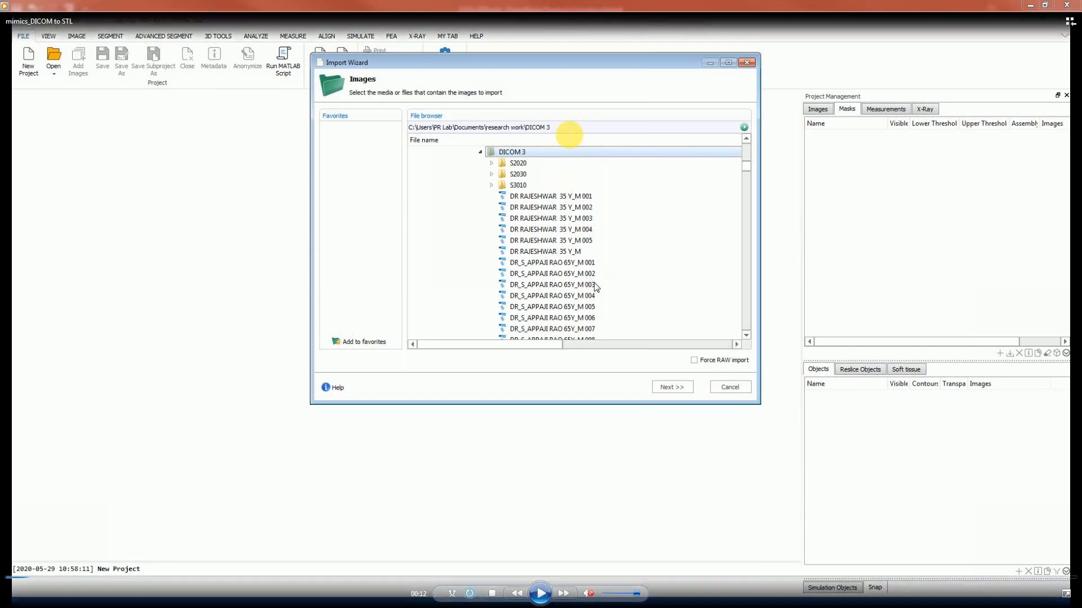
Play the recording through the DICOM import, pausing on the 1.5, iDose (3) series preview and on the loaded skull slice views
click(538, 596)
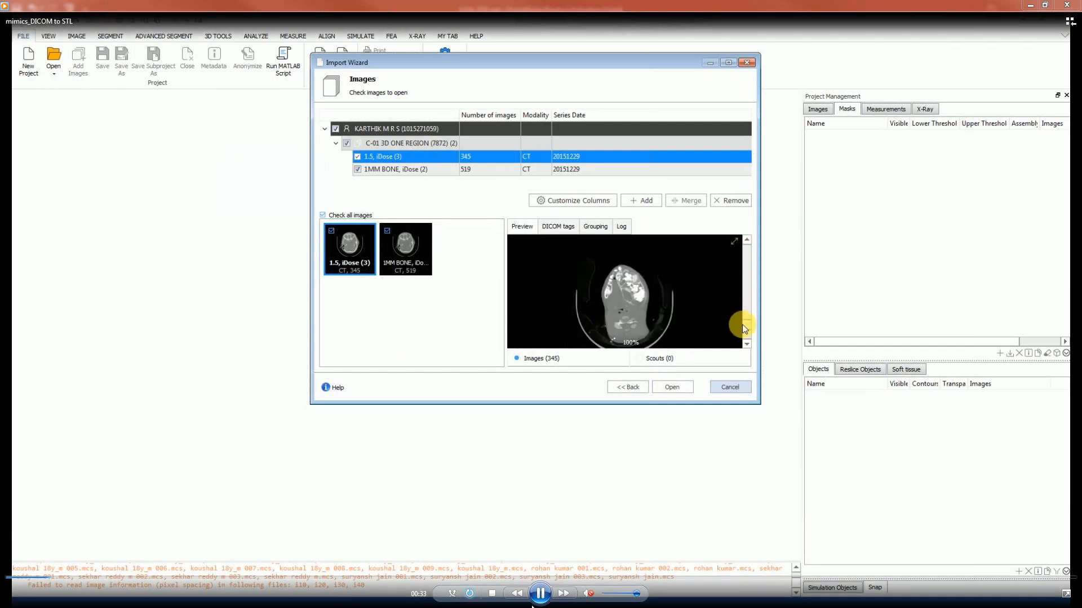
click(541, 593)
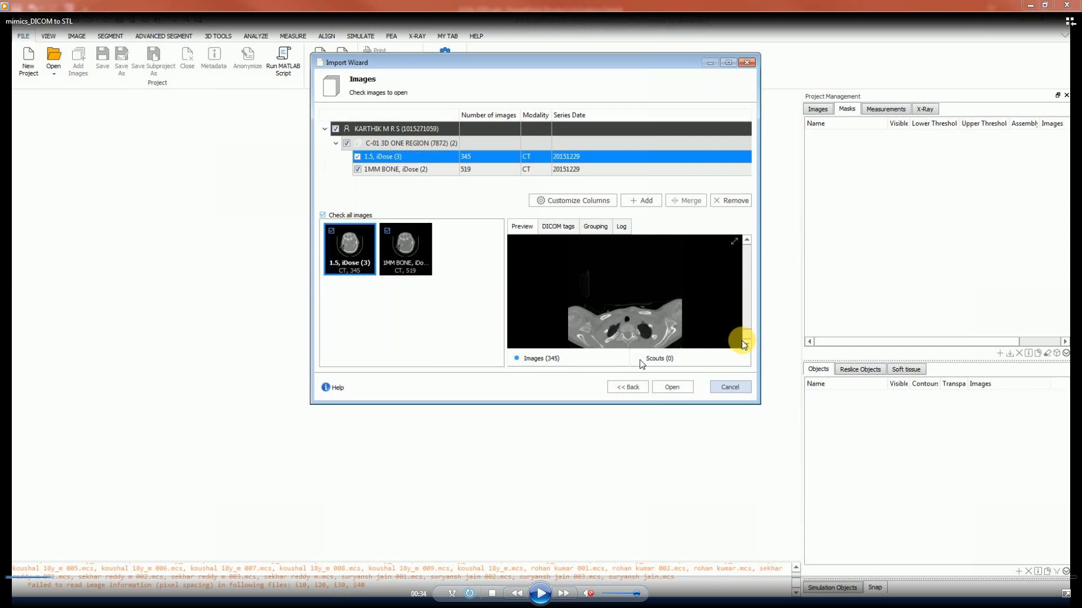
click(543, 598)
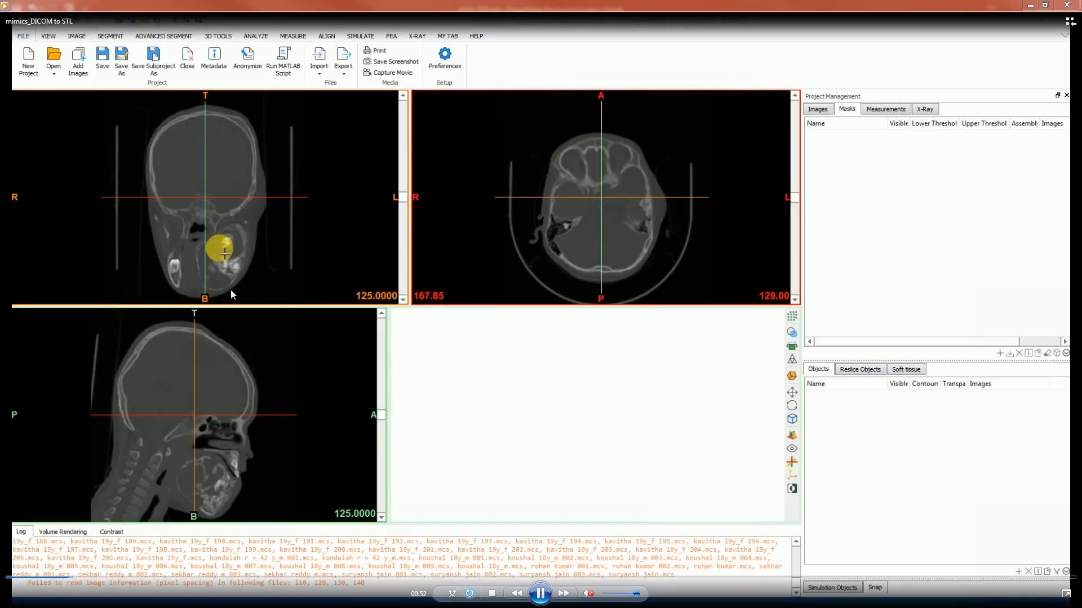
click(538, 592)
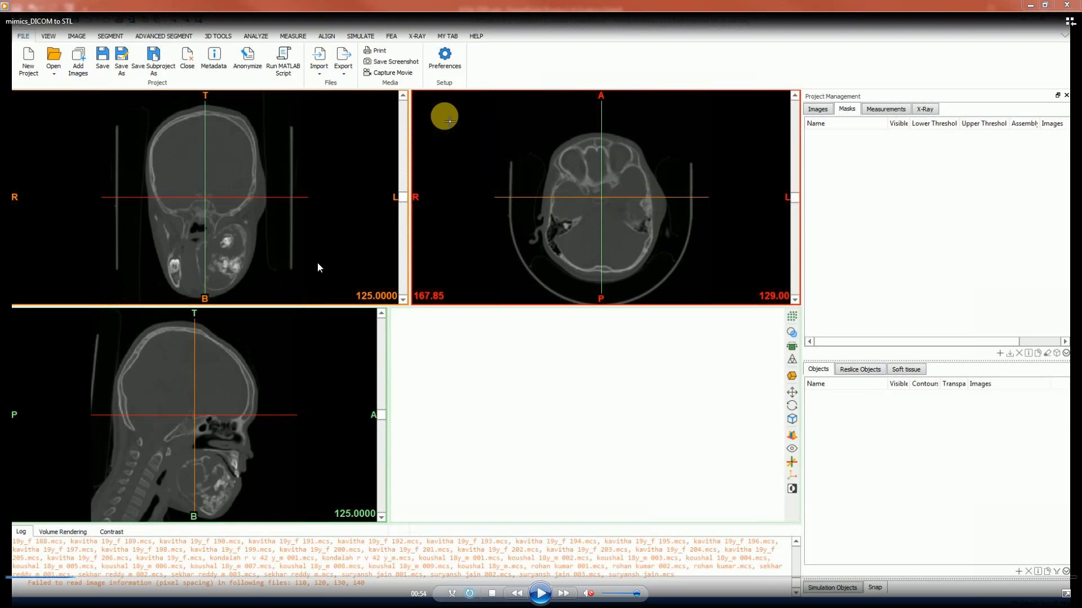
Continue playback to examine the axial, coronal and sagittal reference planes in Figure 1.3, pausing there and on the three CT views
mouse_move(326, 268)
click(542, 593)
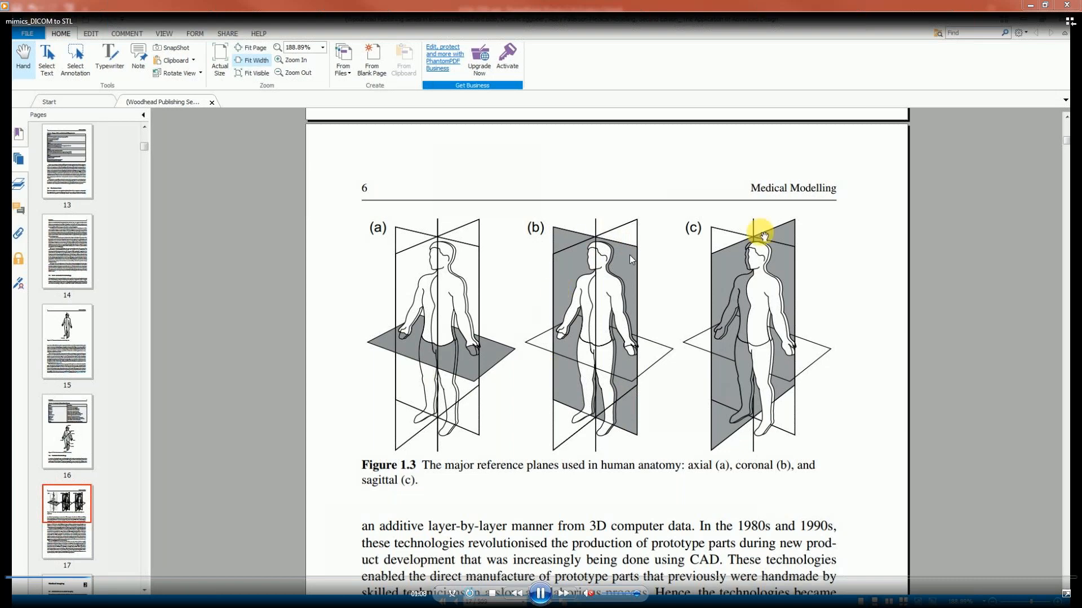
key(space)
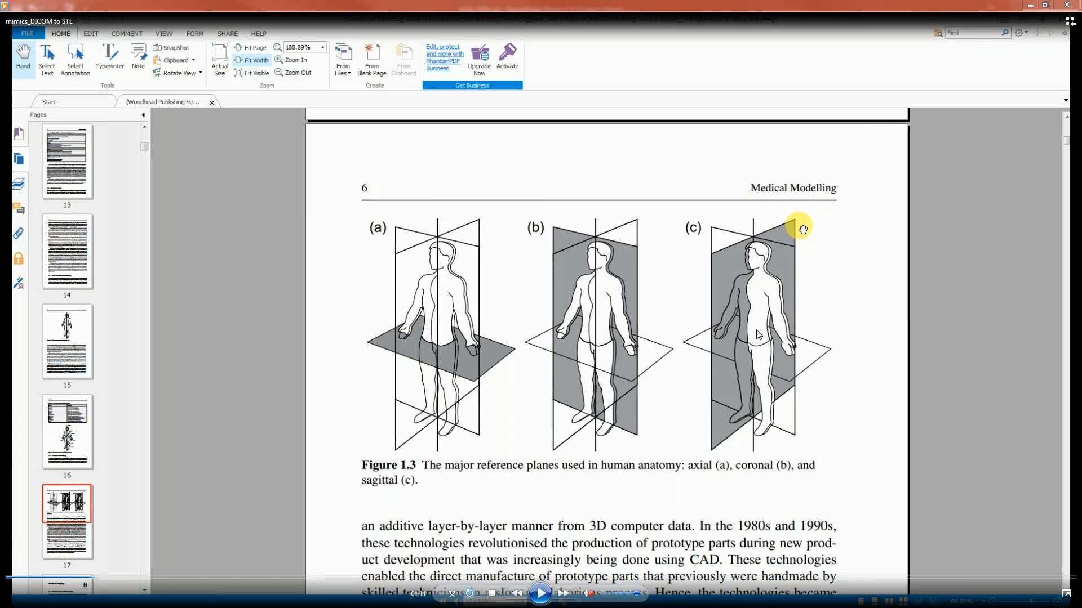
click(542, 595)
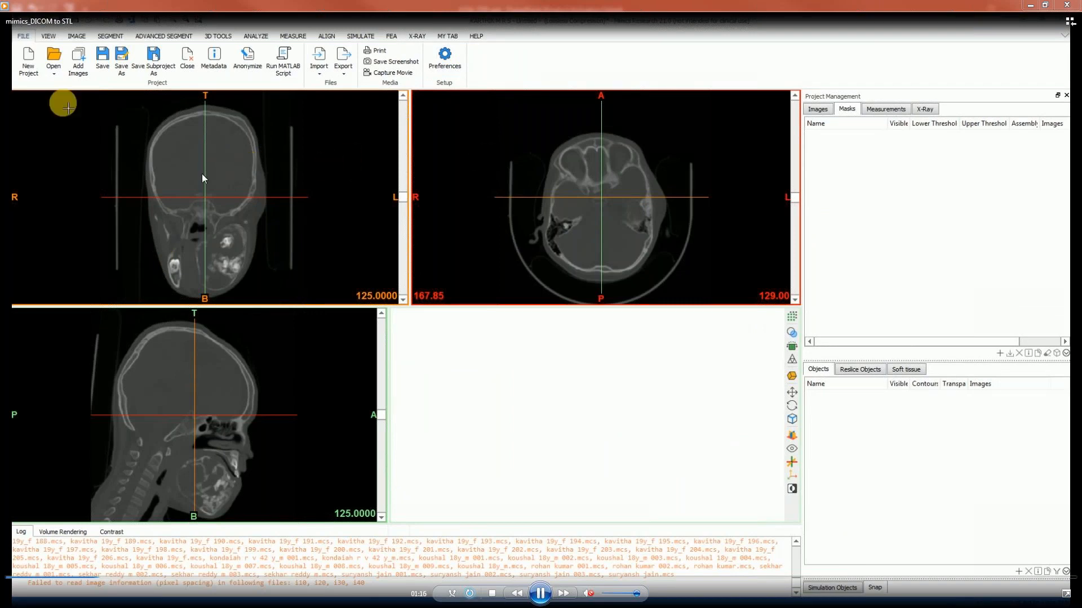
click(539, 593)
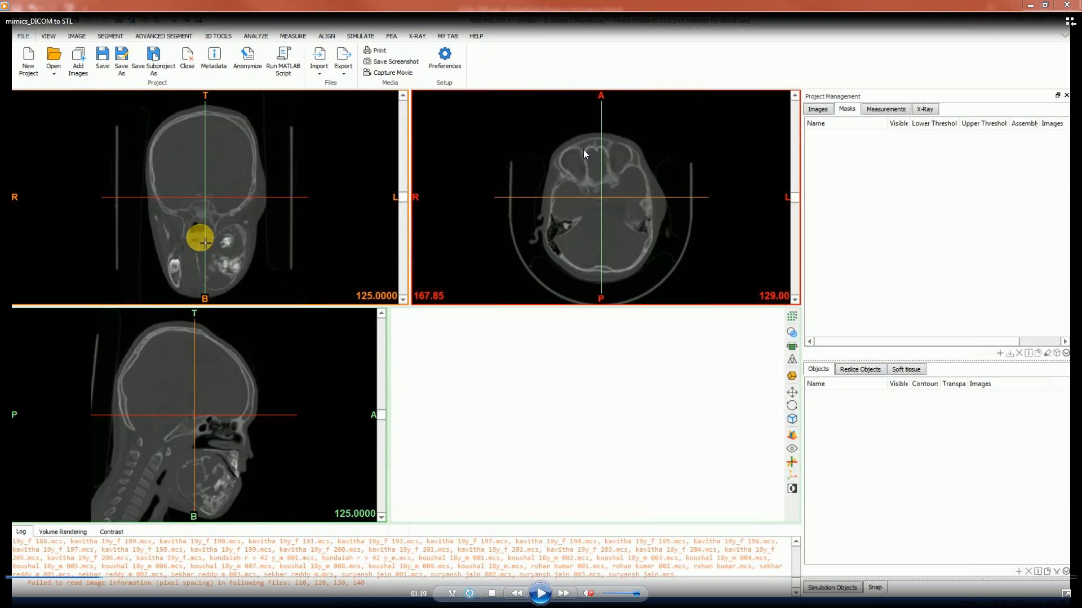
Continue playback through the coronal slice scrolling and pause on the Threshold settings for the Green mask
click(542, 597)
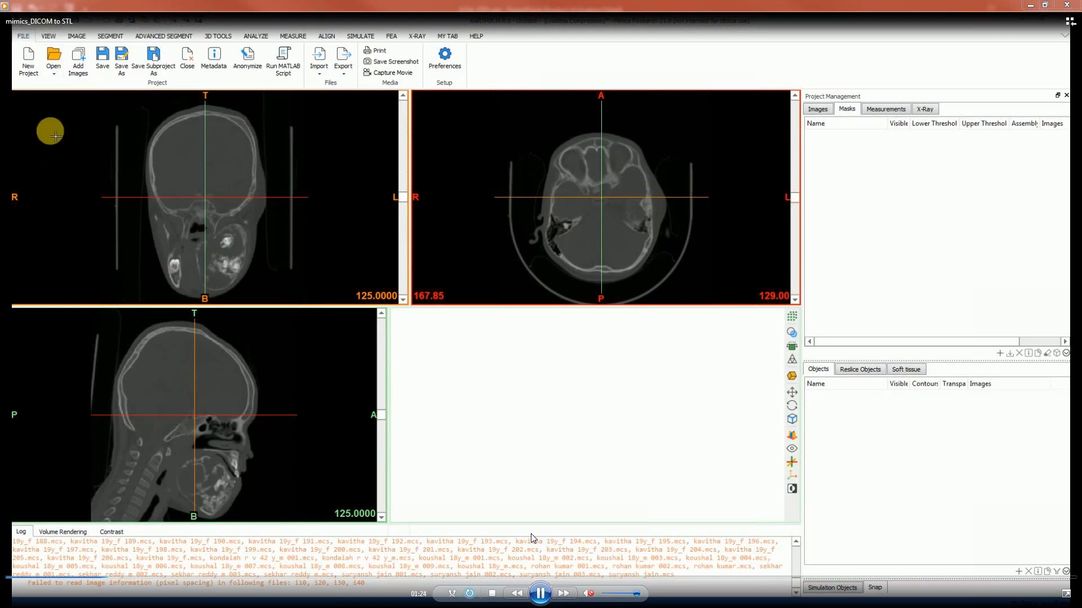
scroll(391, 201, up, 2)
drag(403, 201, 405, 271)
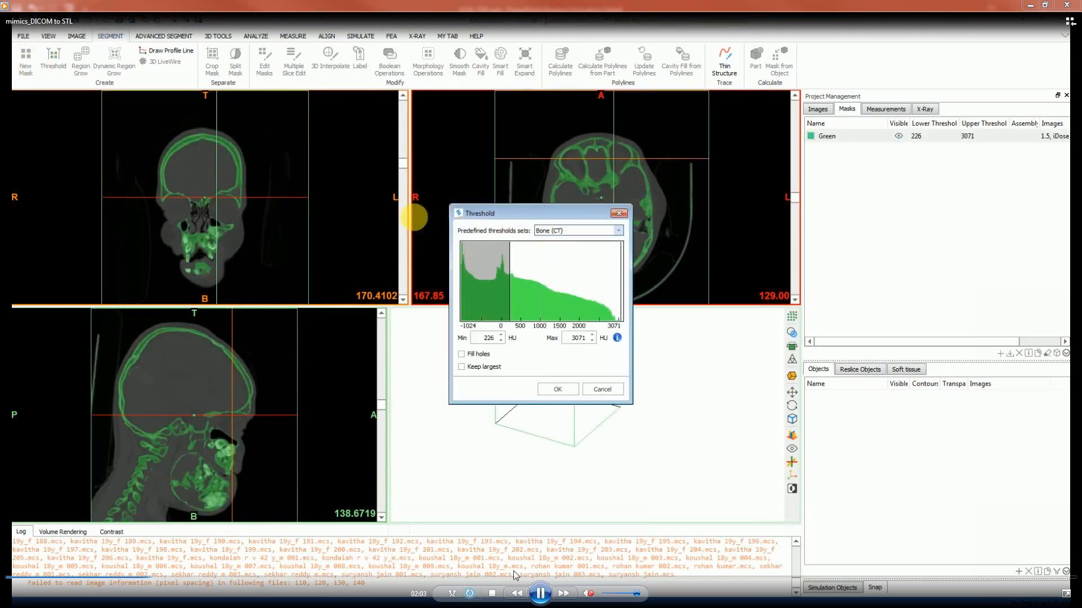
click(539, 593)
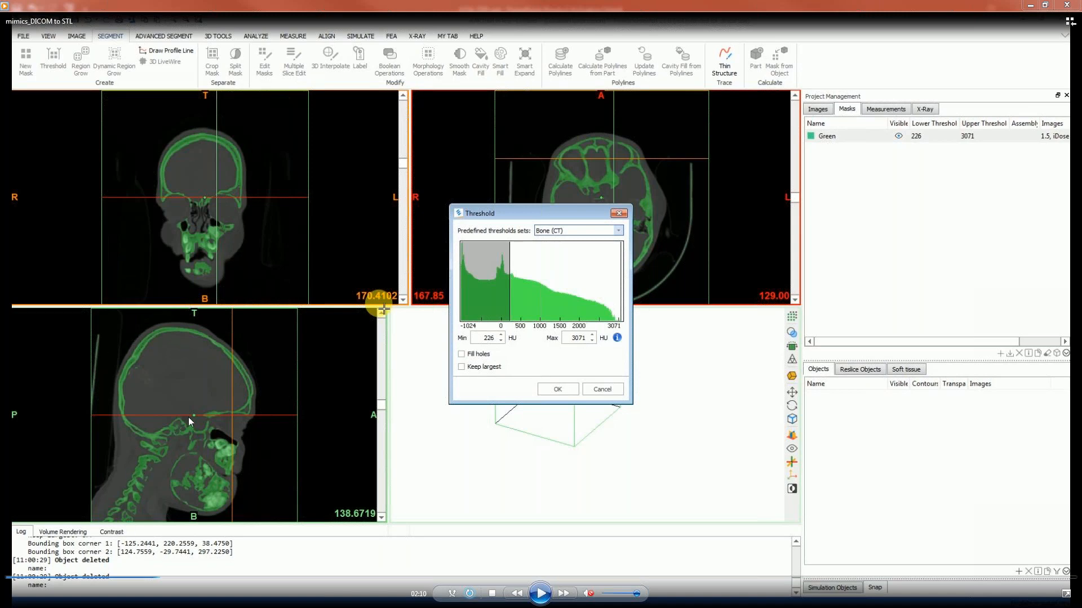
Play the thresholding part in short stretches, pausing to examine the minimum and maximum HU limits and the predefined threshold sets
click(540, 594)
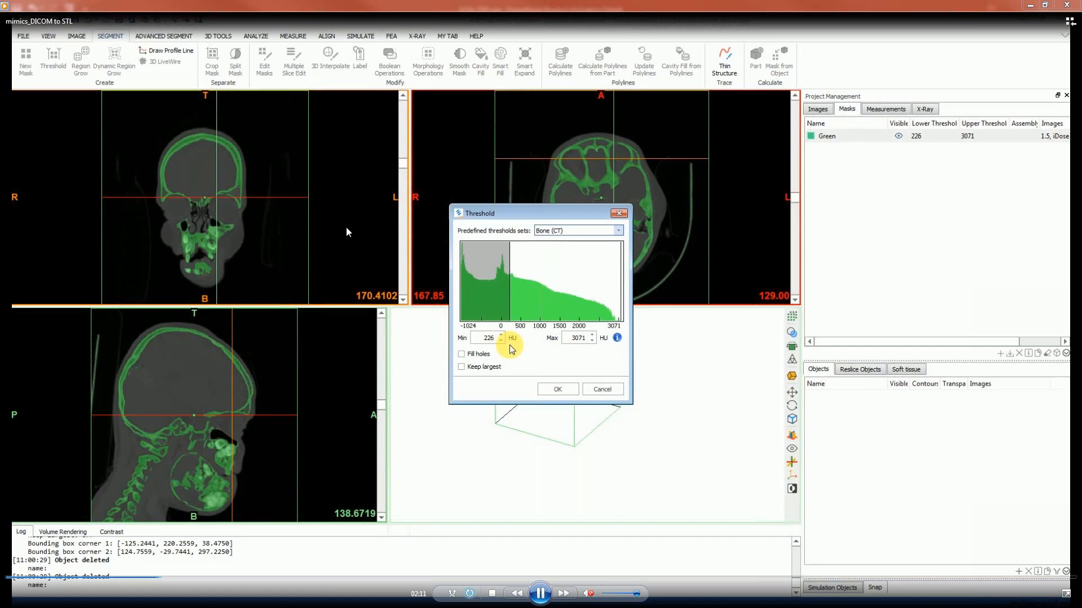
click(540, 593)
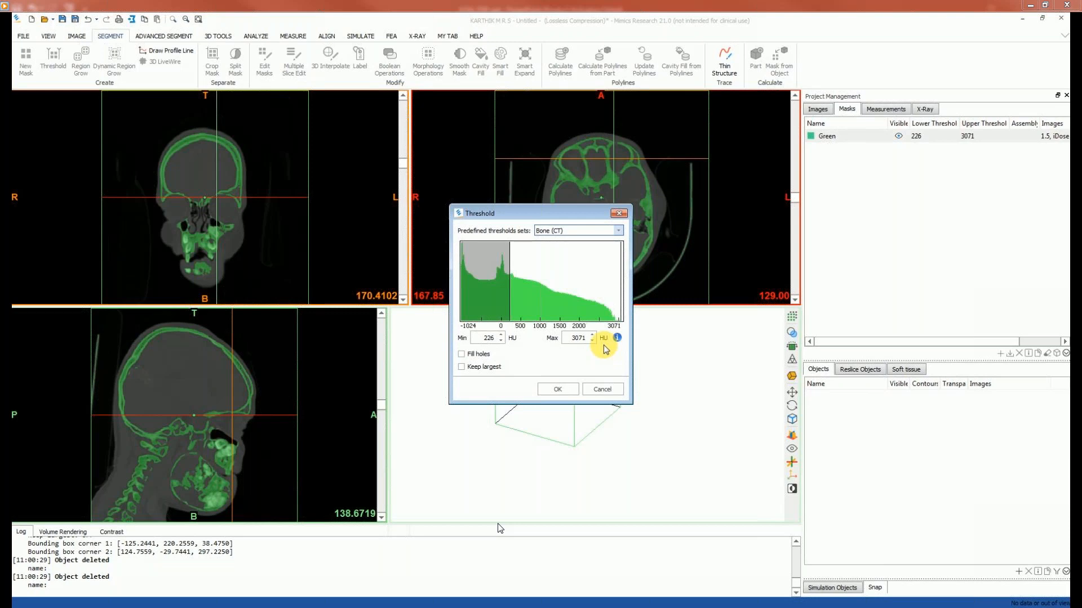
mouse_move(415, 514)
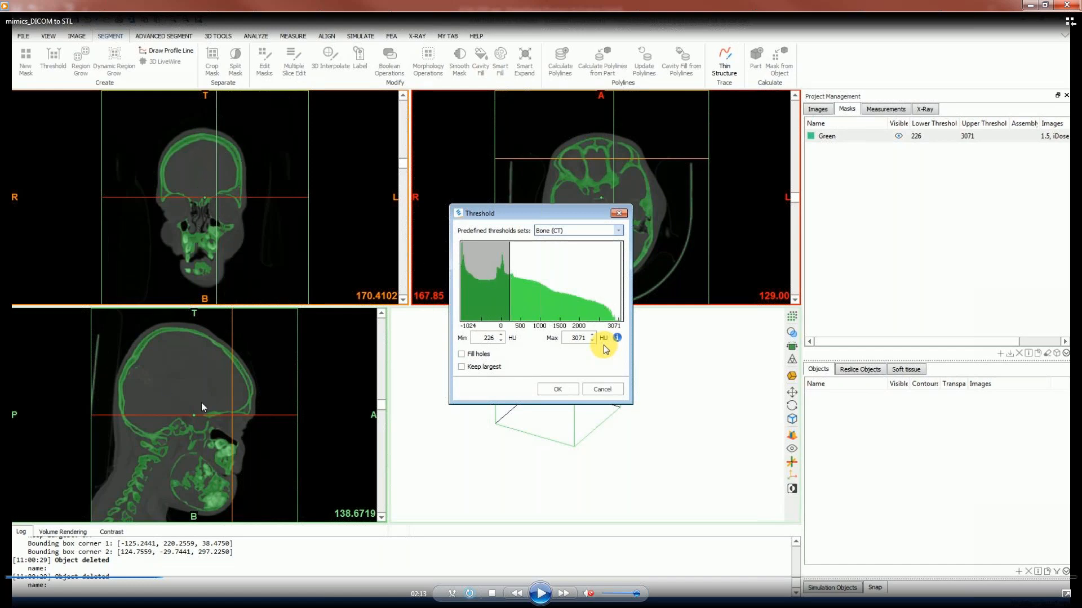
click(540, 594)
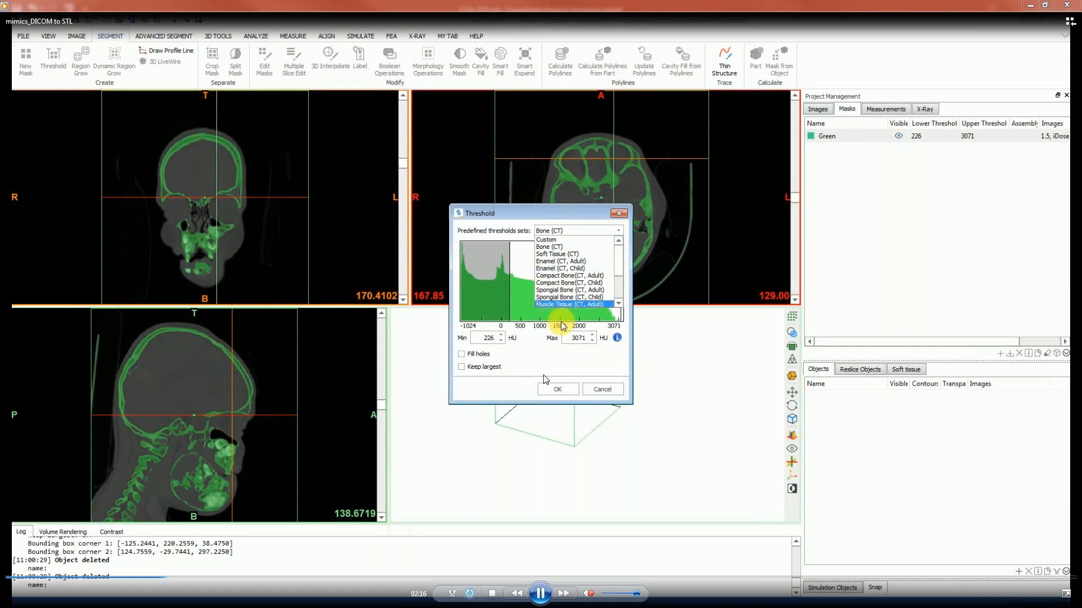
click(540, 594)
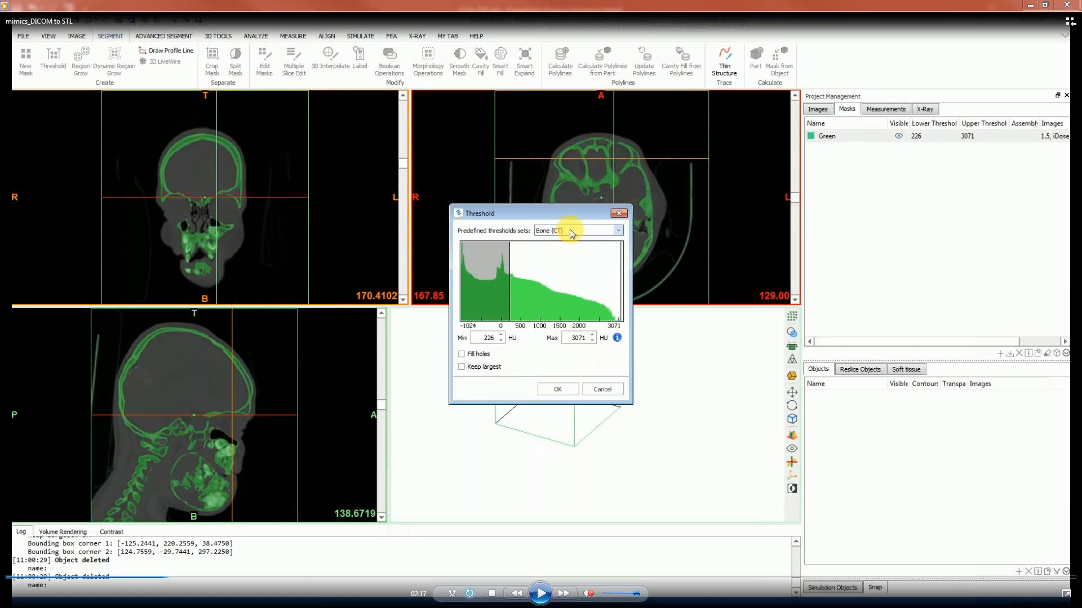
Rewind the recording to about 02:12 and replay it, pausing on the list of predefined threshold sets
click(160, 578)
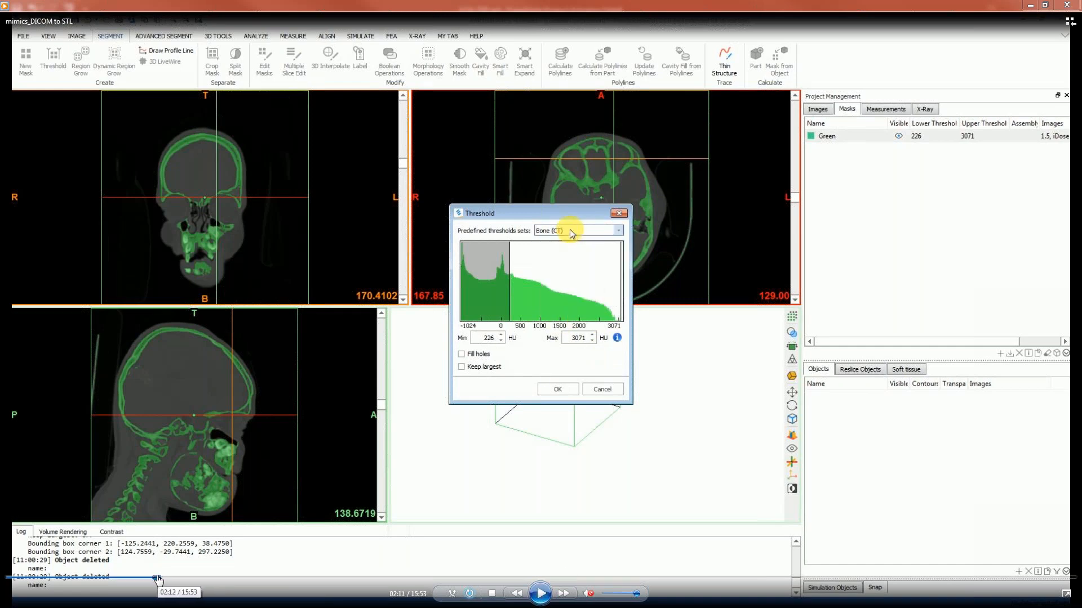
click(539, 593)
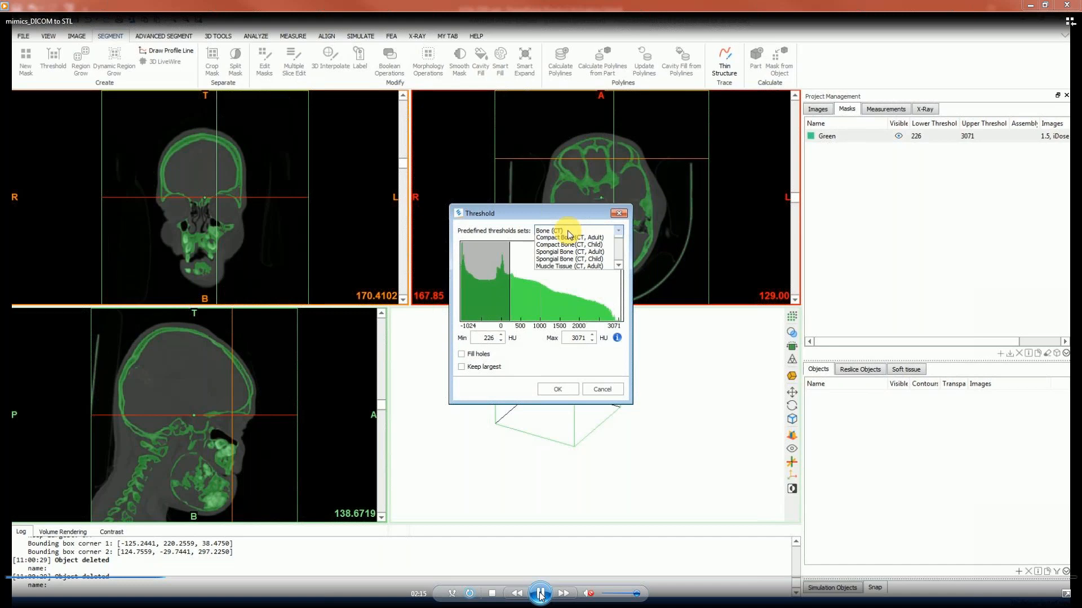
click(540, 594)
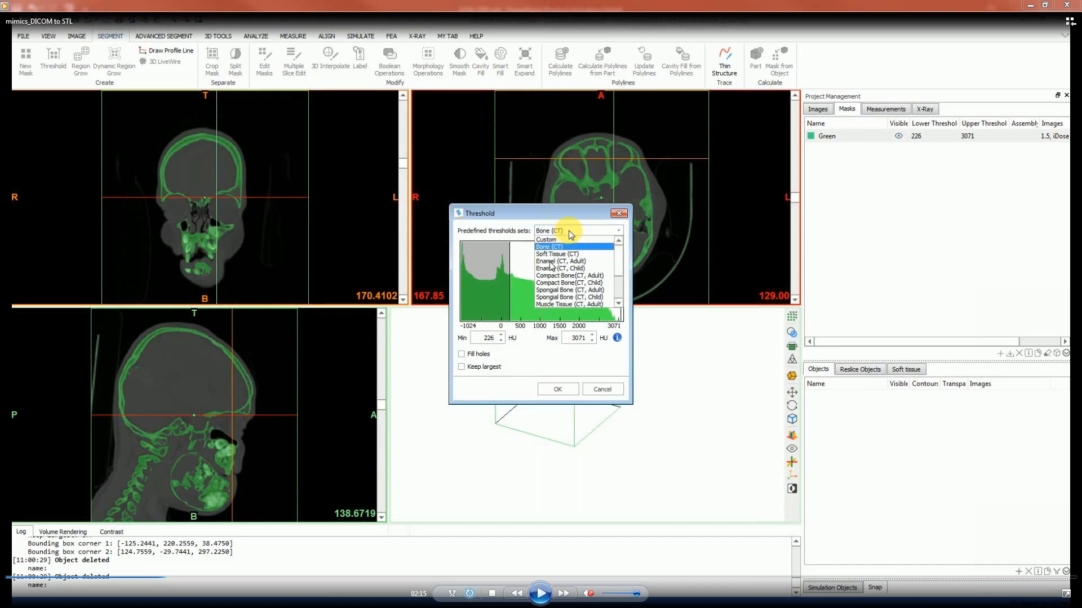
Play on to the Calculate Part settings, rewind to about 02:33 and pause on the commands available for the Green mask
click(540, 595)
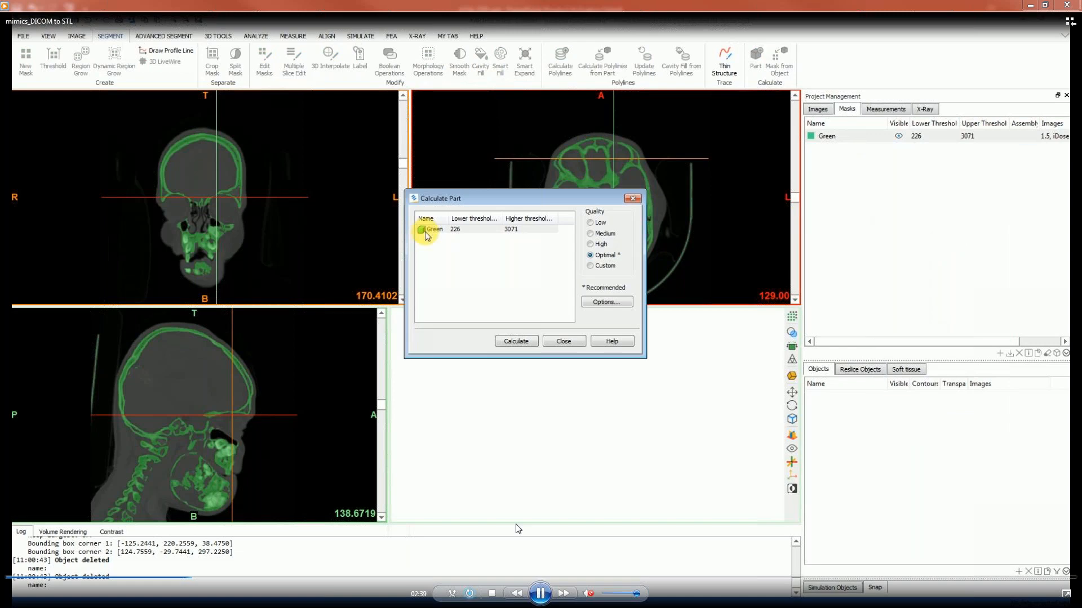
drag(188, 580, 182, 580)
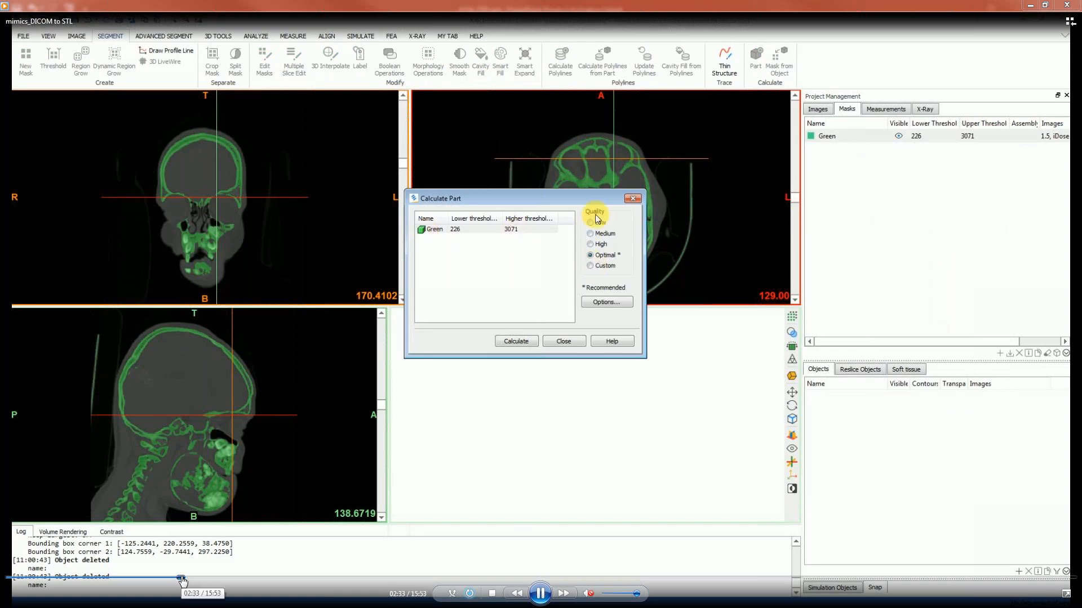
click(546, 595)
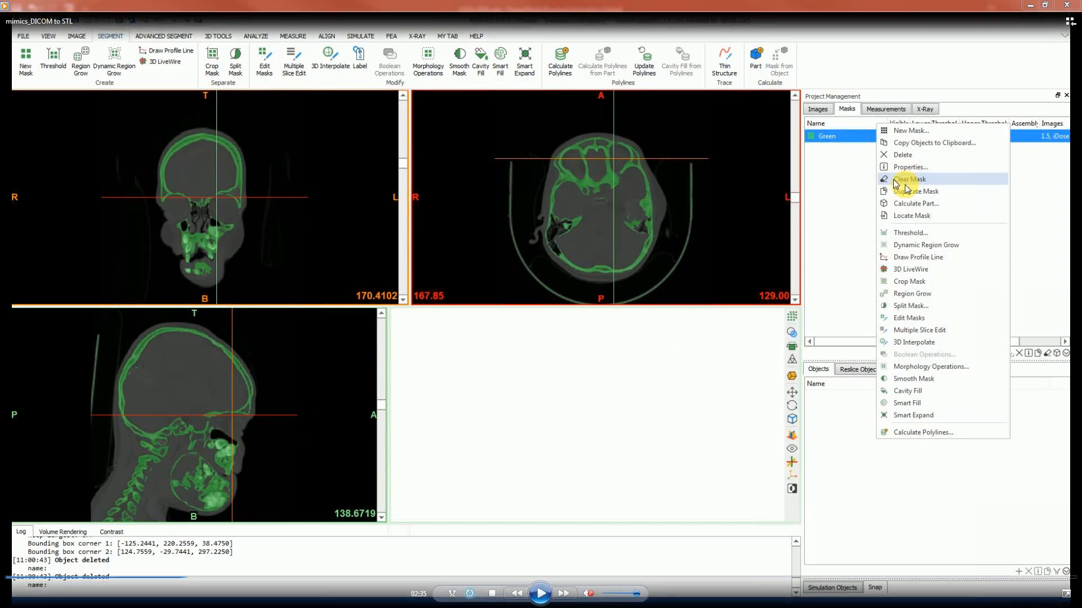
Play the calculation of the Green part at Optimal quality, pausing during the calculation and on the resulting 3D skull
click(539, 594)
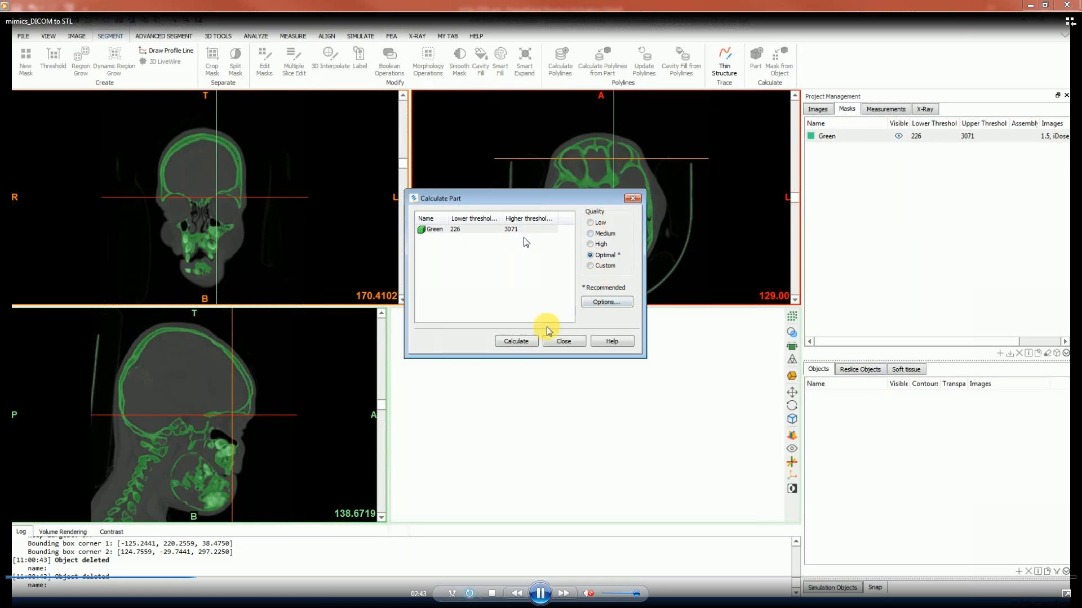
click(539, 594)
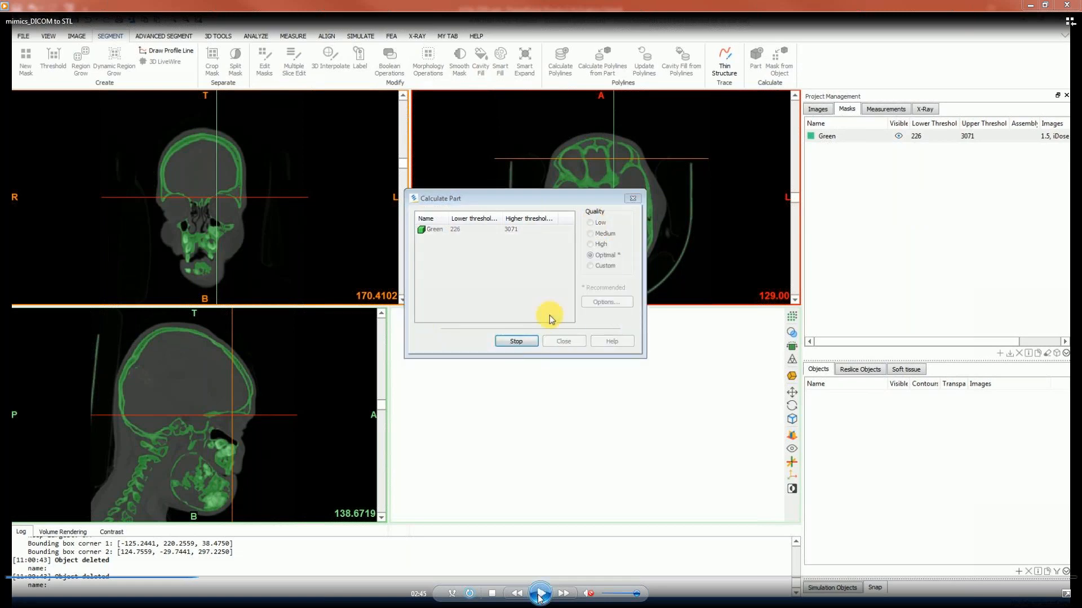
click(540, 594)
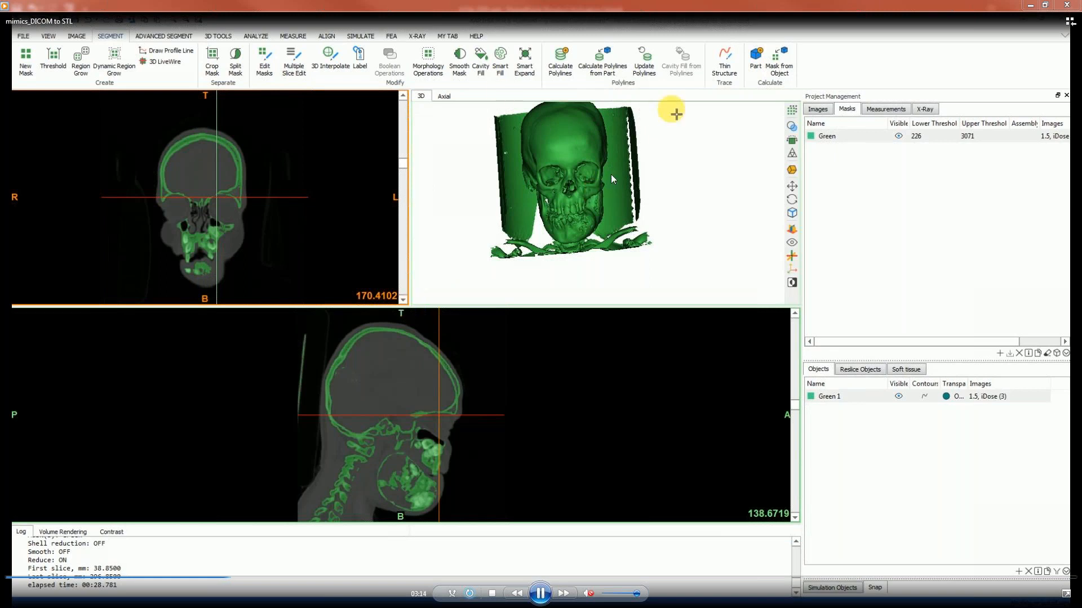
click(544, 595)
click(541, 596)
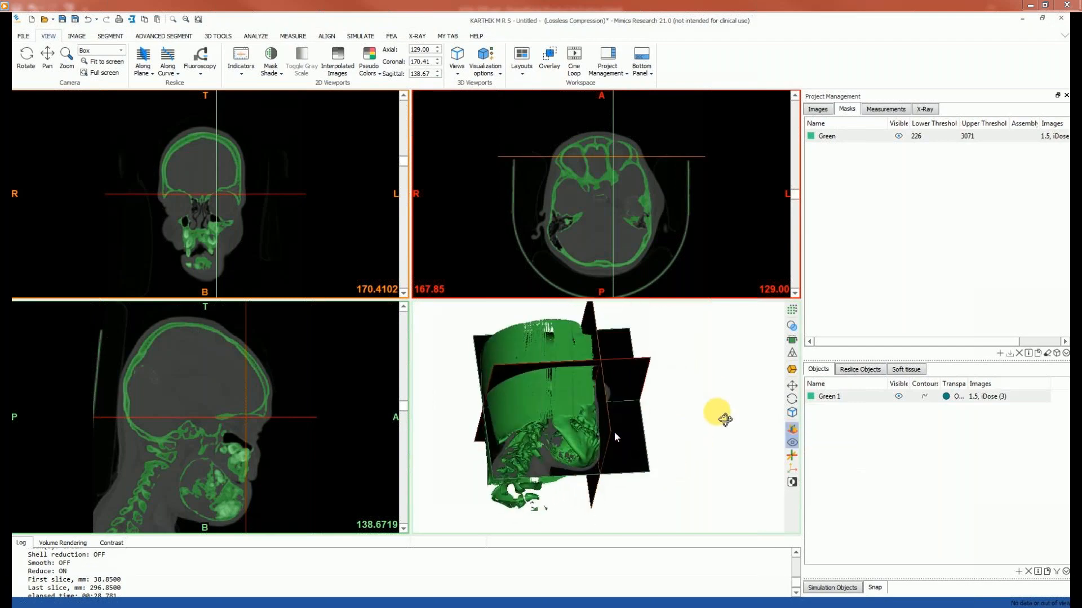
Follow the 3D view demonstration to the Volume Rendering of the head and pause to examine it
mouse_move(546, 596)
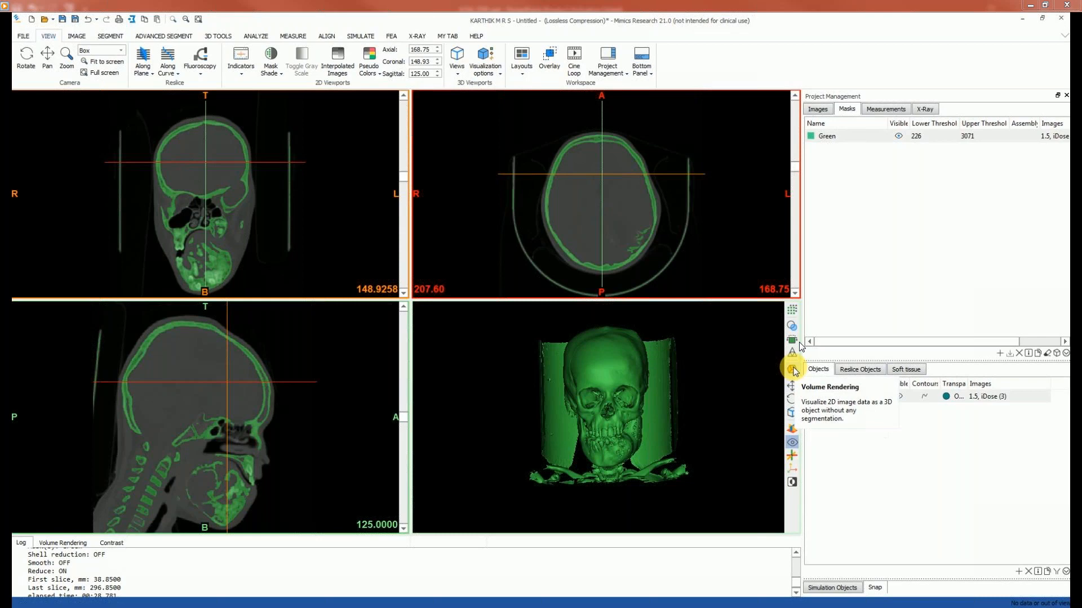
mouse_move(705, 355)
click(653, 403)
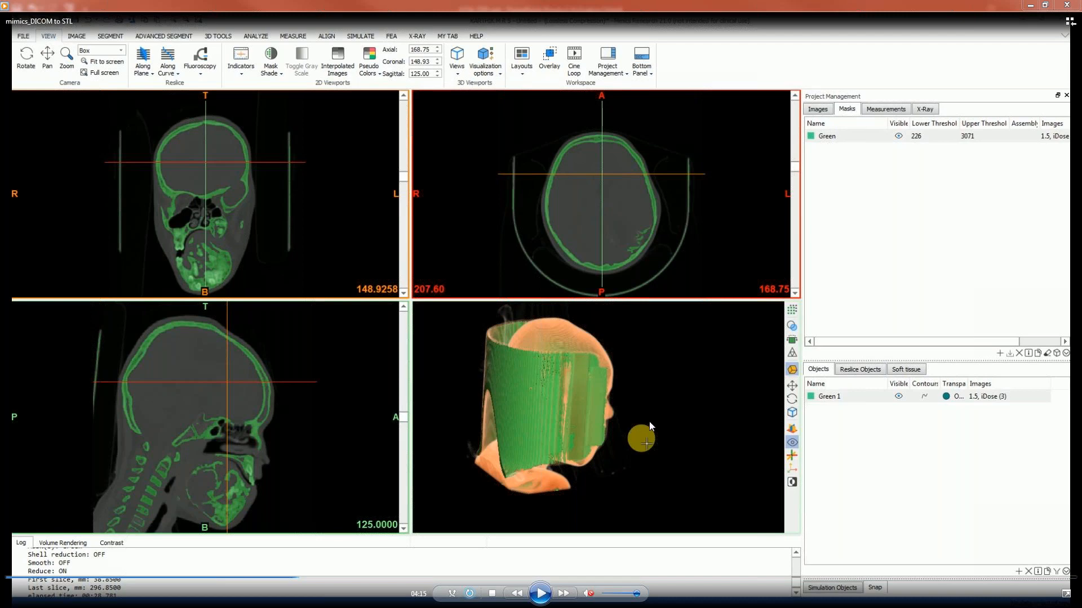
Resume playback and follow the selection of the Yellow mask for part calculation at Optimal quality
click(541, 595)
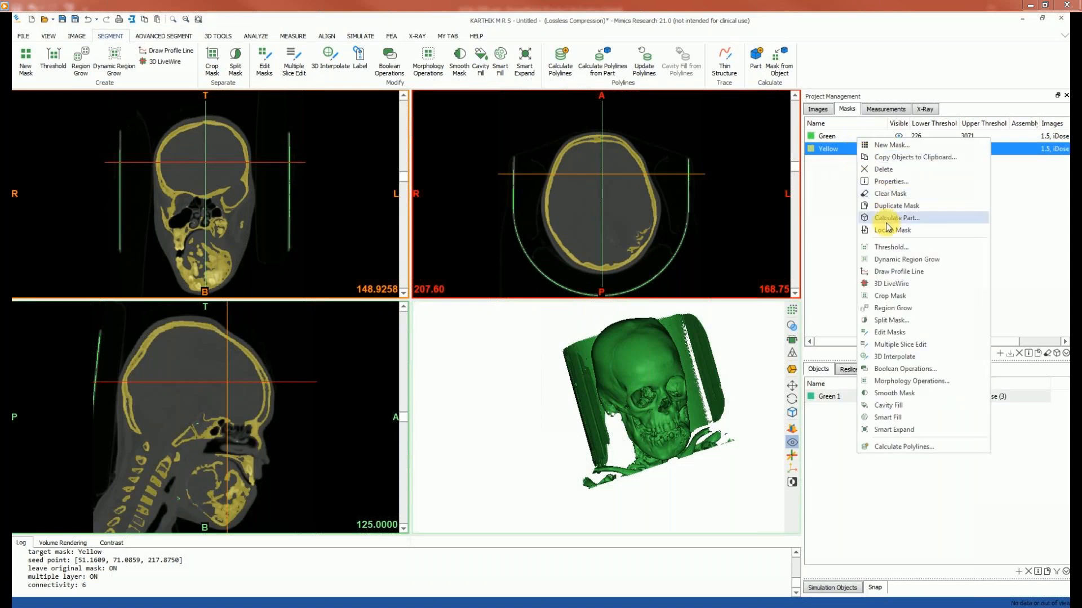
click(894, 219)
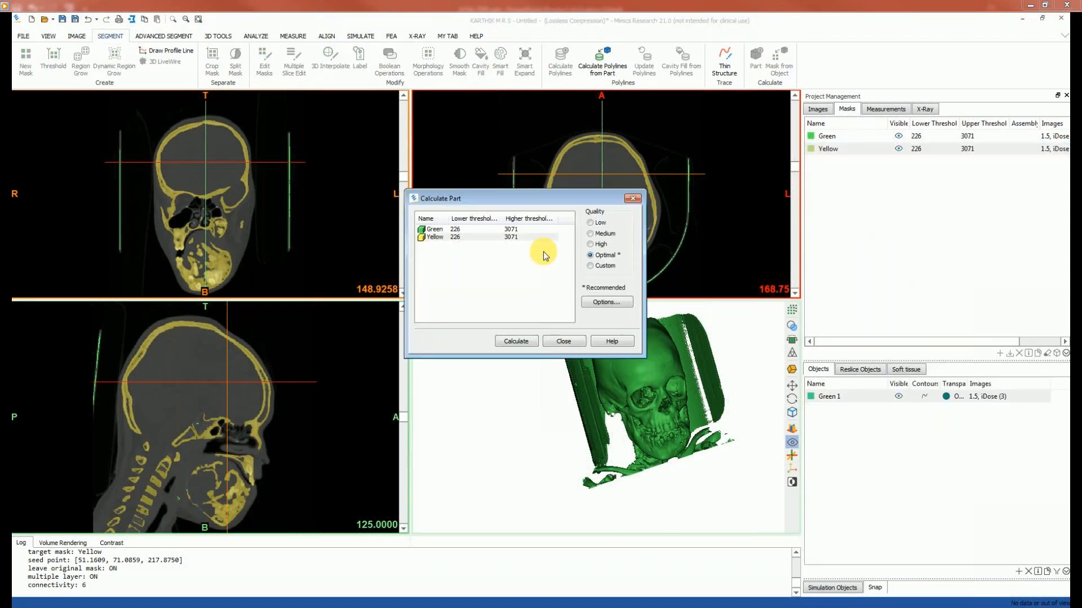
click(454, 237)
Rewind the recording from the Yellow part calculation to the Region Grow section and pause to examine its source, target and connectivity options
mouse_move(385, 590)
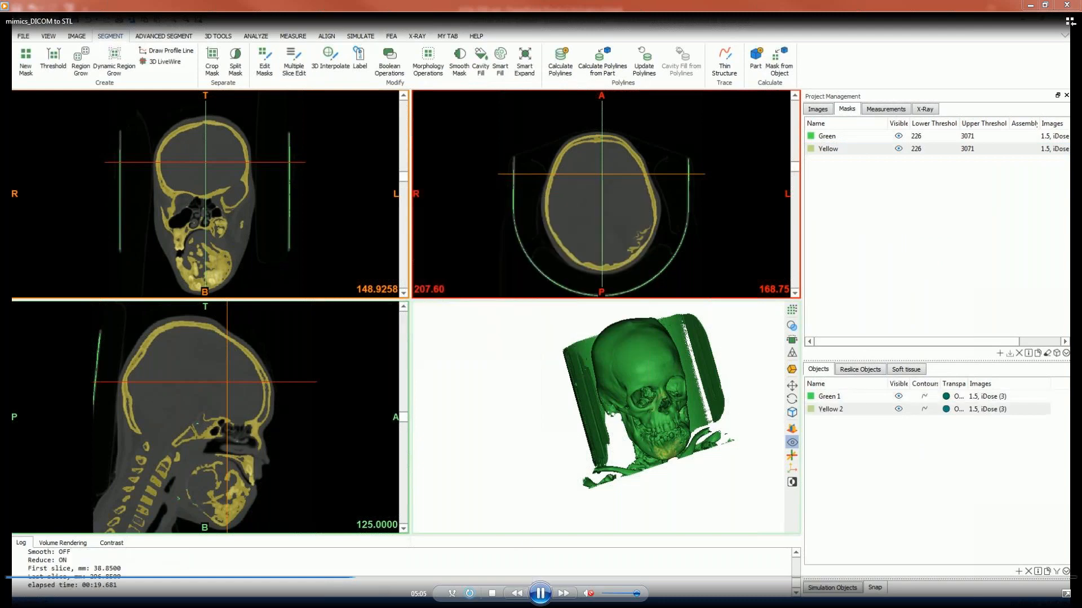
click(344, 578)
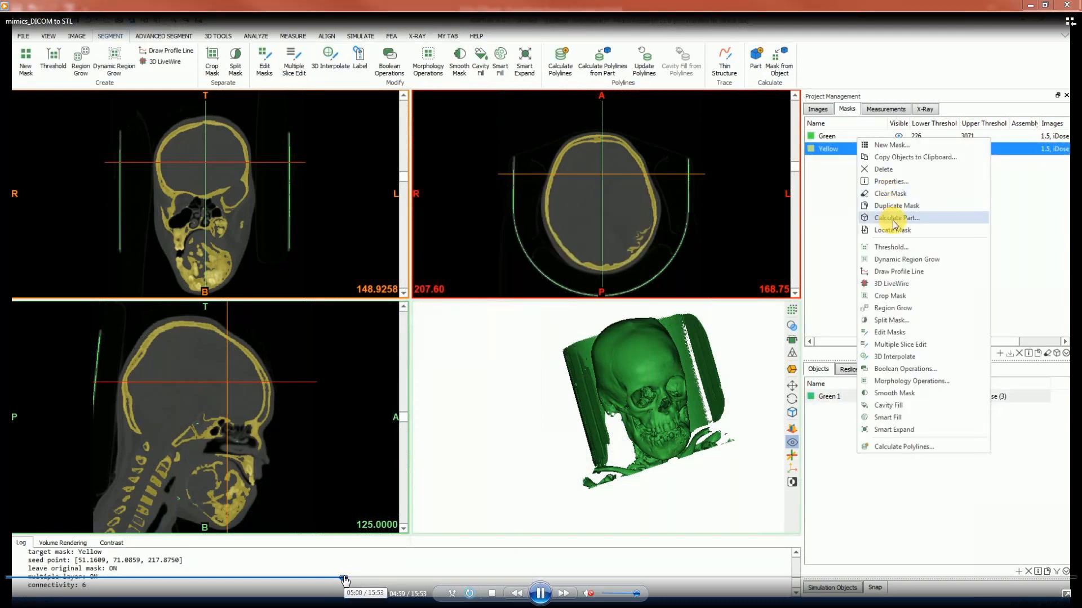
click(326, 578)
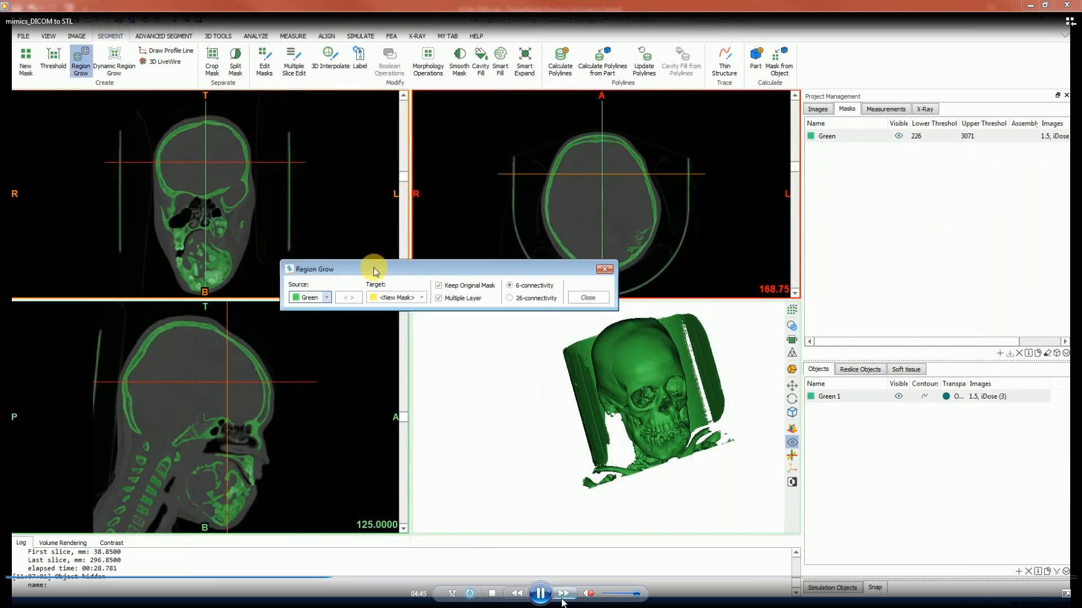
click(541, 594)
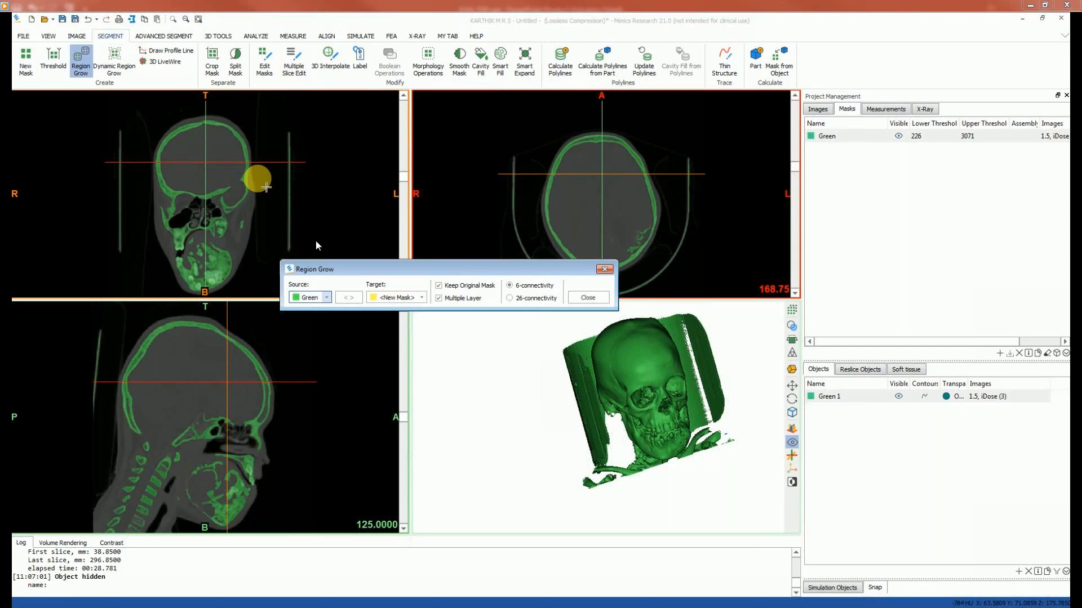
mouse_move(500, 531)
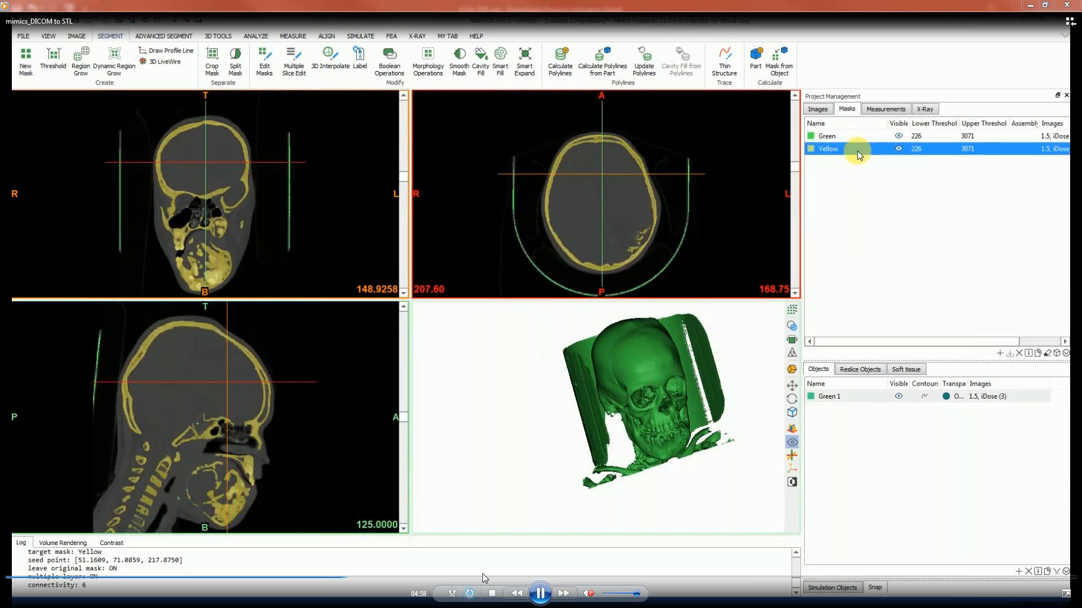
Follow the Yellow part calculation in the recording, then rewind and pause to compare the green and yellow 3D skull models
click(540, 595)
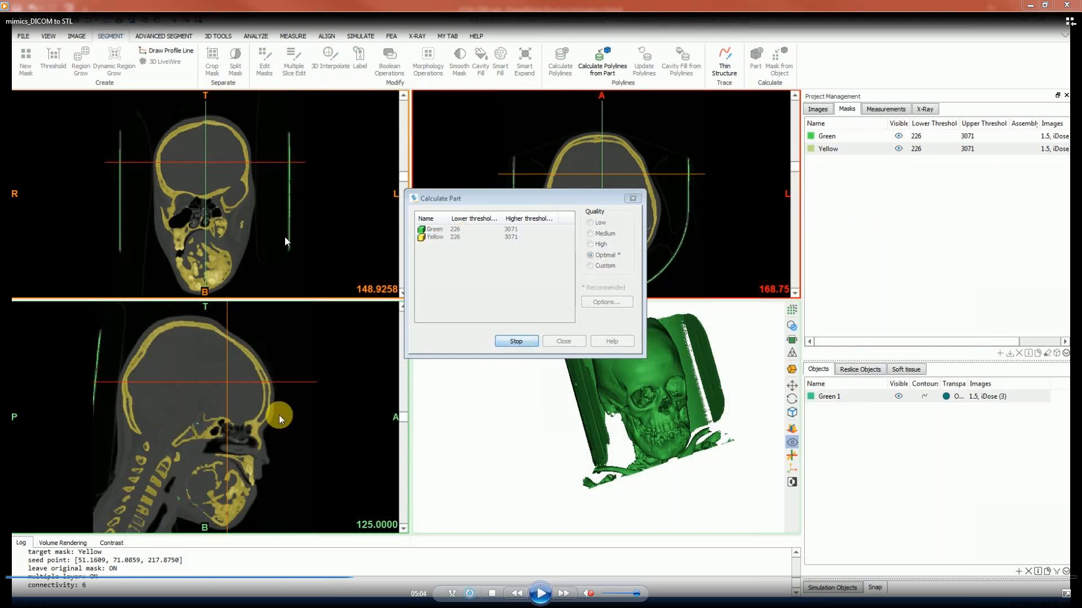
click(540, 594)
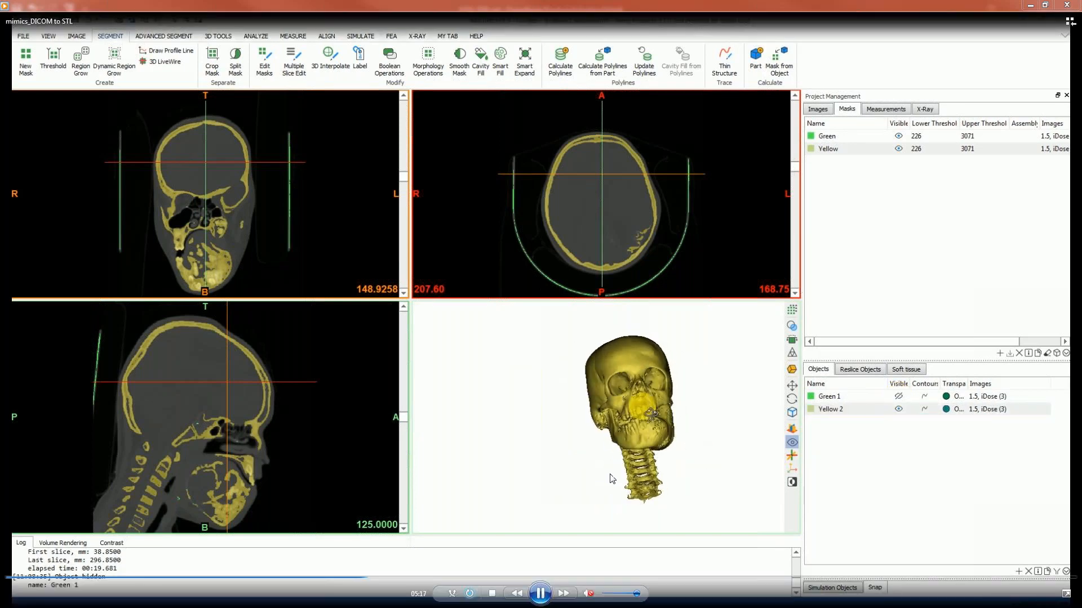
click(356, 578)
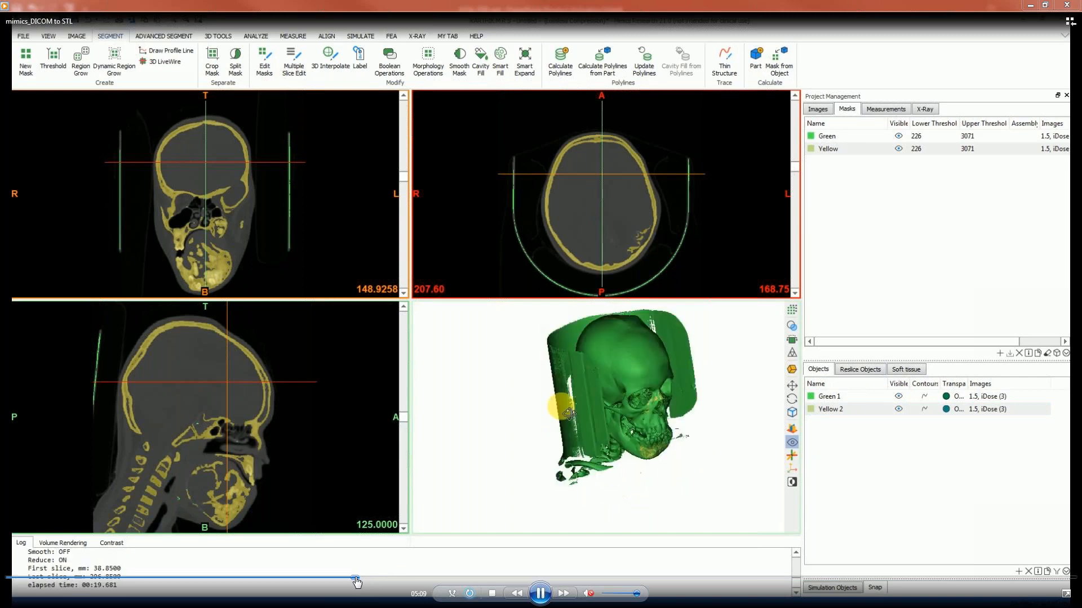
click(539, 593)
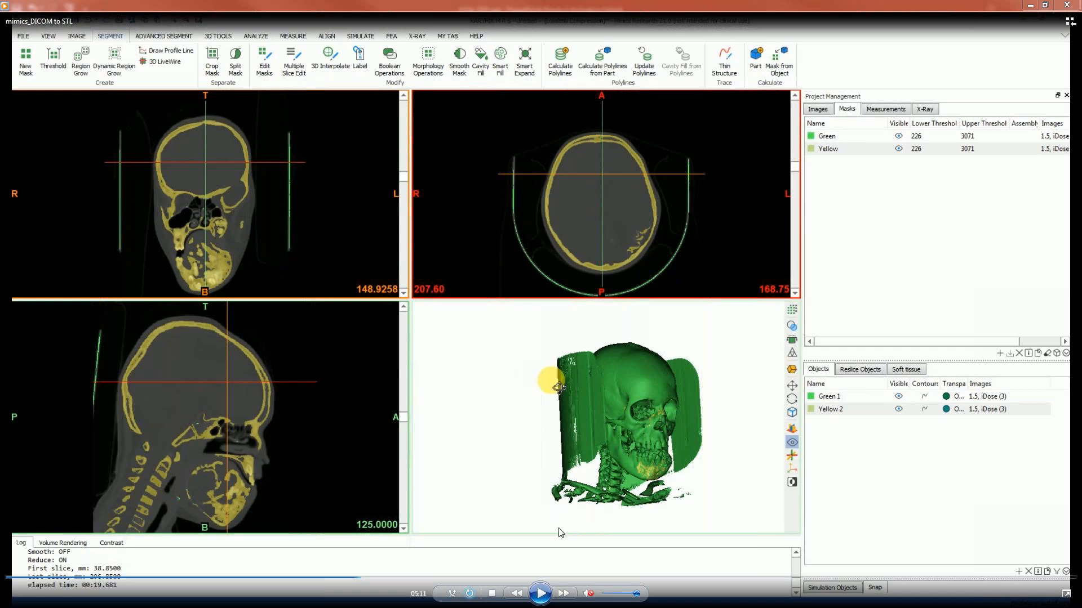
Resume playback and seek between the Crop Mask section and the deletion of the calculated parts
click(543, 594)
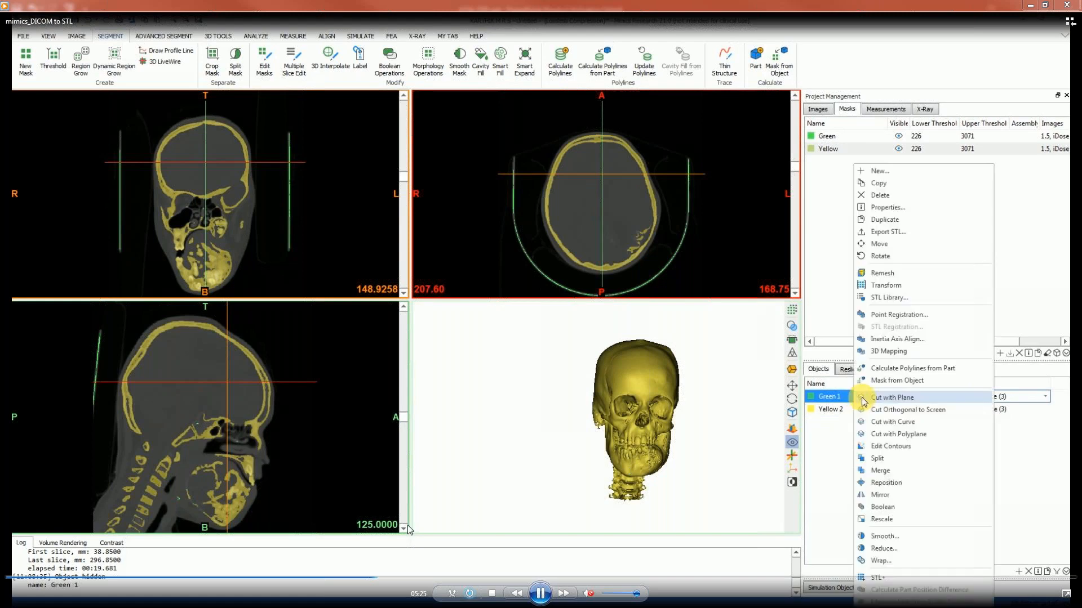
click(400, 578)
click(388, 579)
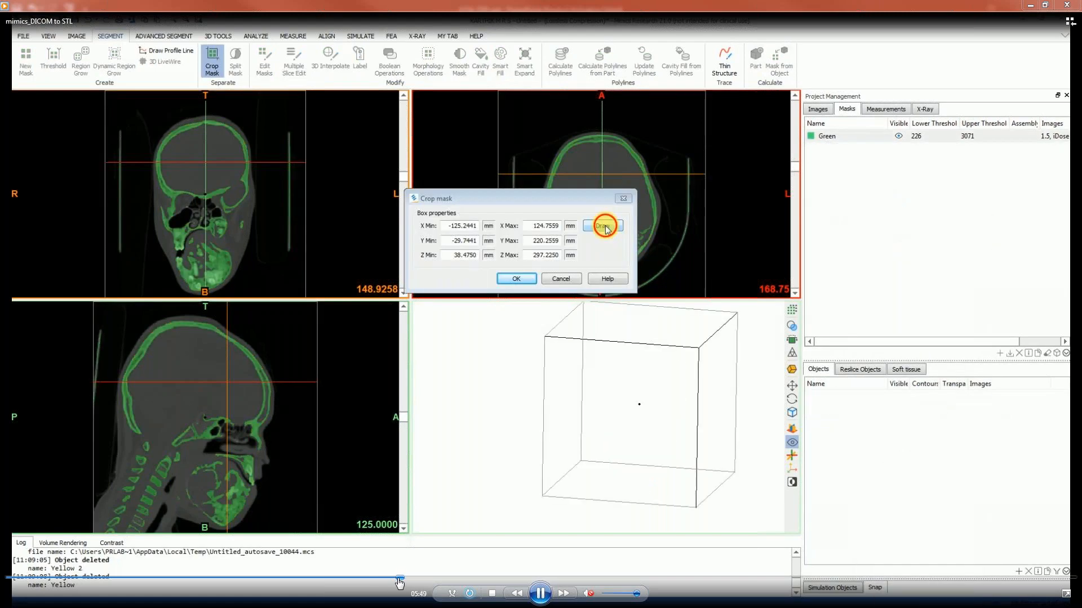
click(369, 578)
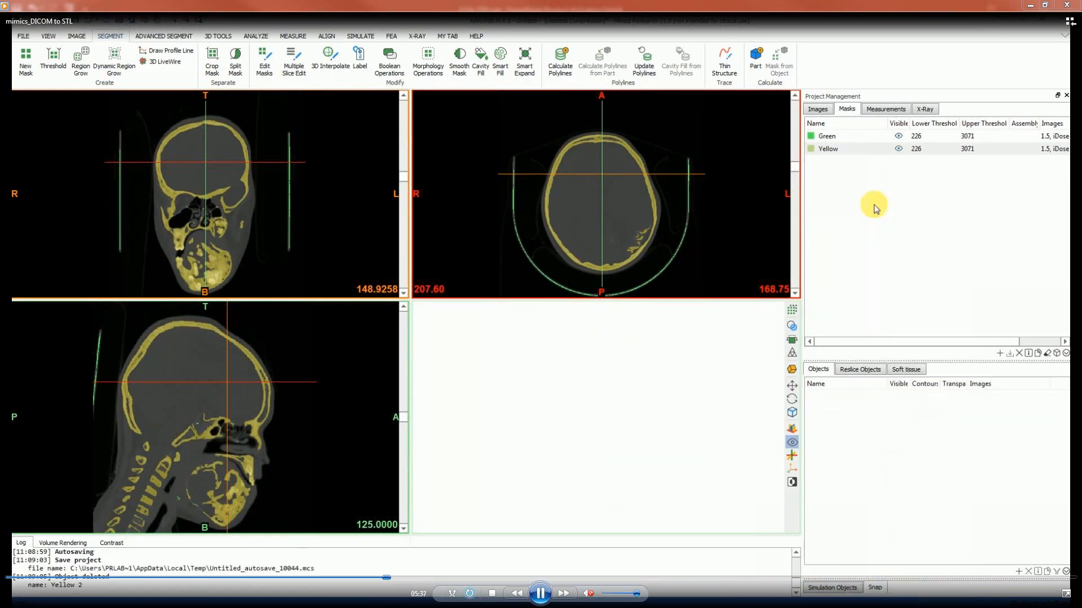
click(386, 578)
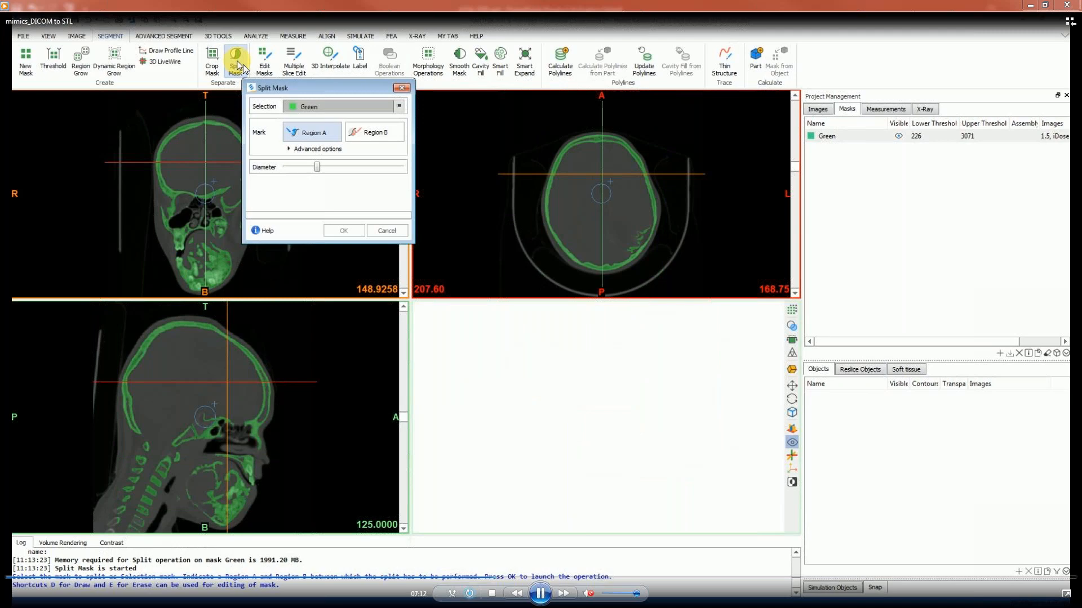
Pause on the Split Mask dialog to examine it, then seek to the resulting Region A and Region B masks
click(540, 594)
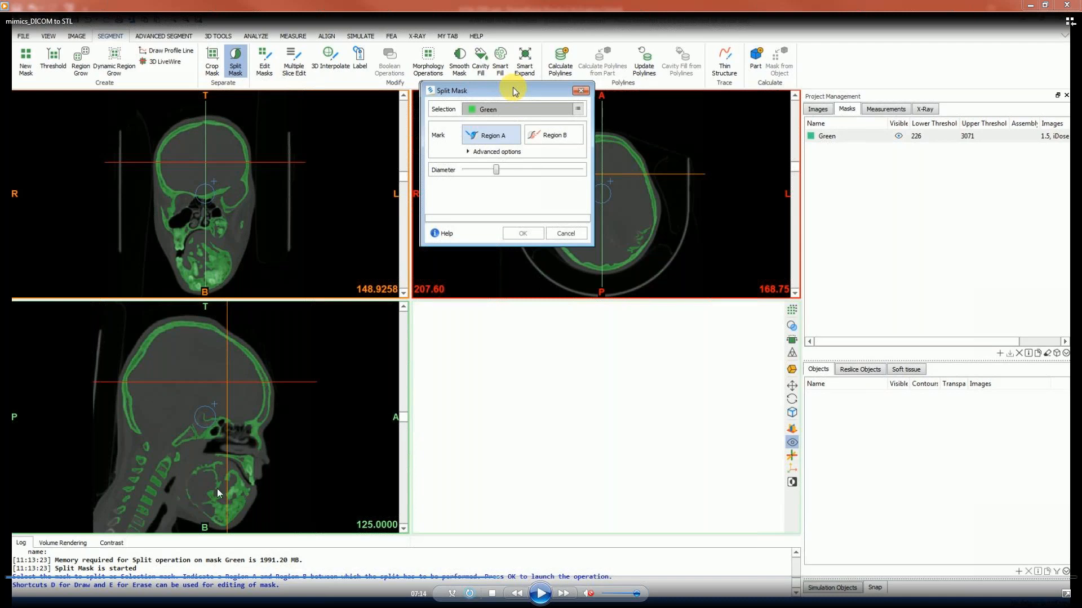
click(541, 594)
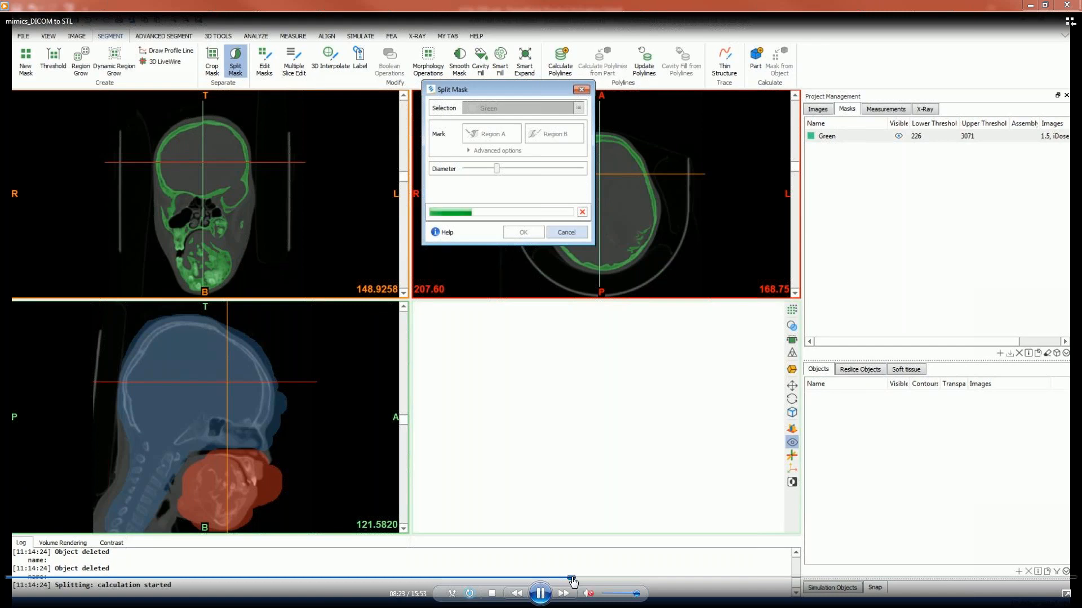
click(561, 579)
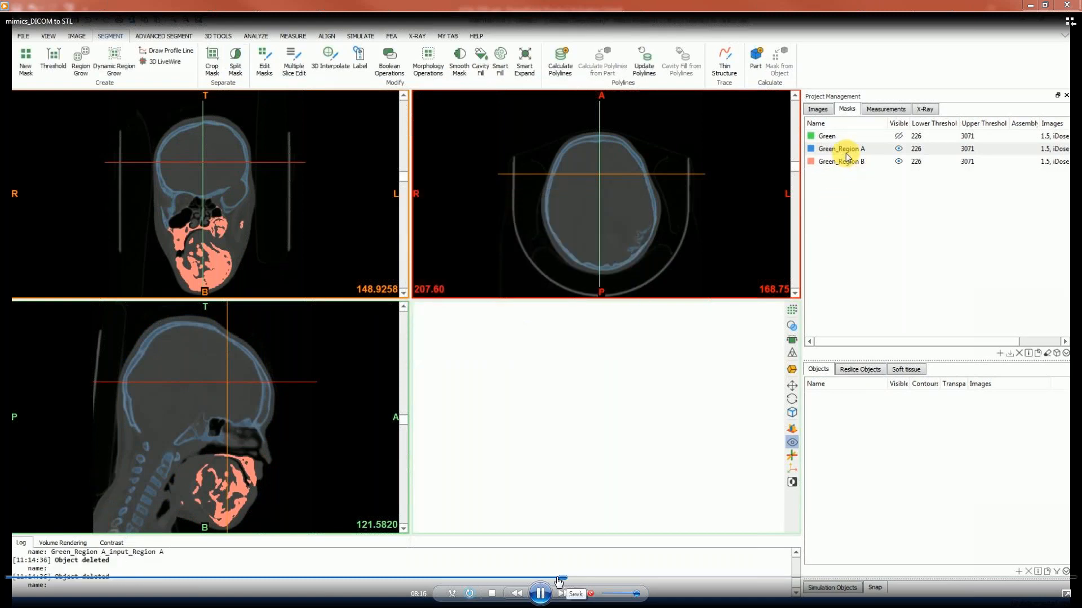
click(557, 578)
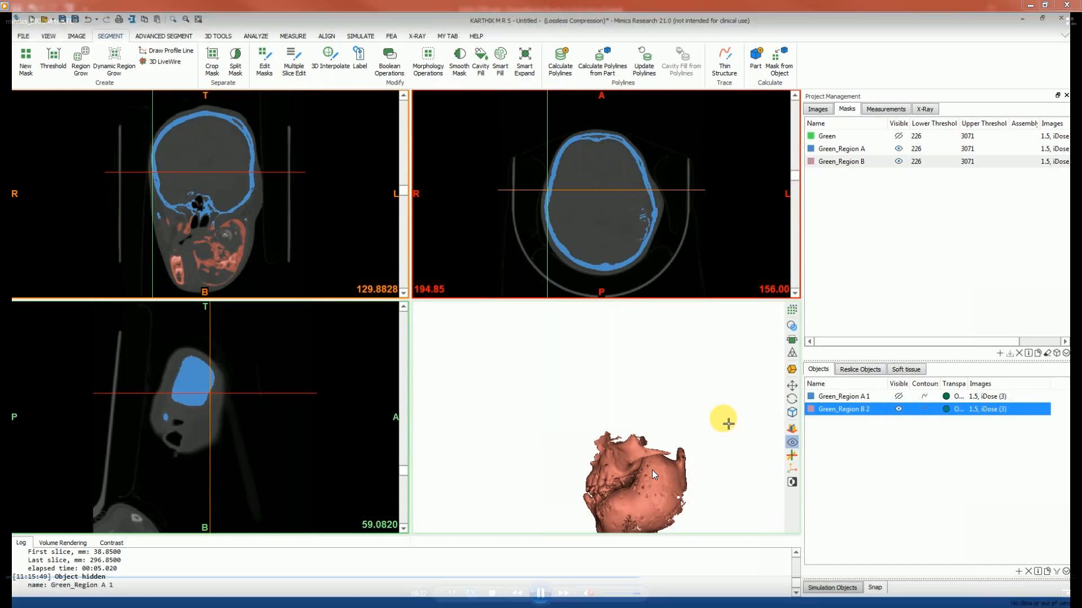
Skip forward through the recording's Save As section for the STL file until the end of the video
mouse_move(698, 584)
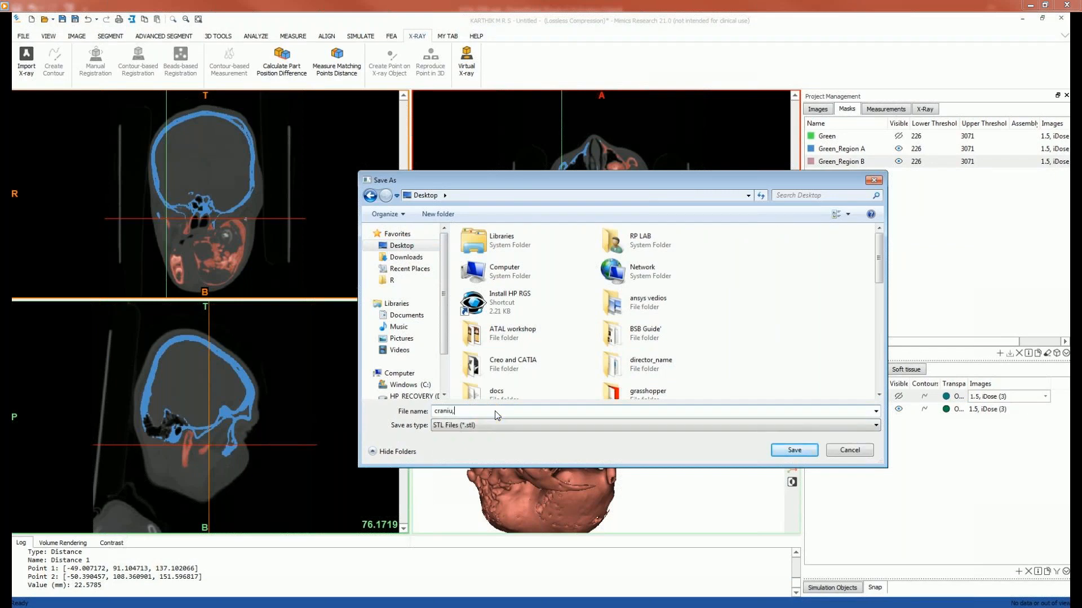
click(901, 578)
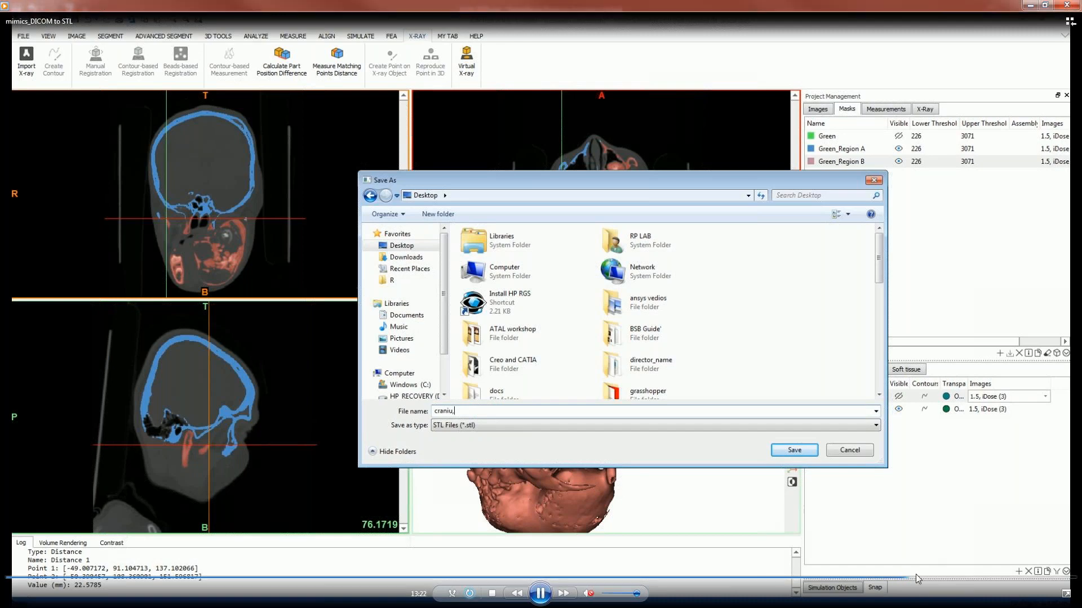
click(921, 578)
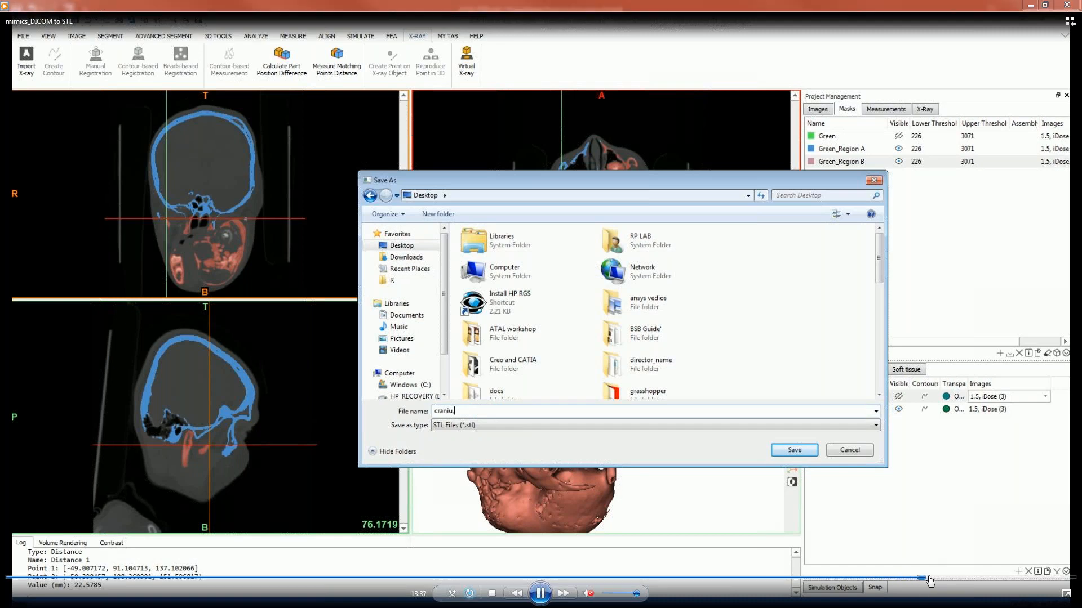
click(958, 578)
click(989, 578)
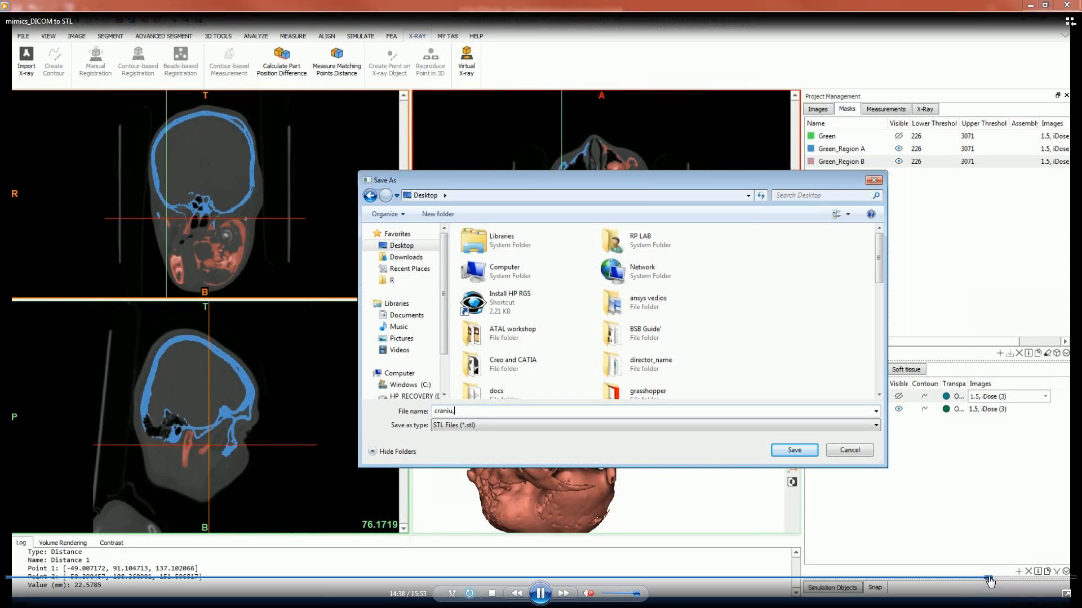
click(1010, 578)
click(1038, 578)
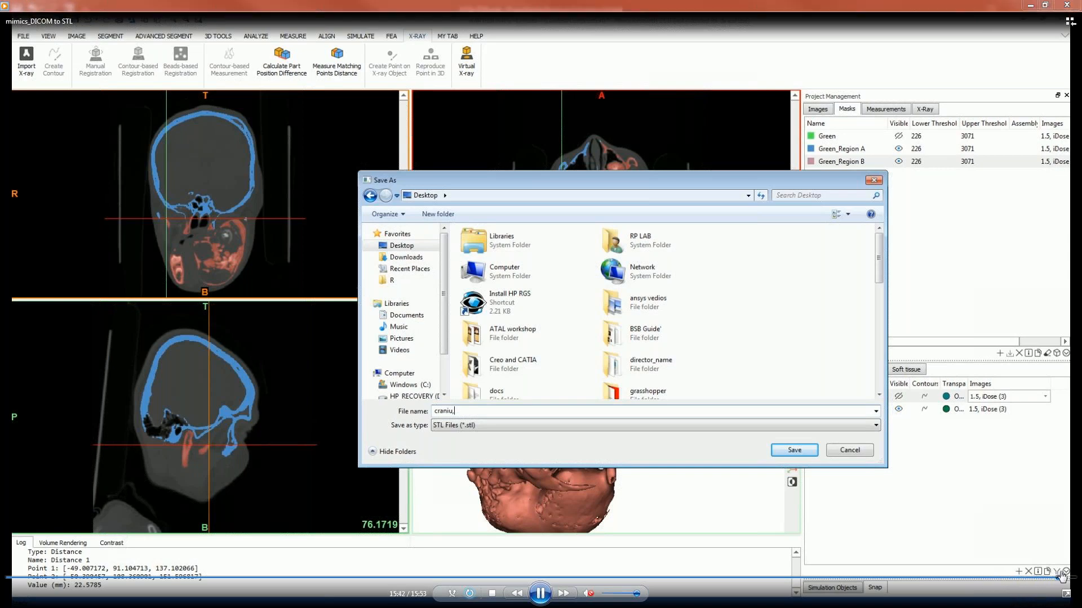
click(1051, 578)
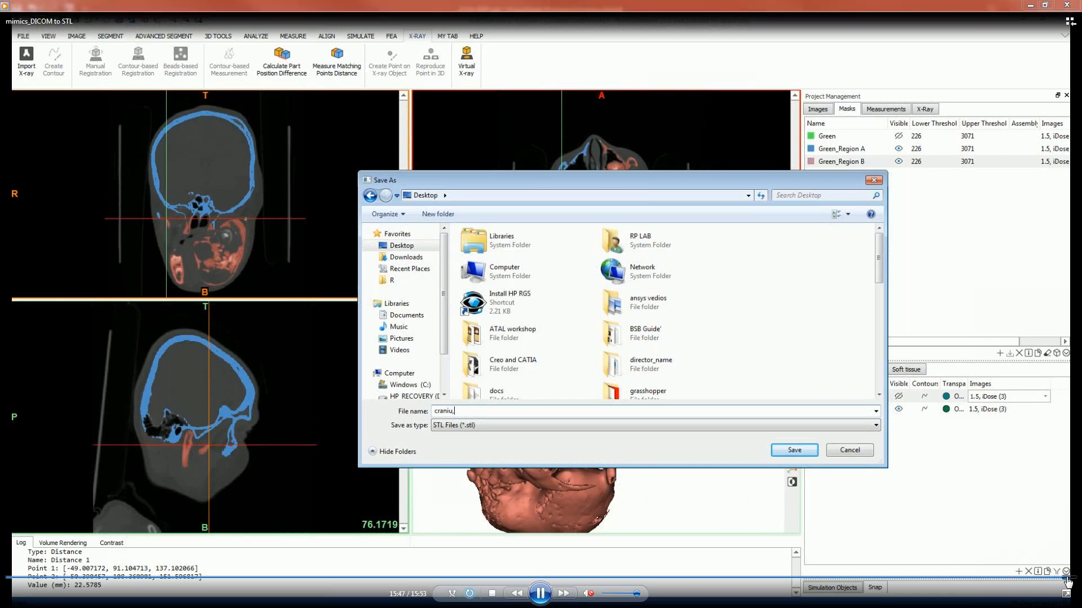
click(1067, 580)
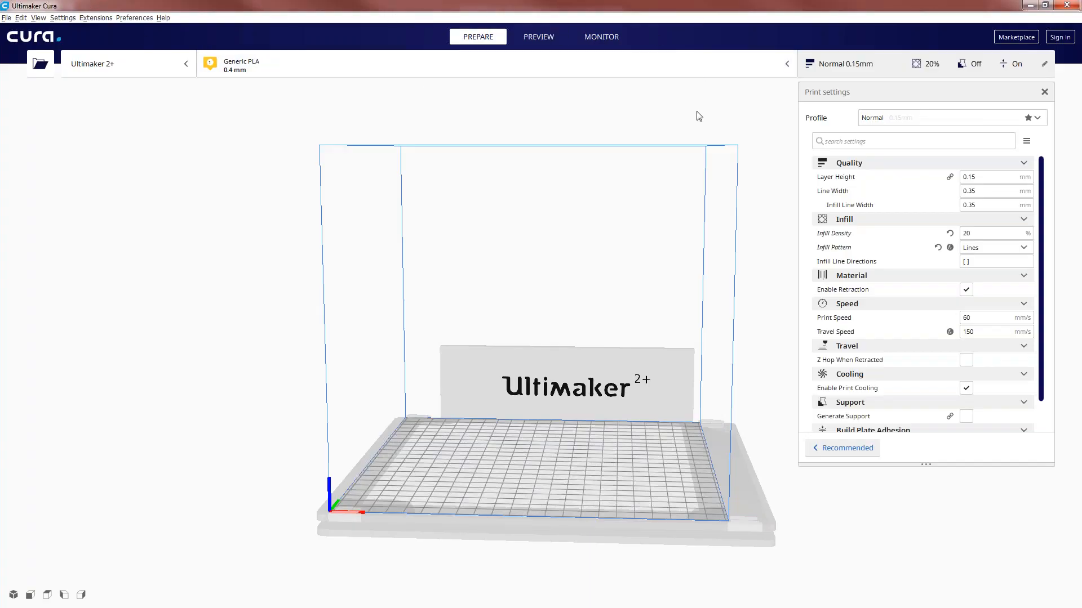
Switch to Ultimaker Cura and examine the material and nozzle options and the empty Ultimaker 2+ build volume
click(670, 77)
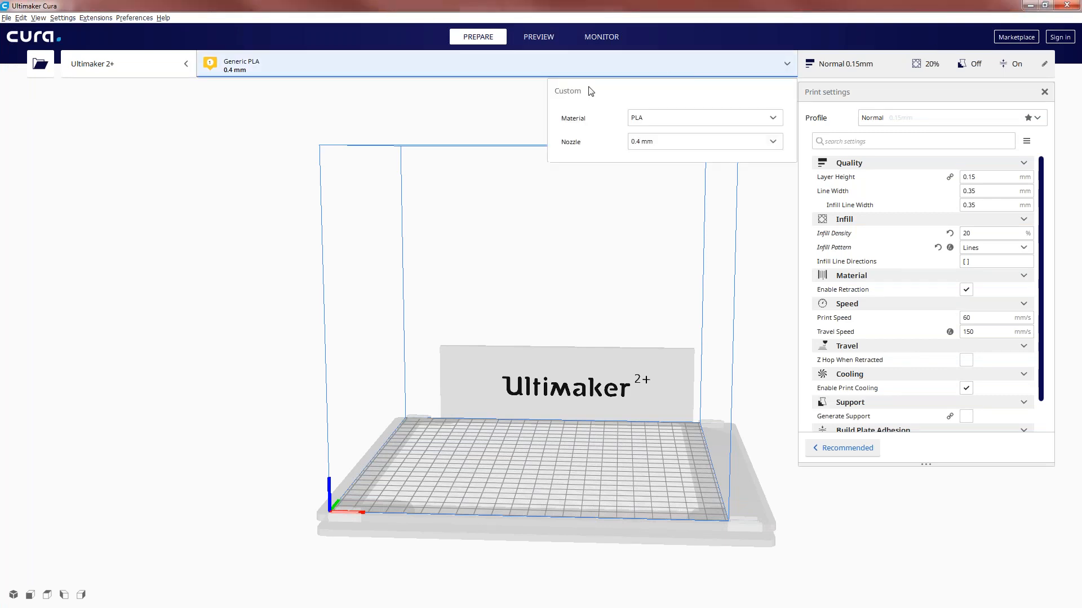
click(476, 101)
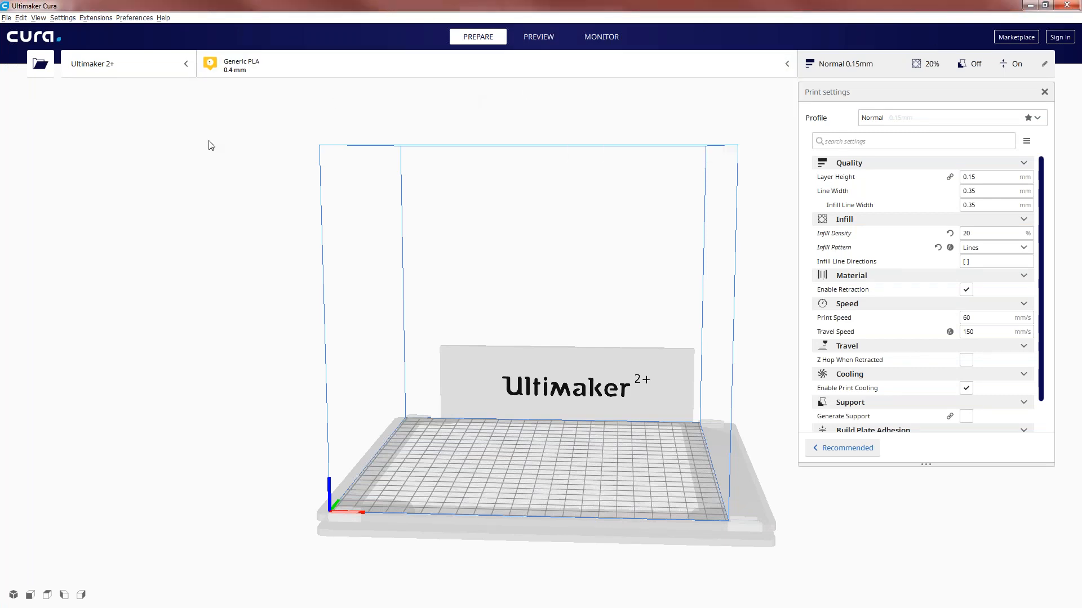
scroll(241, 292, down, 2)
scroll(242, 293, up, 3)
scroll(242, 294, up, 1)
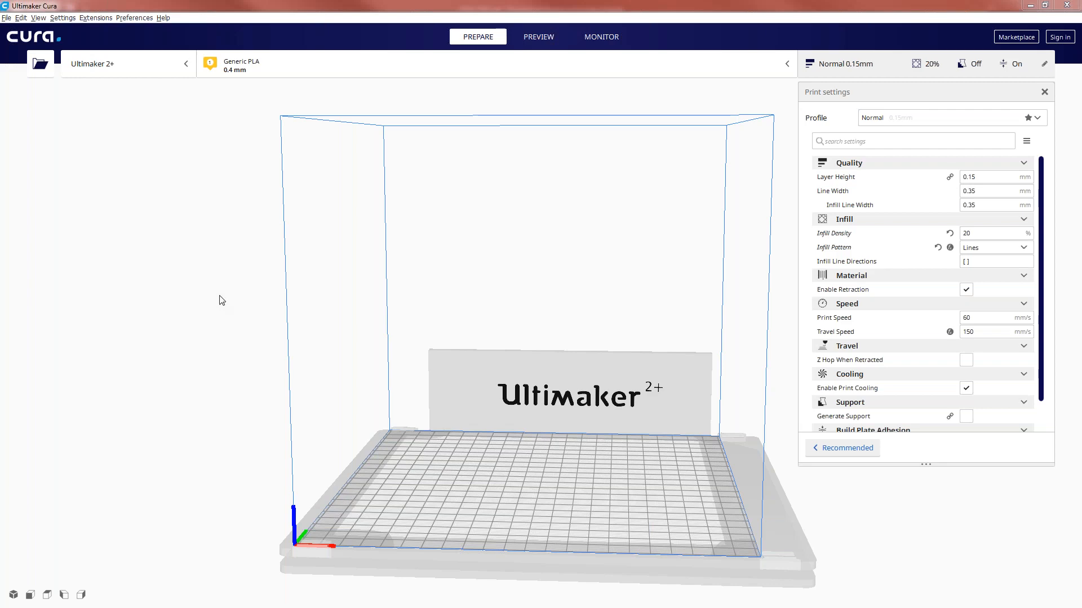
right_drag(367, 346, 394, 349)
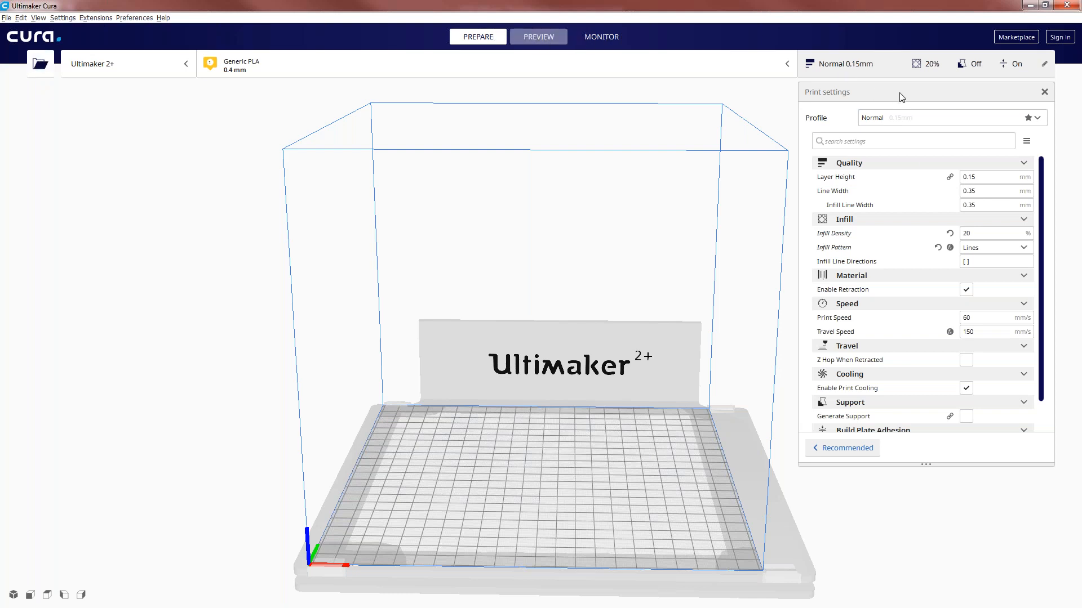
Extend the print settings list, enable Generate Support and choose Raft as the build plate adhesion type
drag(927, 467, 936, 548)
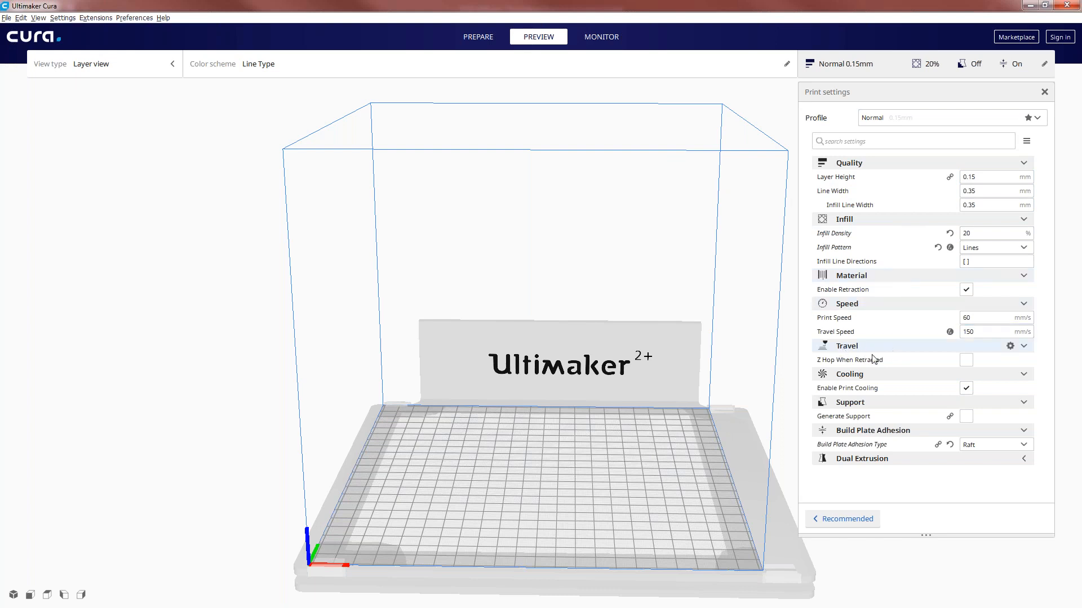
click(966, 417)
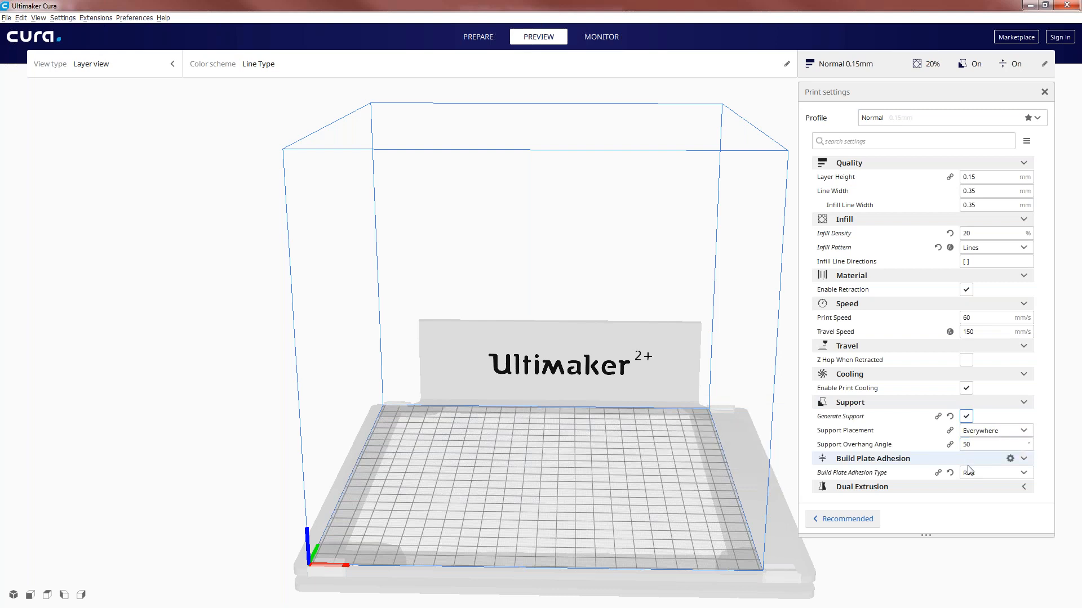
click(980, 472)
click(969, 513)
click(55, 19)
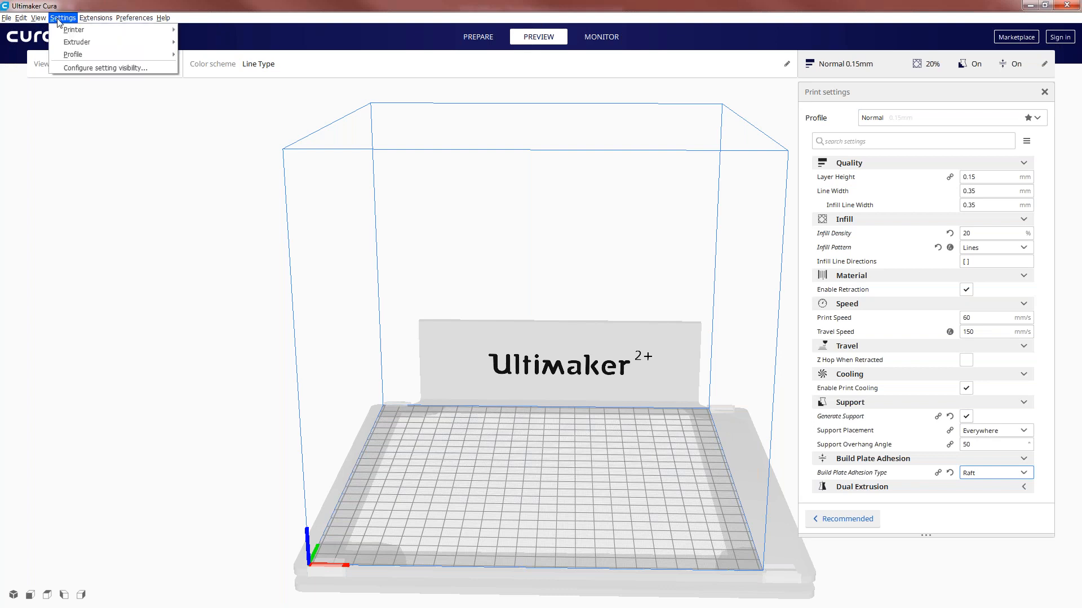
mouse_move(85, 31)
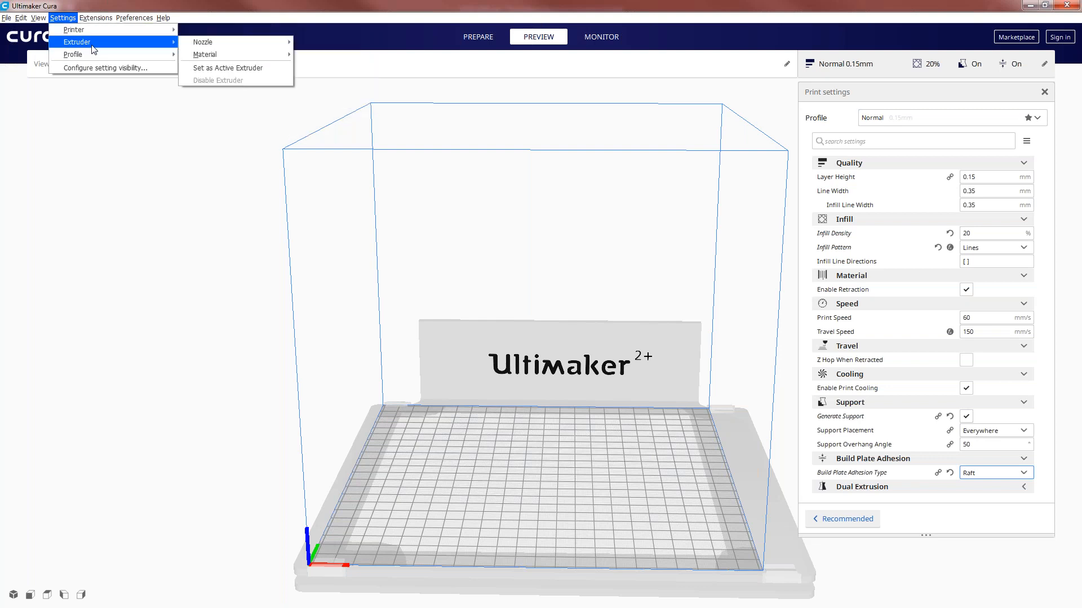
mouse_move(35, 19)
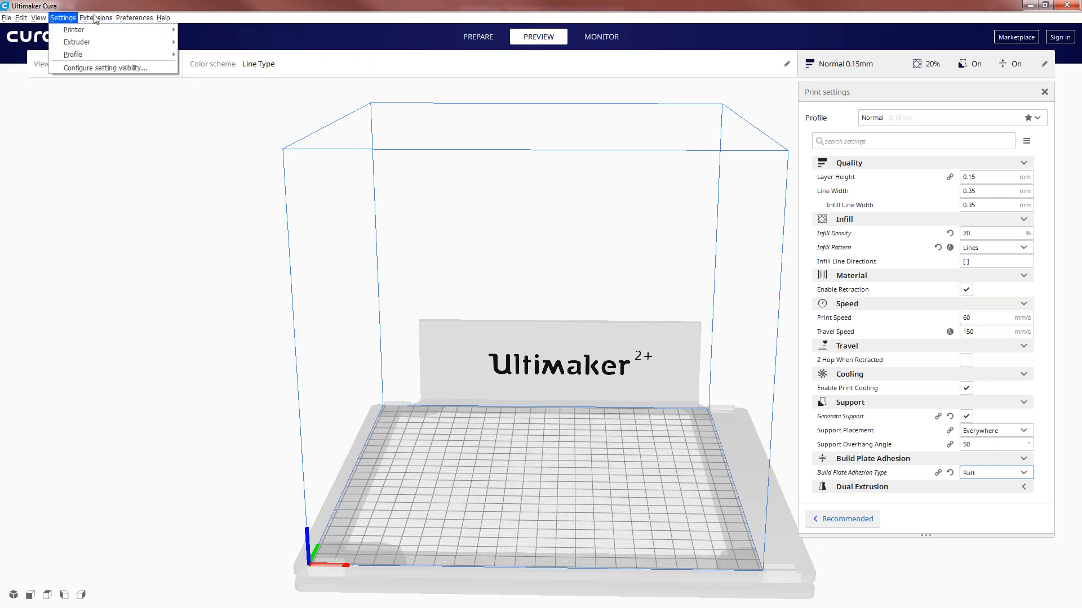
click(77, 153)
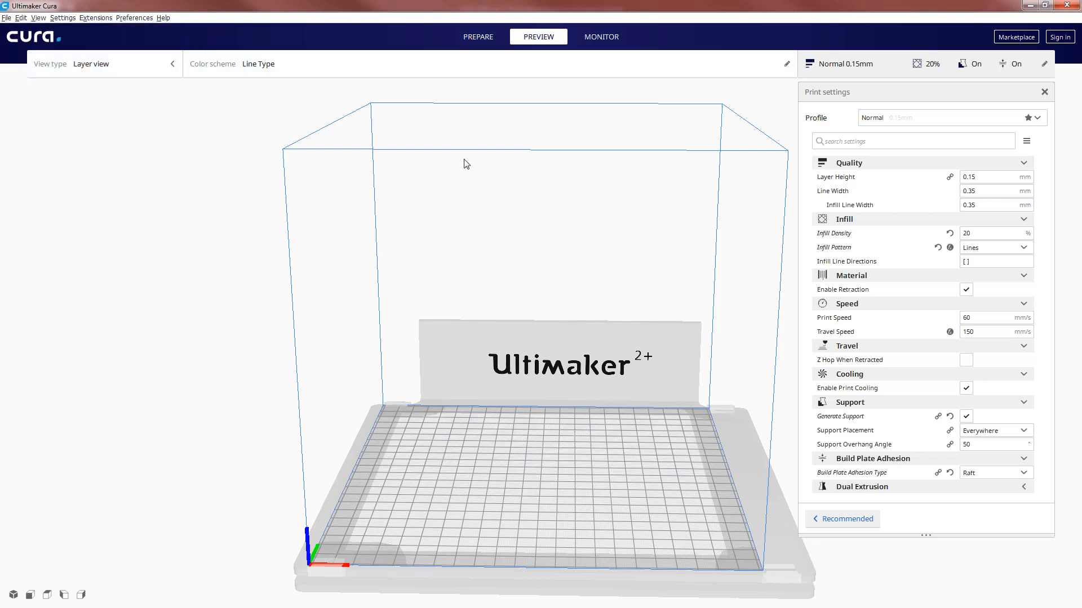
Return to the Prepare stage and load the model "Fleur - Bout des doigts" from the online_webinar folder
click(479, 39)
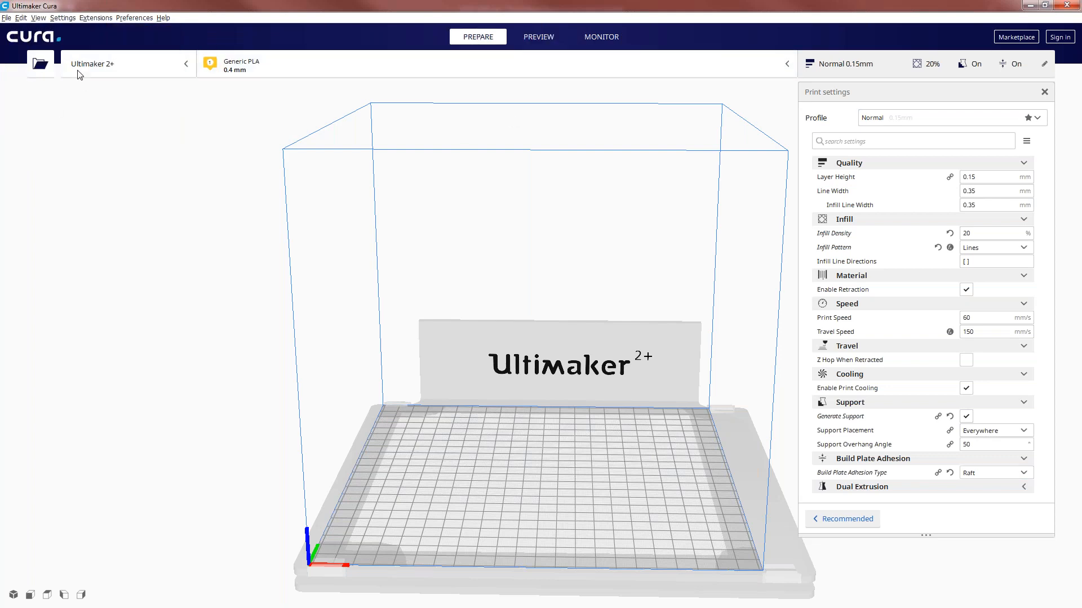
click(41, 65)
click(257, 104)
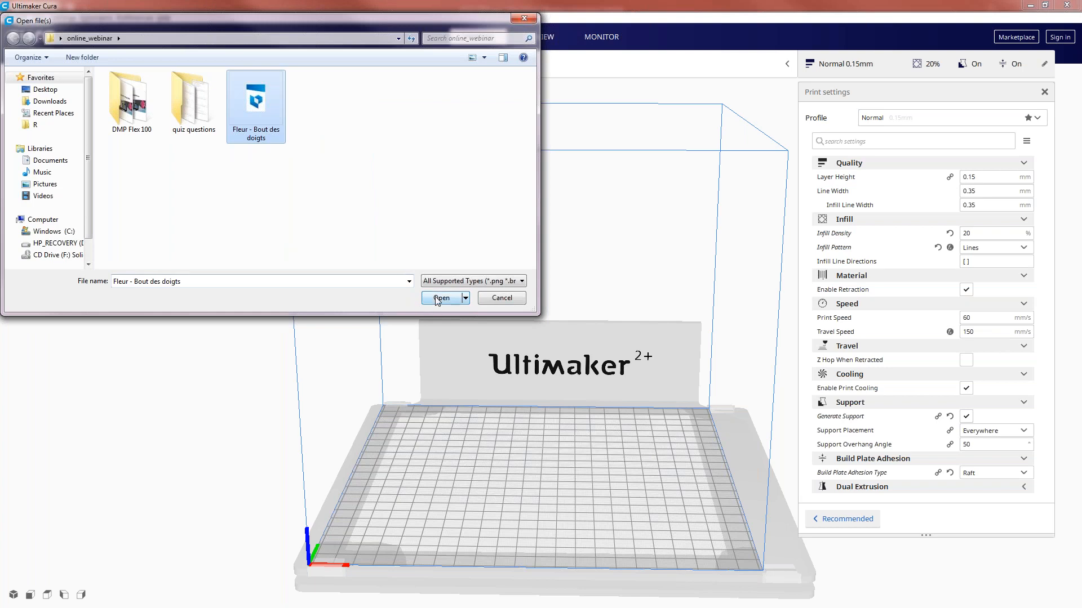
click(438, 299)
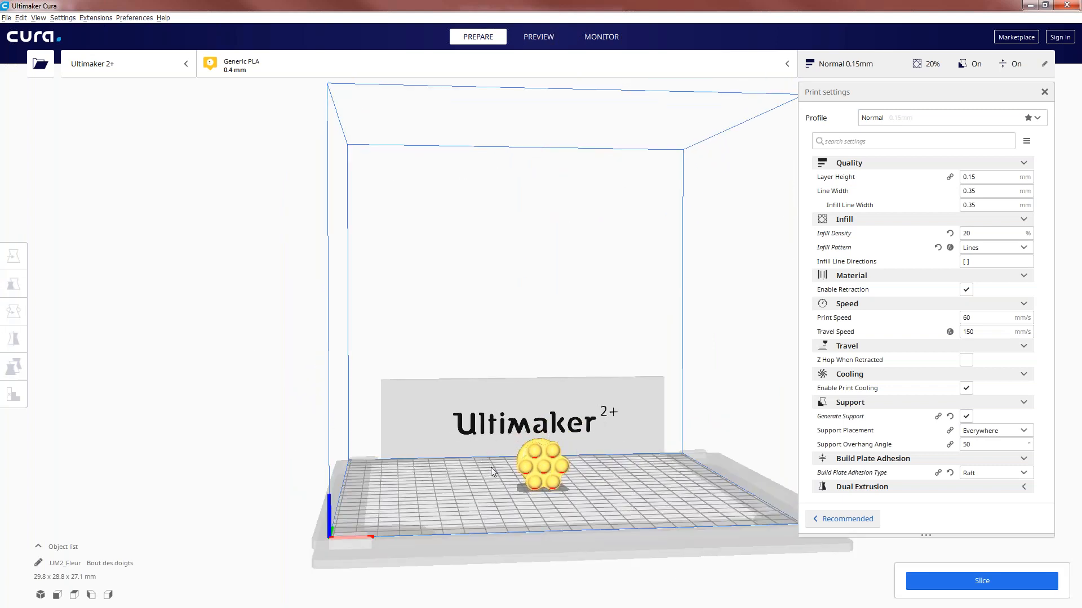
Examine the loaded flower model on the build plate from several angles and distances
right_drag(576, 472, 471, 403)
scroll(485, 455, up, 3)
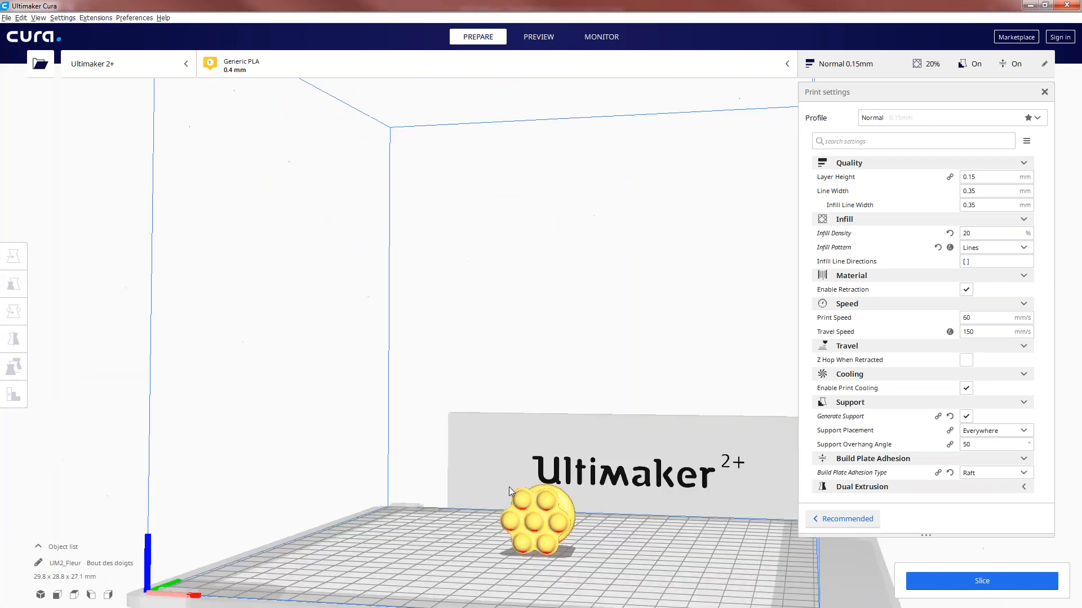
scroll(461, 361, up, 3)
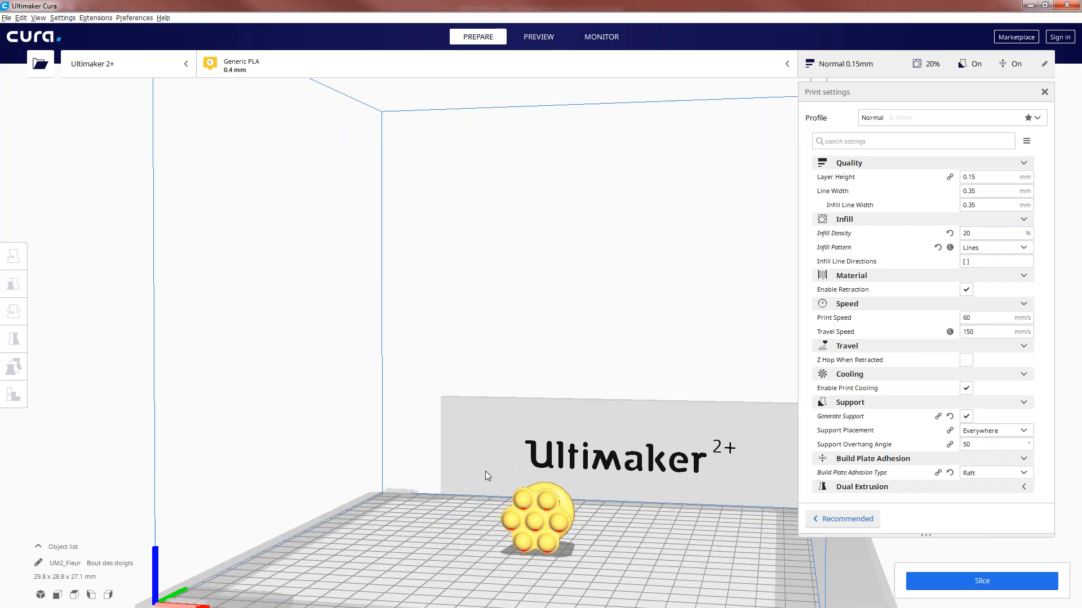
scroll(486, 471, down, 5)
right_drag(483, 475, 468, 396)
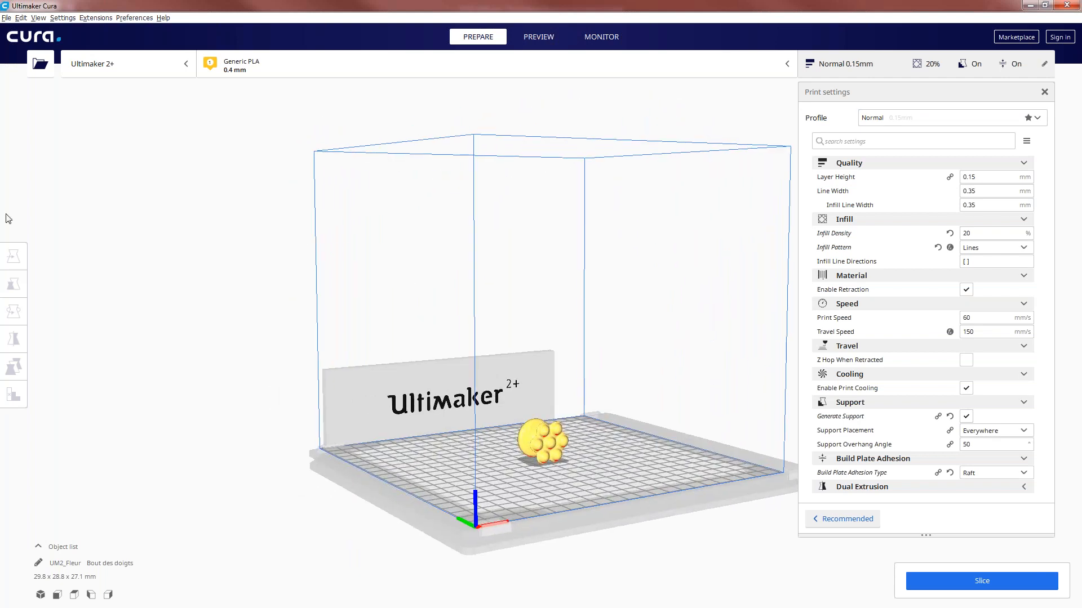
Select the flower model and scale it uniformly to 150 %
click(530, 447)
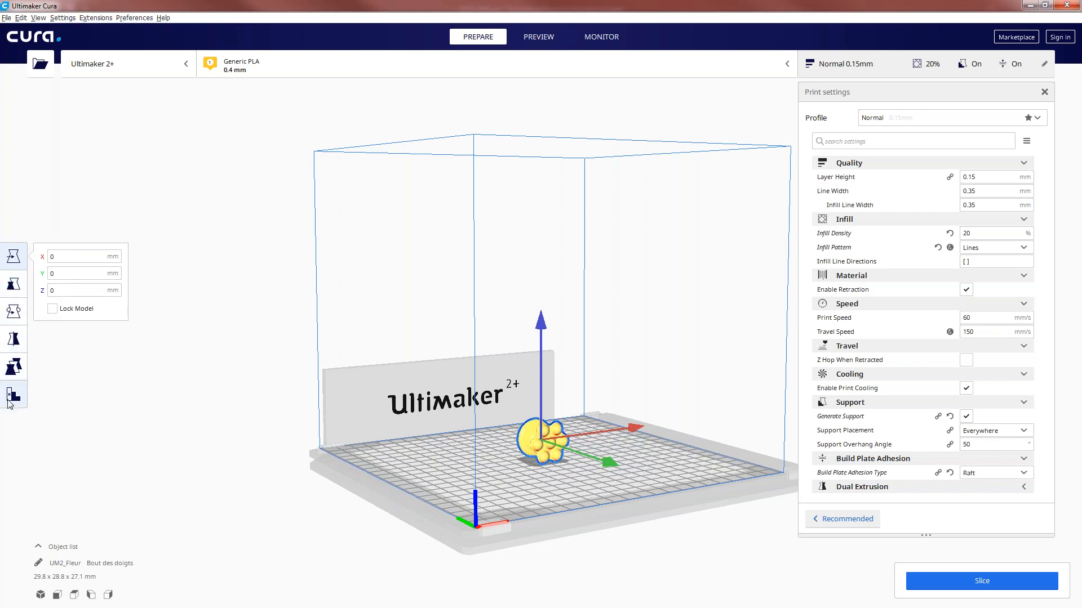
click(88, 360)
click(539, 438)
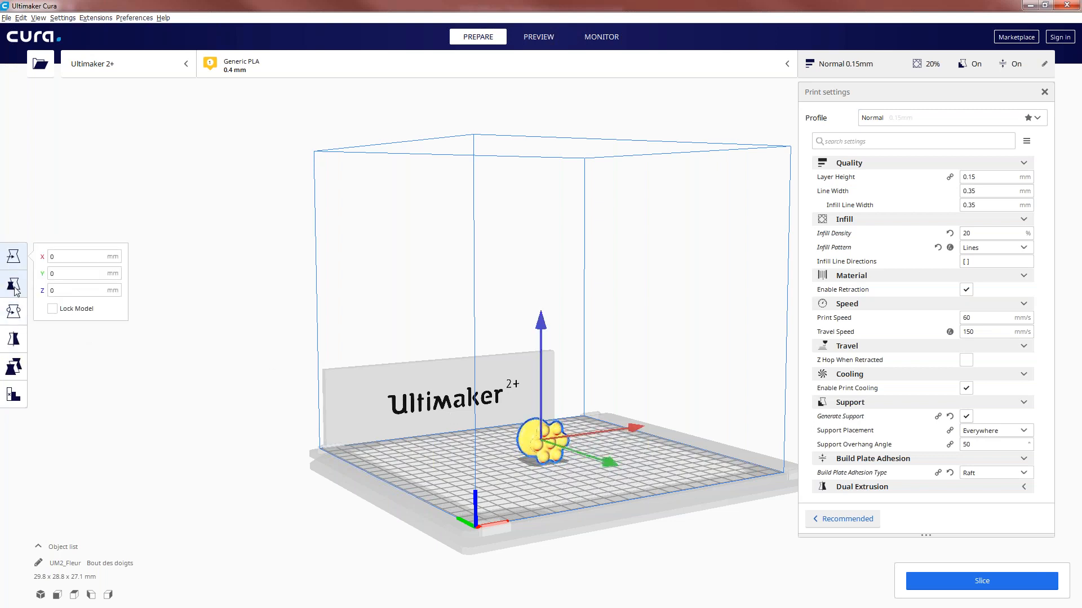
click(14, 285)
double_click(144, 283)
text(150)
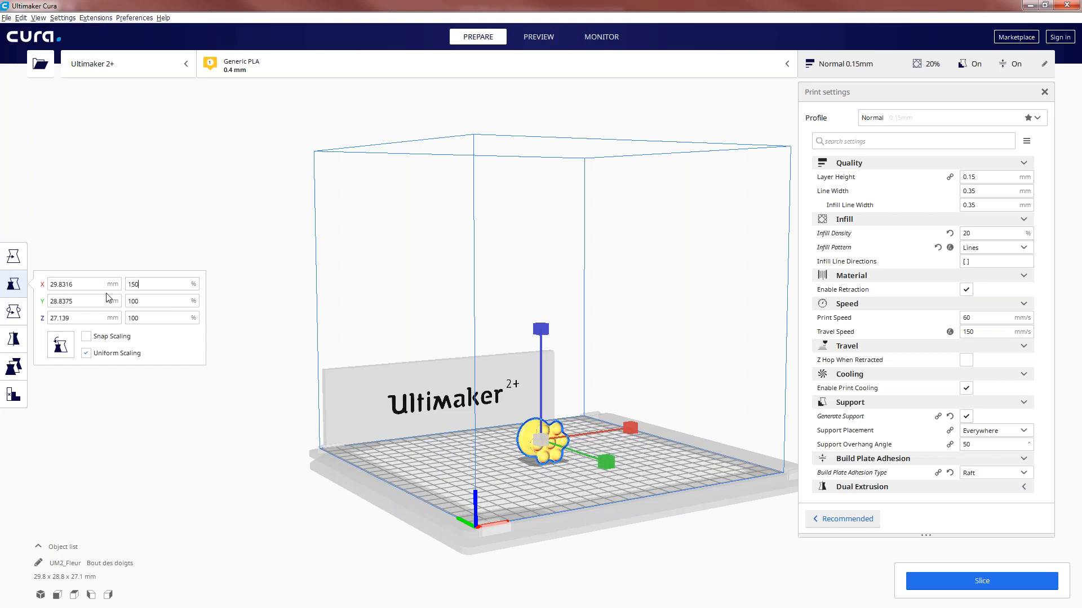
key(Return)
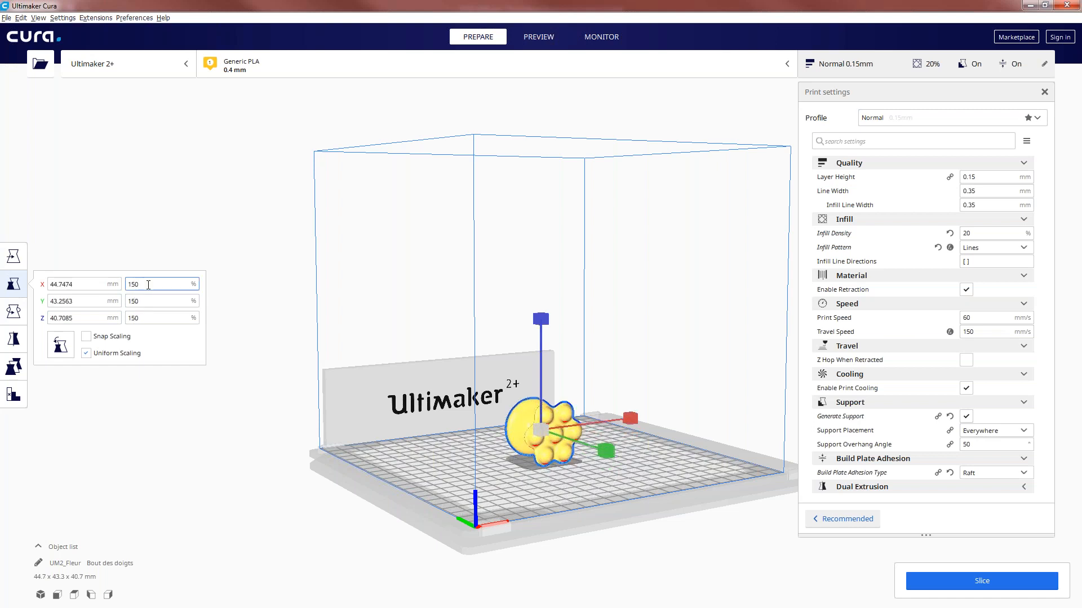
Set the flower model's uniform scale to 100 % and deselect the model
double_click(149, 284)
text(100)
key(Return)
click(169, 259)
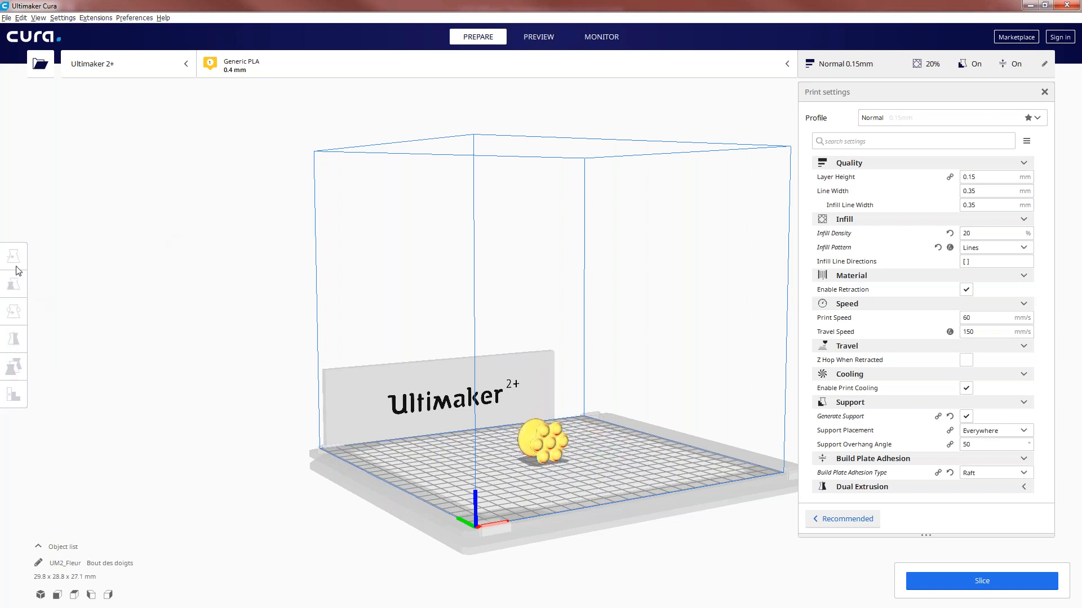
click(550, 440)
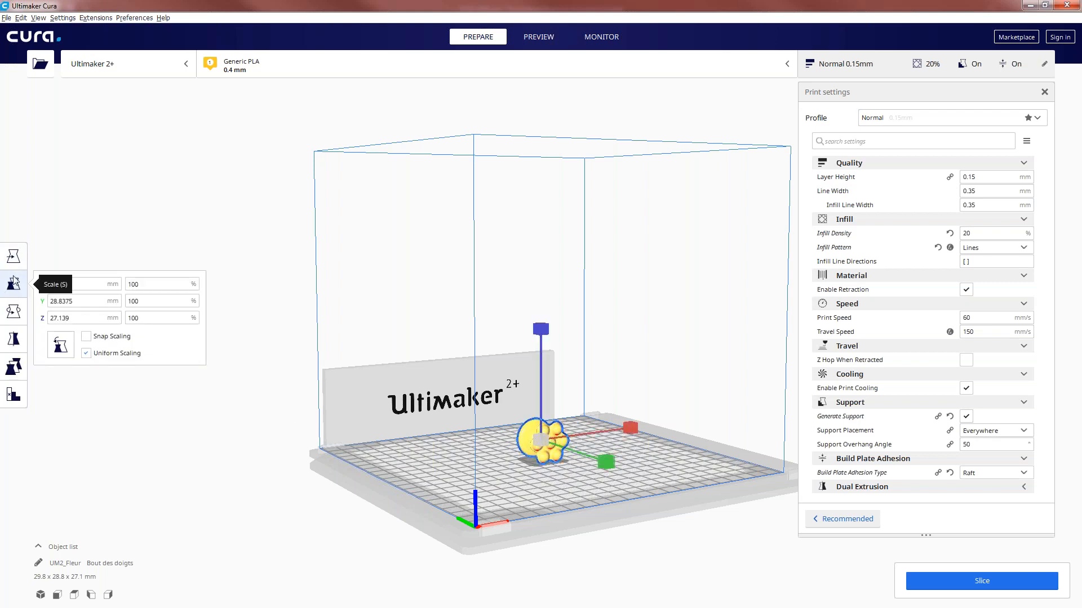
click(545, 229)
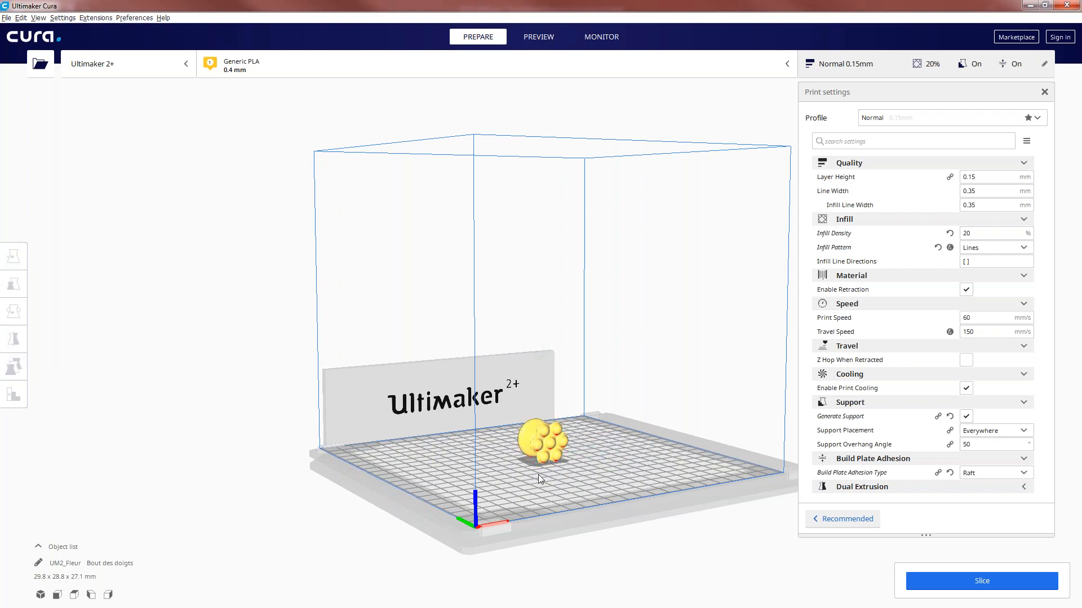
Set the print's layer height to 0.08 mm
scroll(572, 463, up, 2)
scroll(573, 463, up, 1)
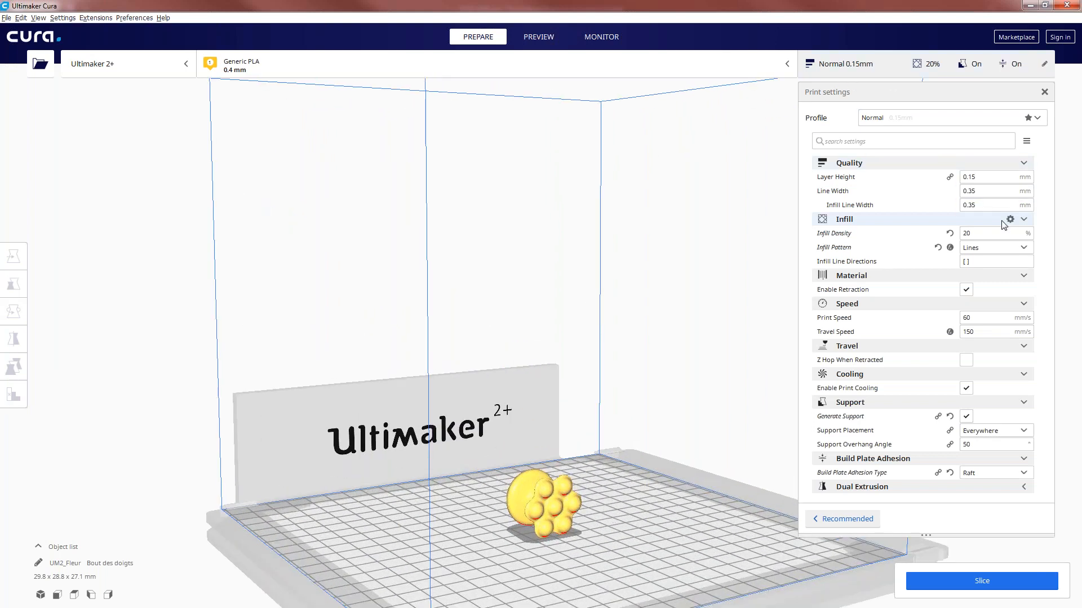
key(BackSpace)
key(BackSpace)
text(.0)
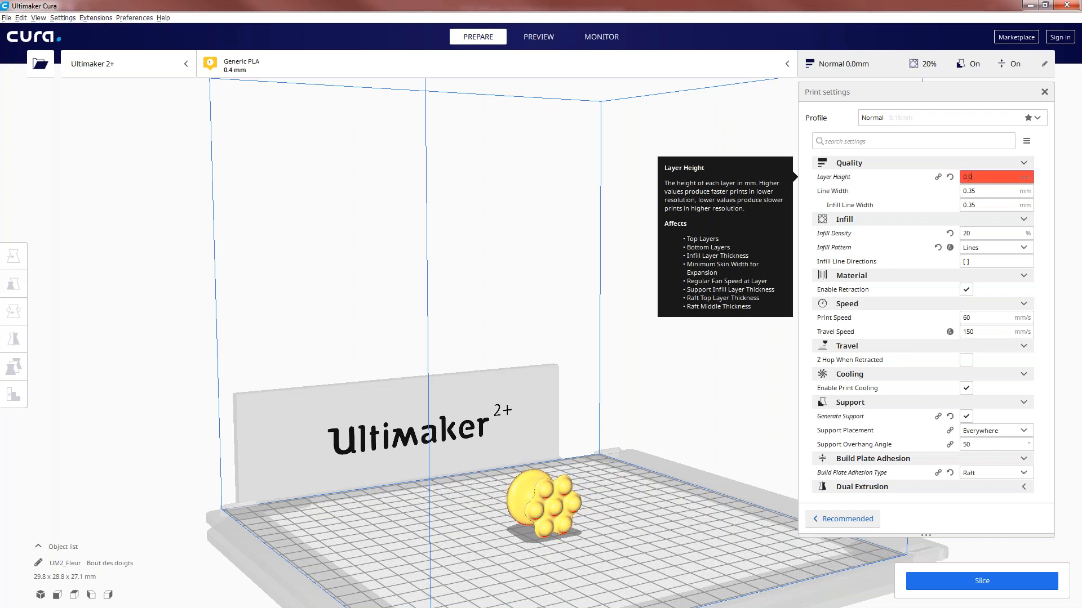
text(8)
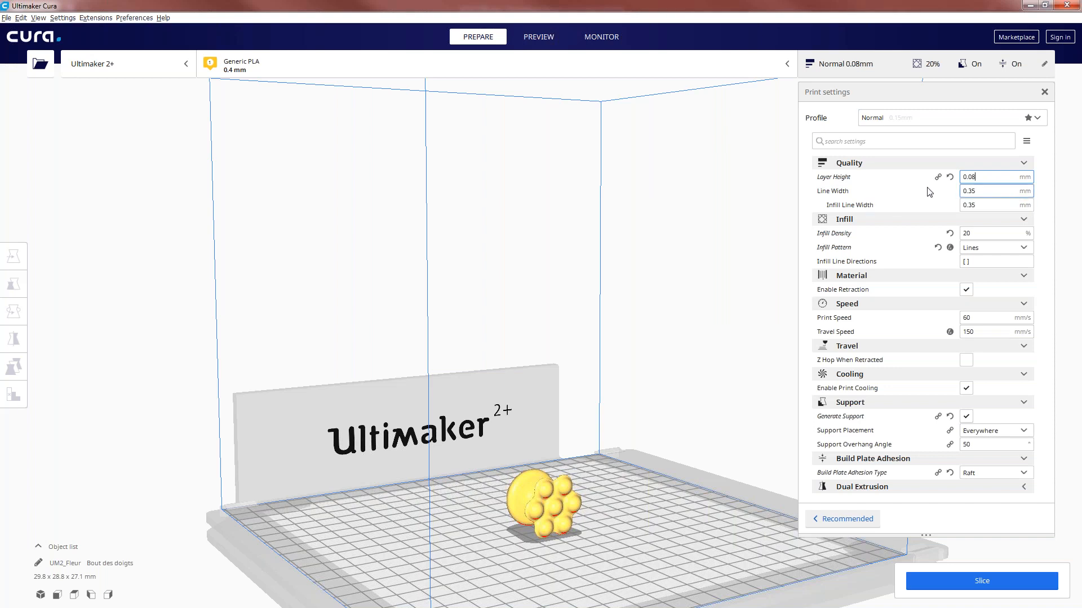
Set the infill density to 10 %
click(995, 192)
click(986, 233)
double_click(966, 236)
text(10)
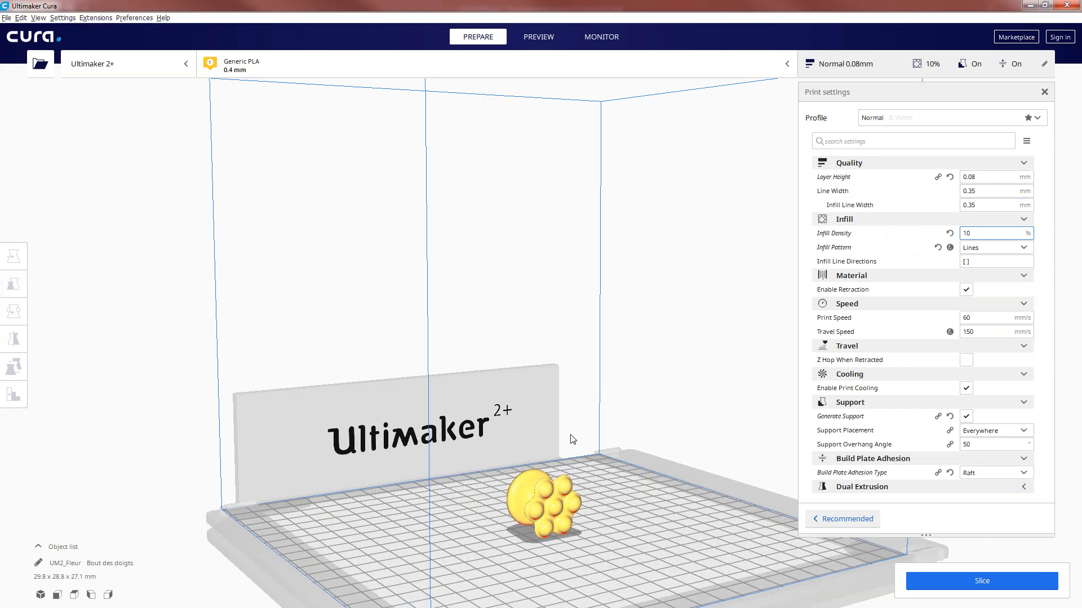
Inspect the flower model up close, try an infill density of 100 % and return it to 10 %
scroll(578, 473, down, 2)
middle_drag(550, 454, 479, 392)
scroll(478, 390, up, 6)
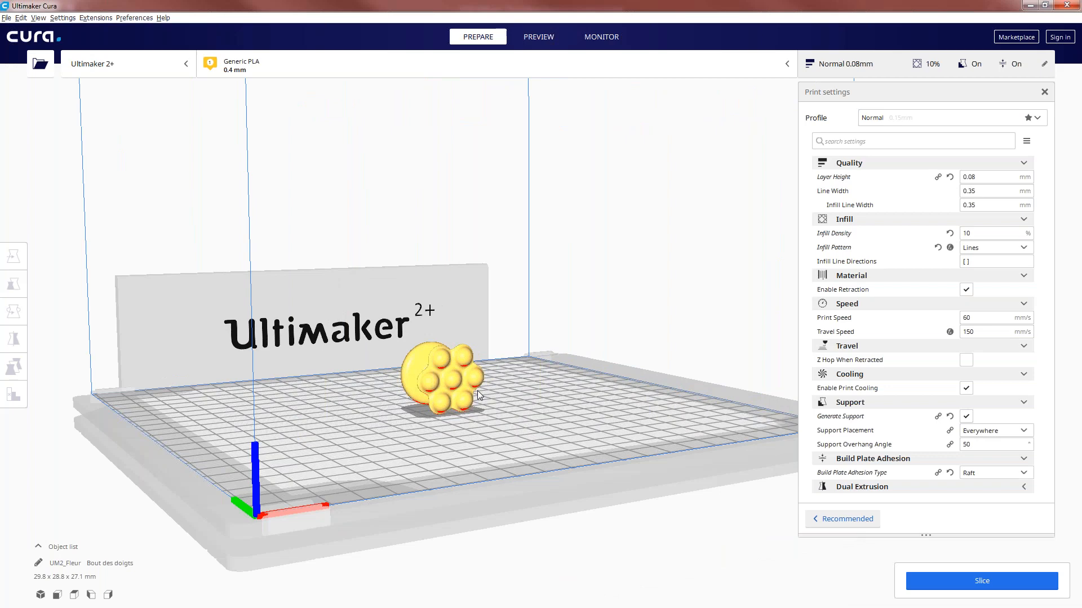
scroll(463, 398, down, 3)
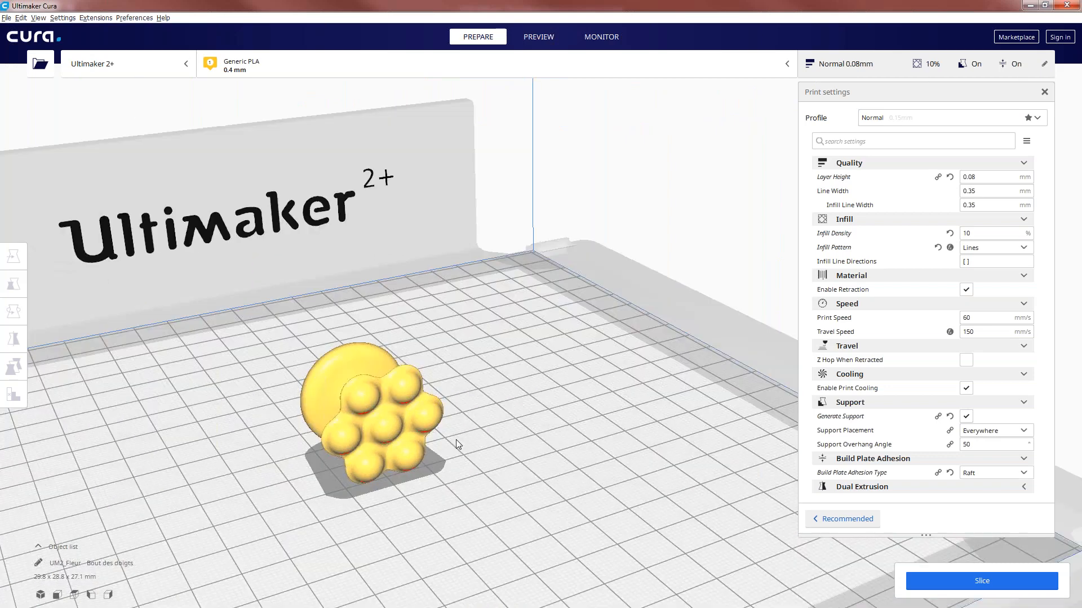
right_drag(455, 439, 454, 467)
scroll(452, 464, up, 2)
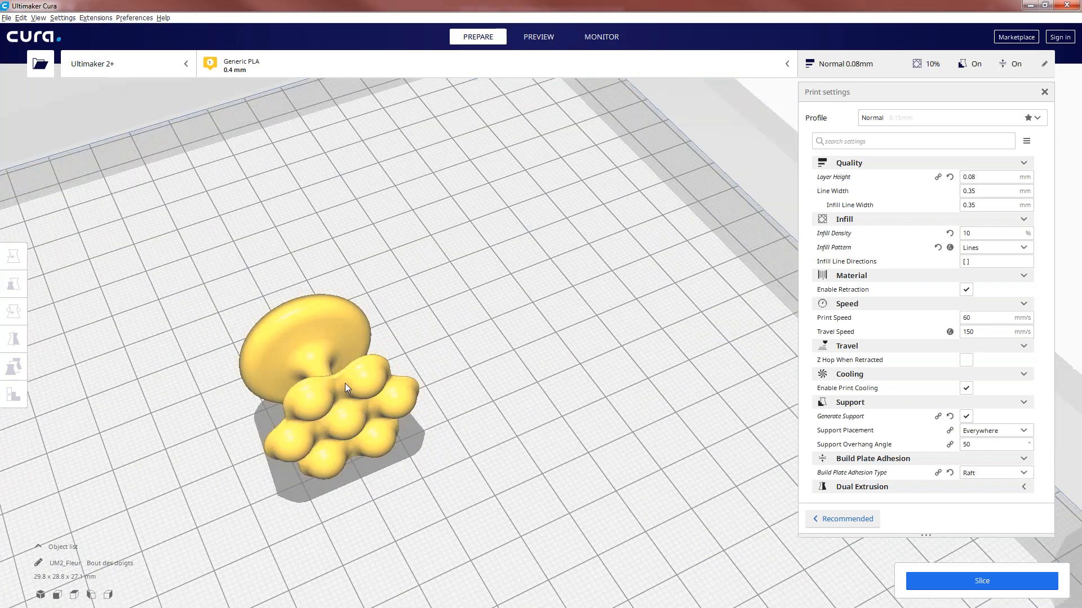
click(983, 233)
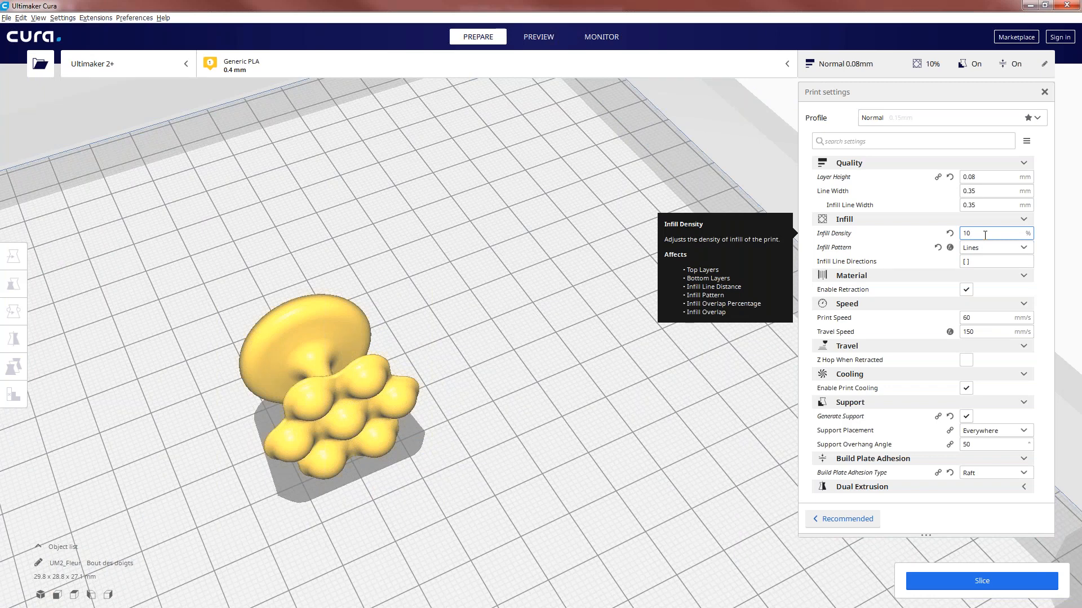
text(0)
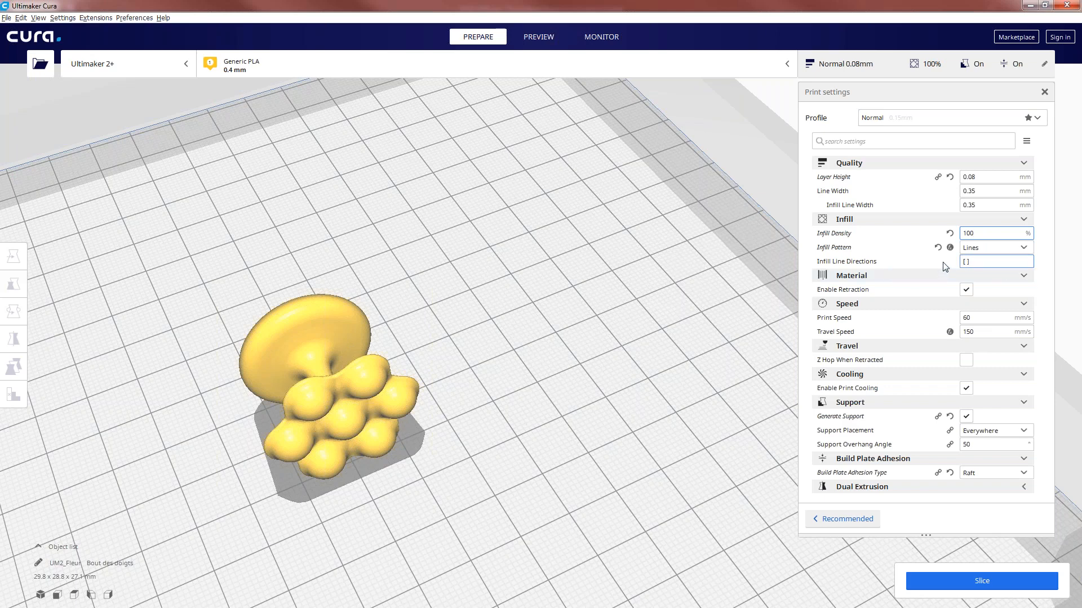
key(BackSpace)
Review the material, print speed, travel speed and support placement settings without altering them
click(1024, 276)
click(1024, 276)
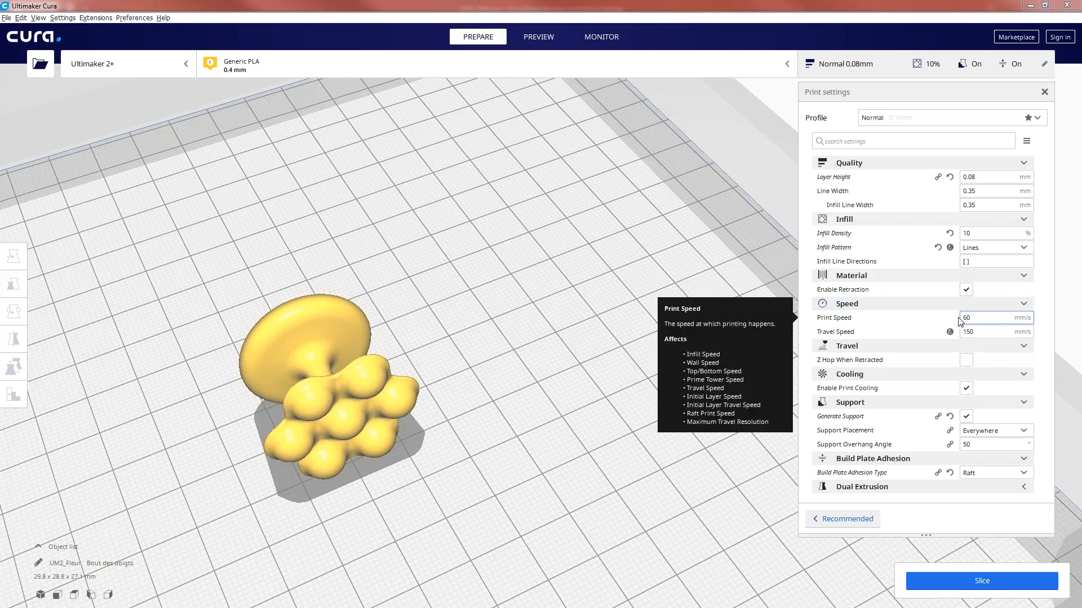
click(981, 320)
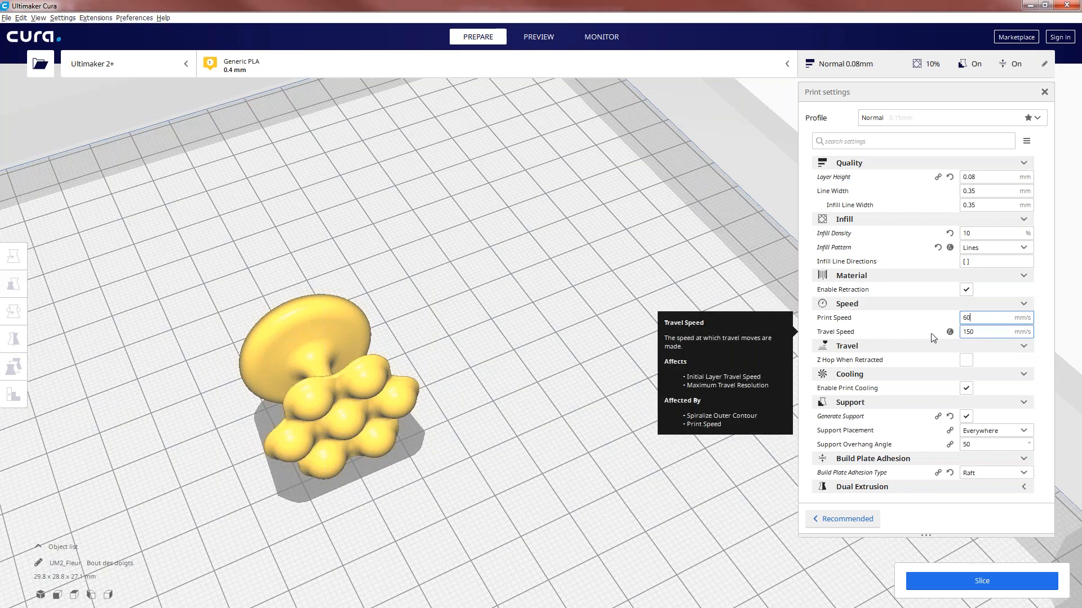
click(984, 332)
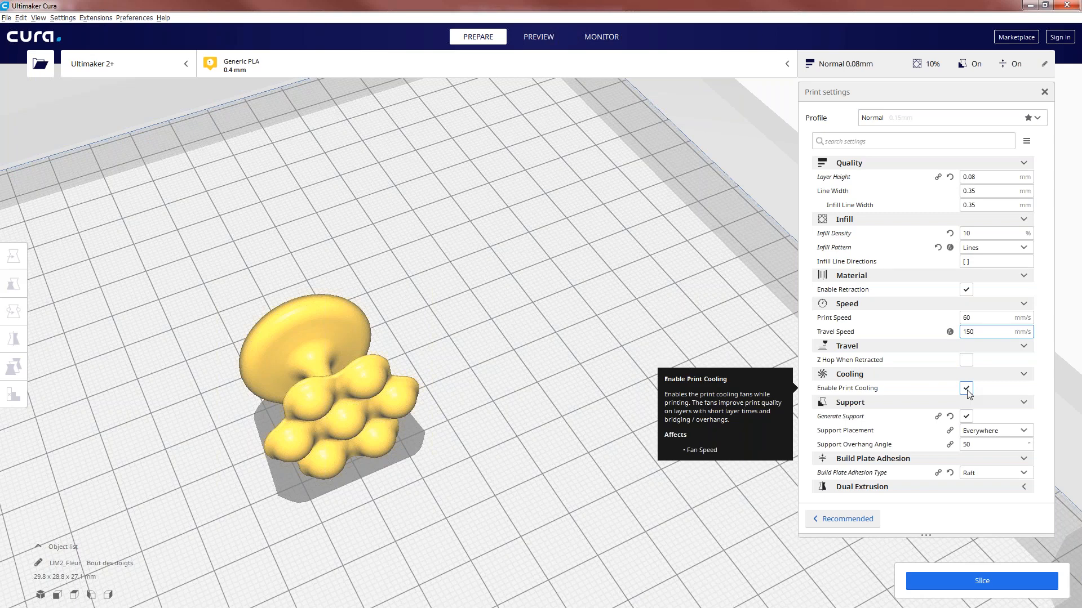
click(986, 431)
click(986, 432)
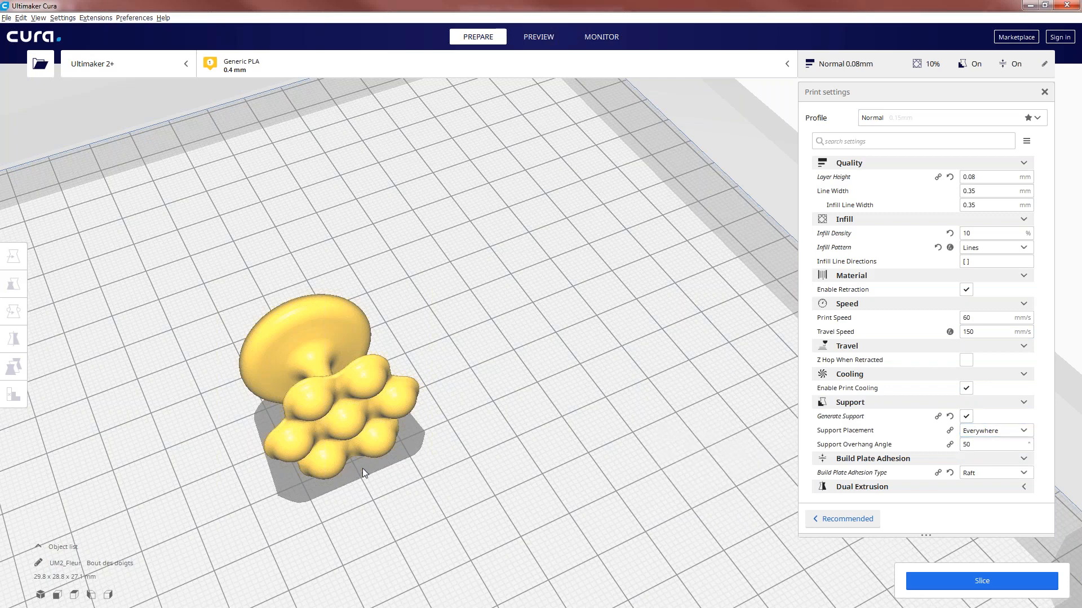
Examine the model's overhangs from the side and beneath, and review the support overhang angle and build plate adhesion options
right_drag(384, 465, 411, 458)
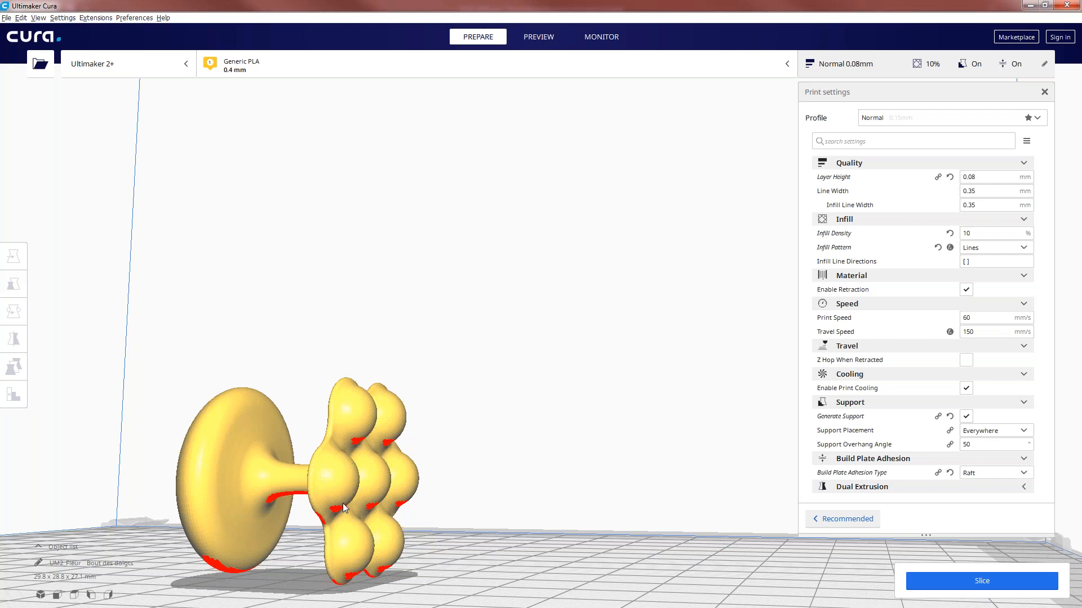
right_drag(337, 518, 357, 528)
right_drag(391, 486, 344, 502)
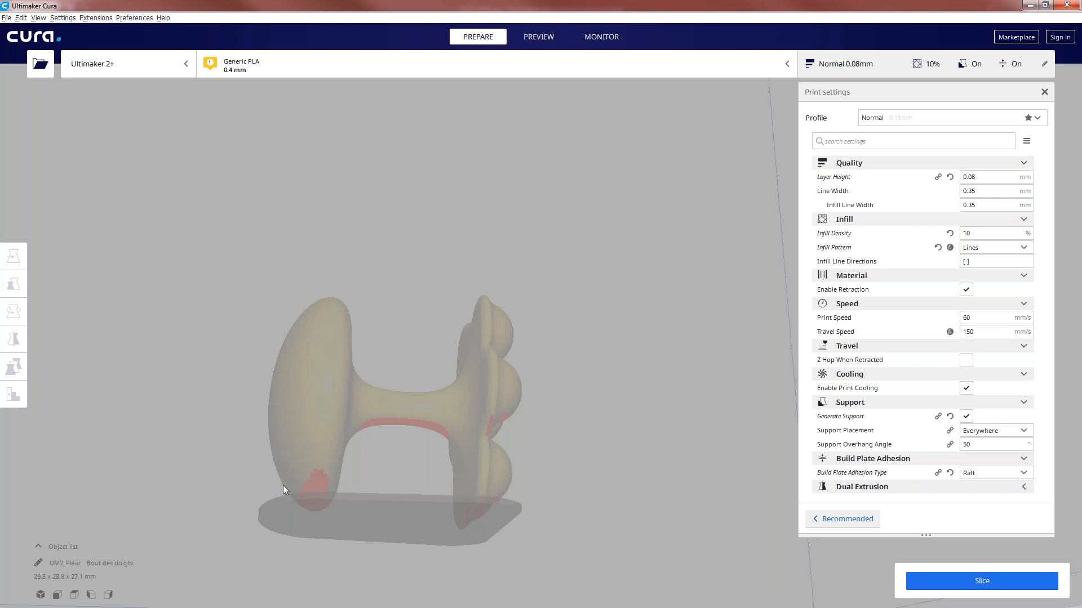
click(979, 444)
click(546, 406)
click(1012, 476)
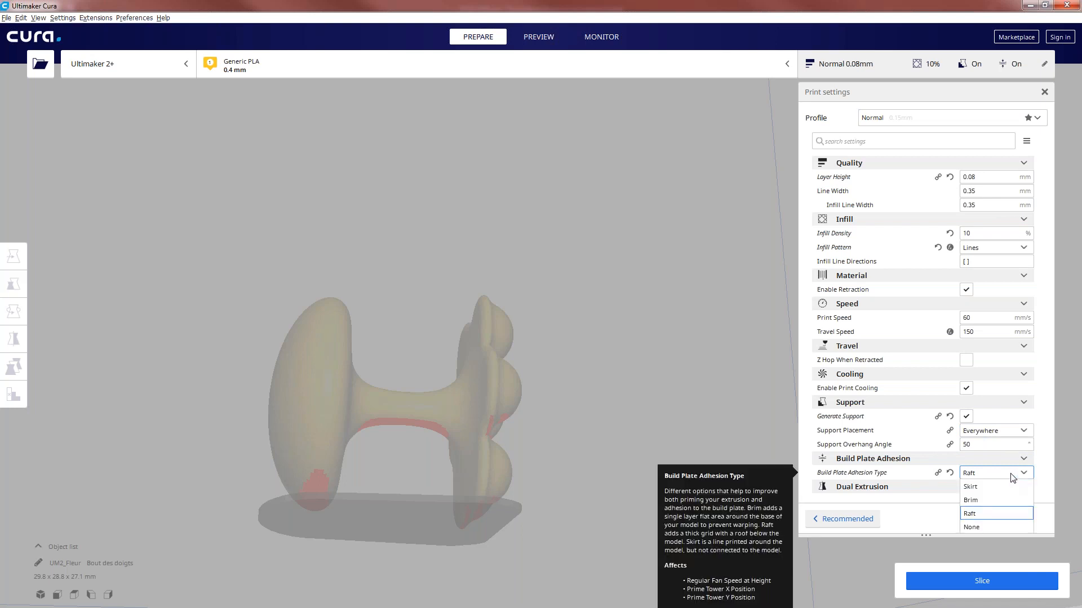
click(1012, 476)
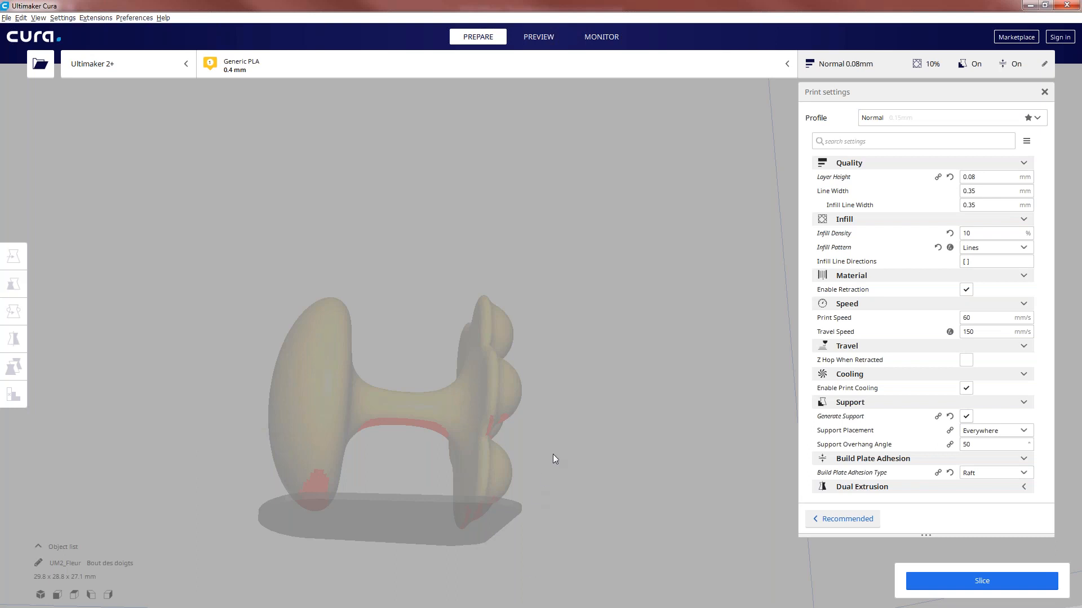
Slice the flower model with the current print settings
right_drag(552, 465, 319, 533)
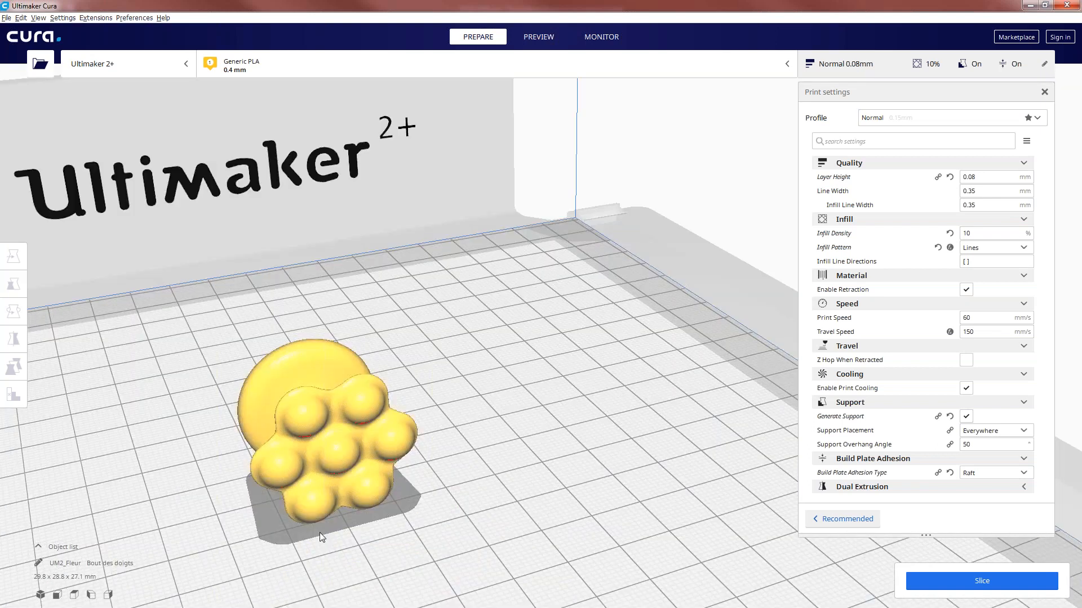
click(982, 582)
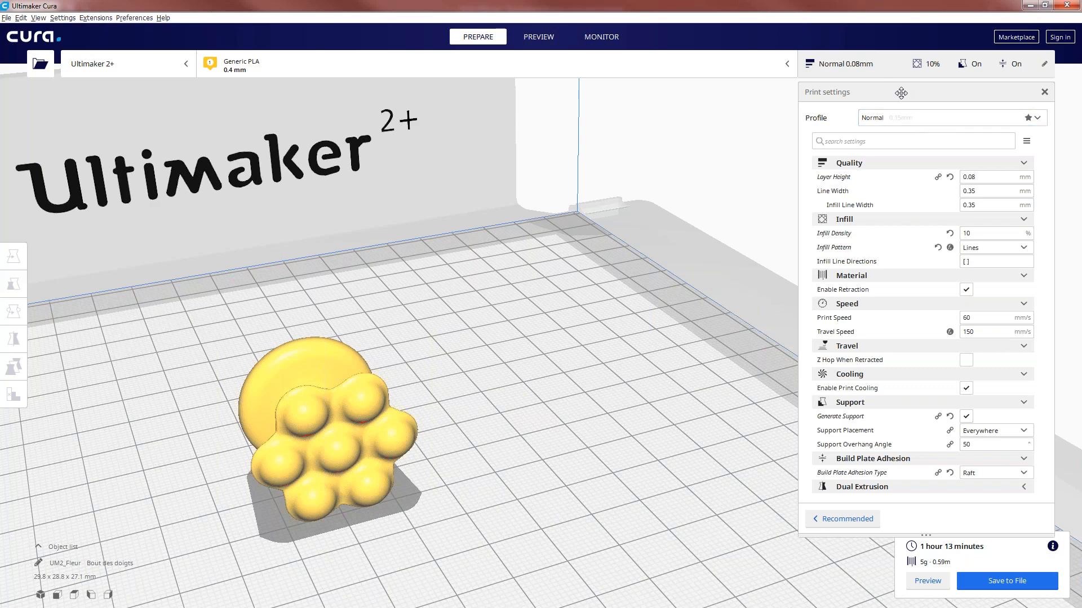
Review the available nozzle sizes and generic materials, keeping the 0.4 mm nozzle and PLA
click(788, 66)
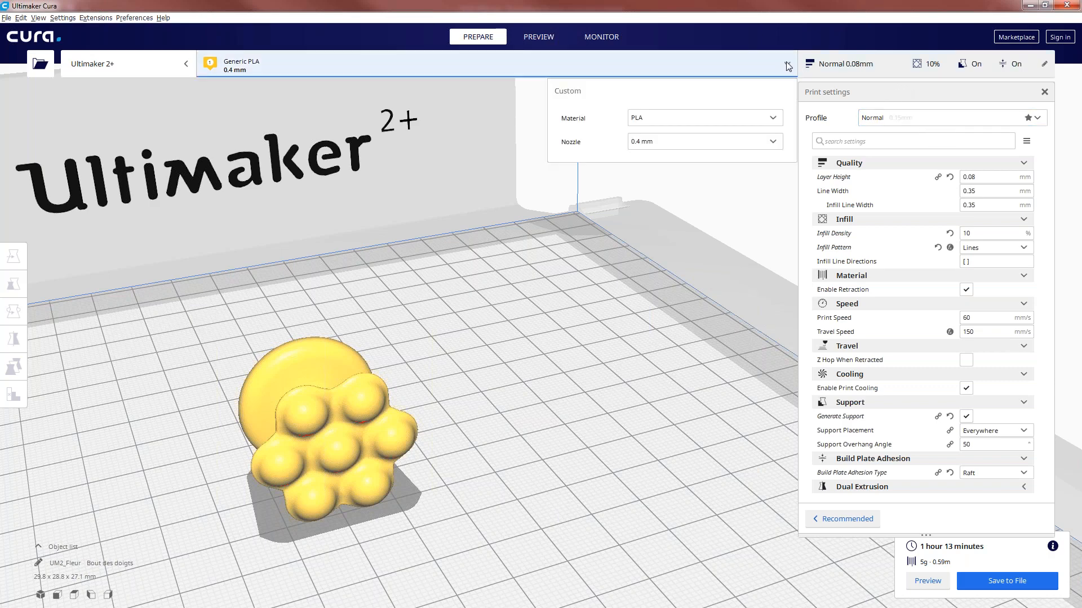
click(656, 143)
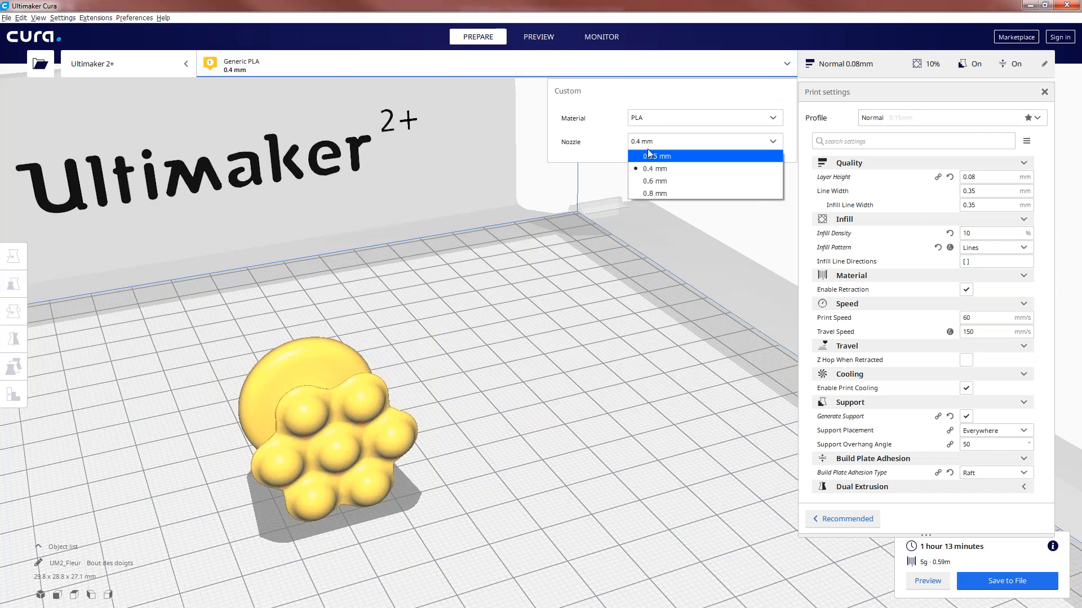
click(647, 126)
click(649, 120)
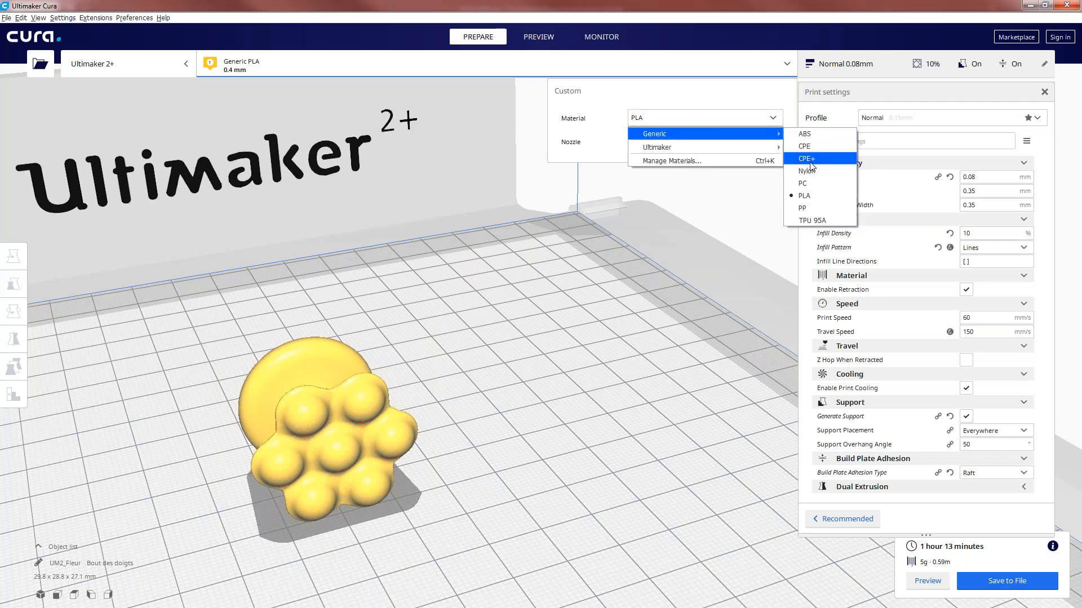
click(714, 230)
click(714, 230)
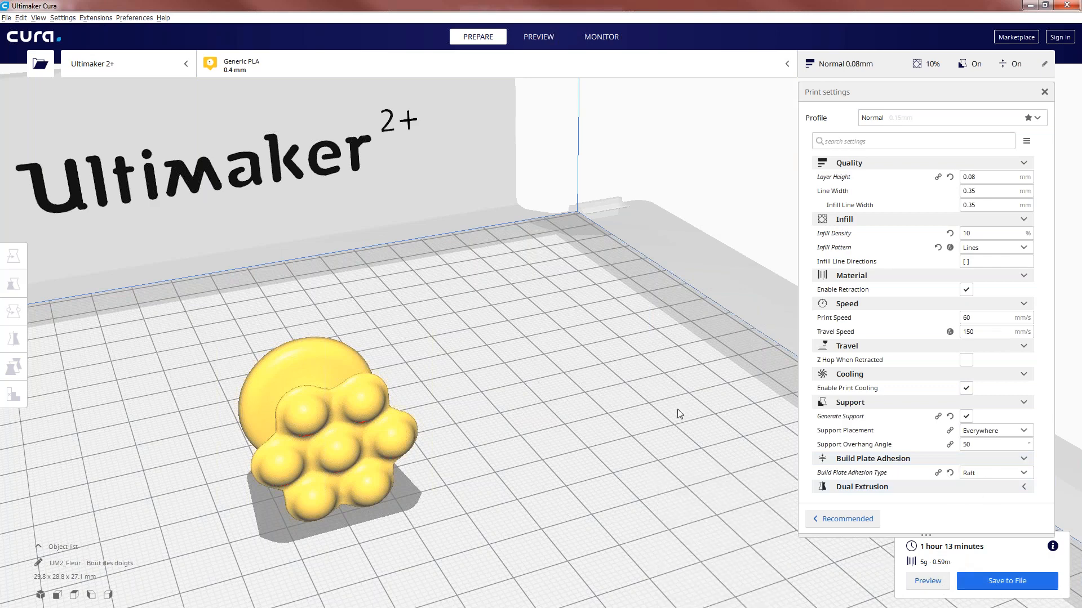
Switch to the layer preview and examine the sliced model's supports and raft from several angles
click(536, 40)
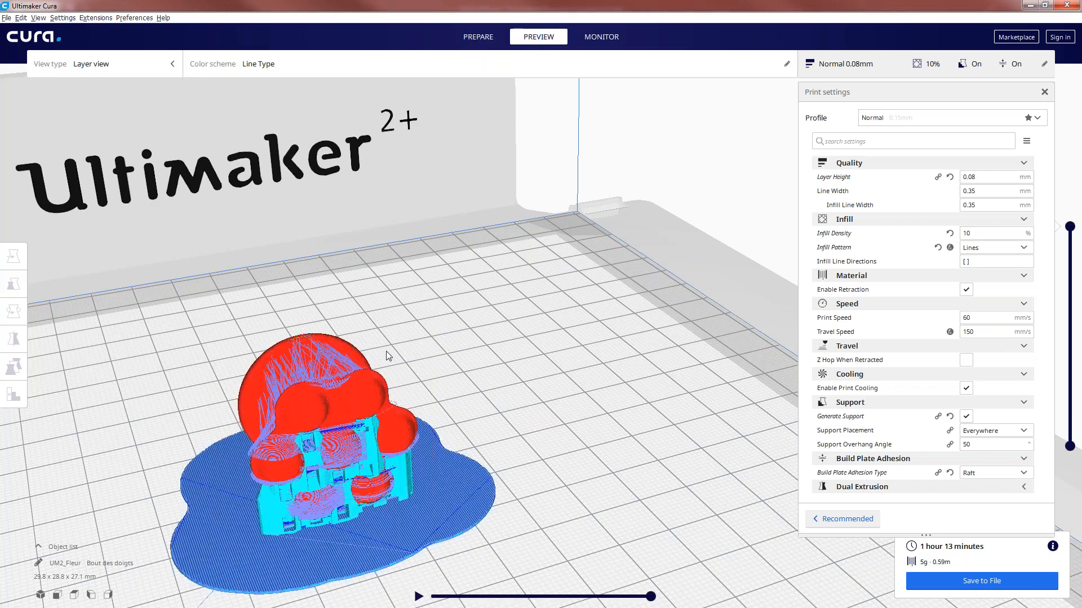
right_drag(408, 330, 456, 337)
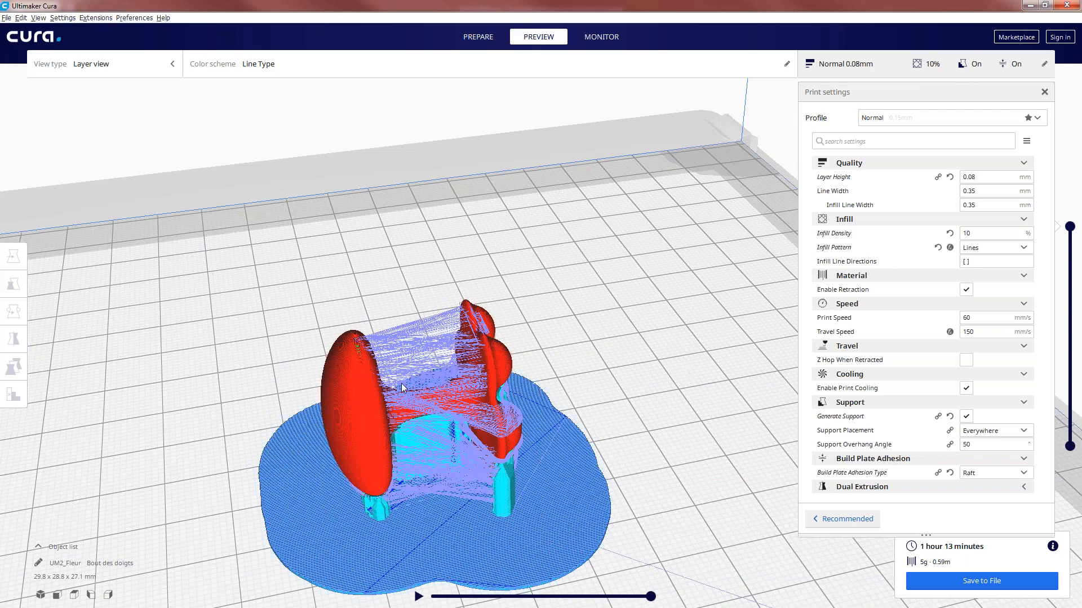
right_drag(405, 388, 182, 407)
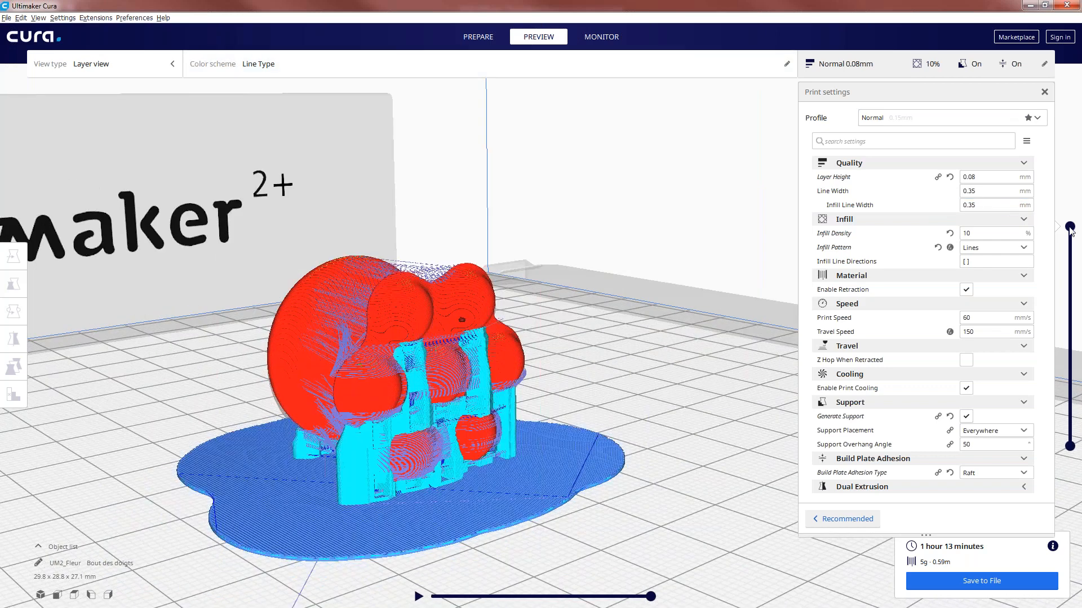
Try the layer slider and close the print settings to uncover it, leaving the preview at layer 345
drag(1069, 229, 1070, 410)
drag(919, 536, 889, 230)
drag(1070, 409, 1070, 226)
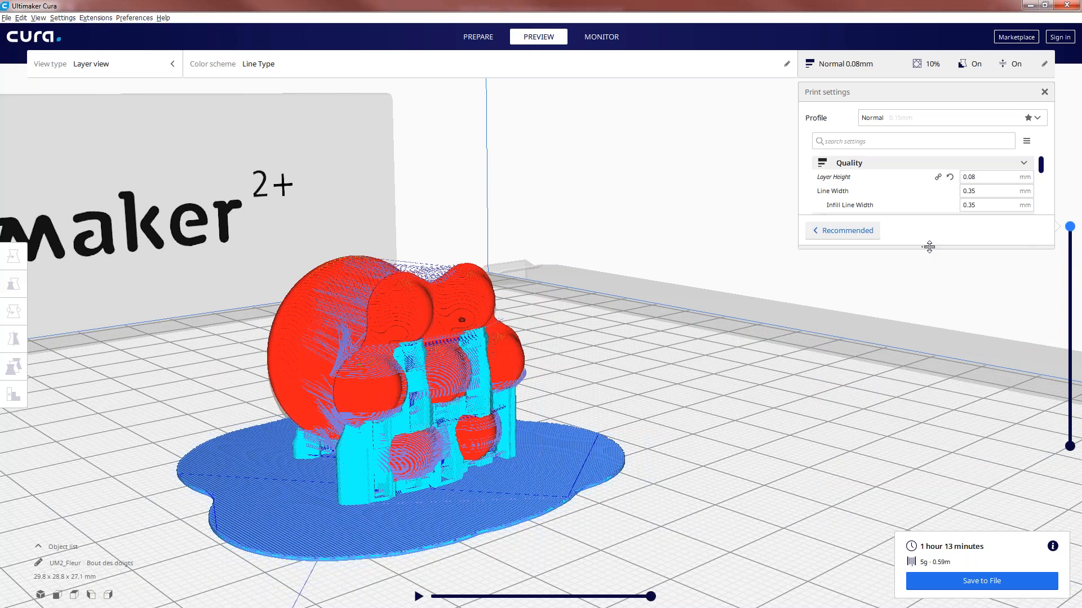
click(1039, 117)
click(994, 162)
click(1044, 92)
drag(1071, 226, 1038, 224)
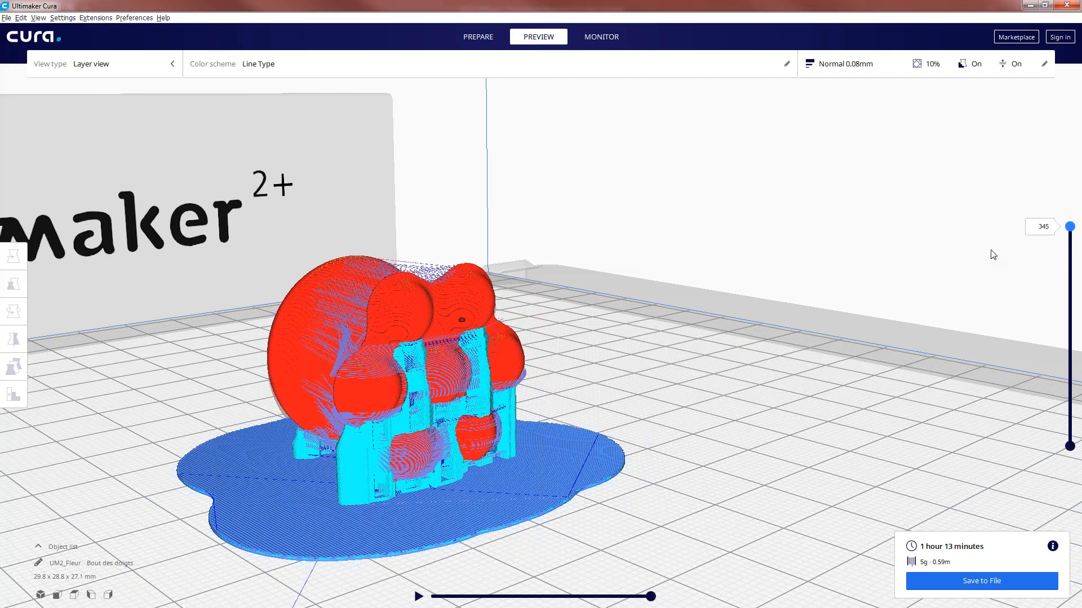
Set the layer height to 0.1 mm, re-slice the flower model and close the print settings
drag(1069, 227, 1034, 222)
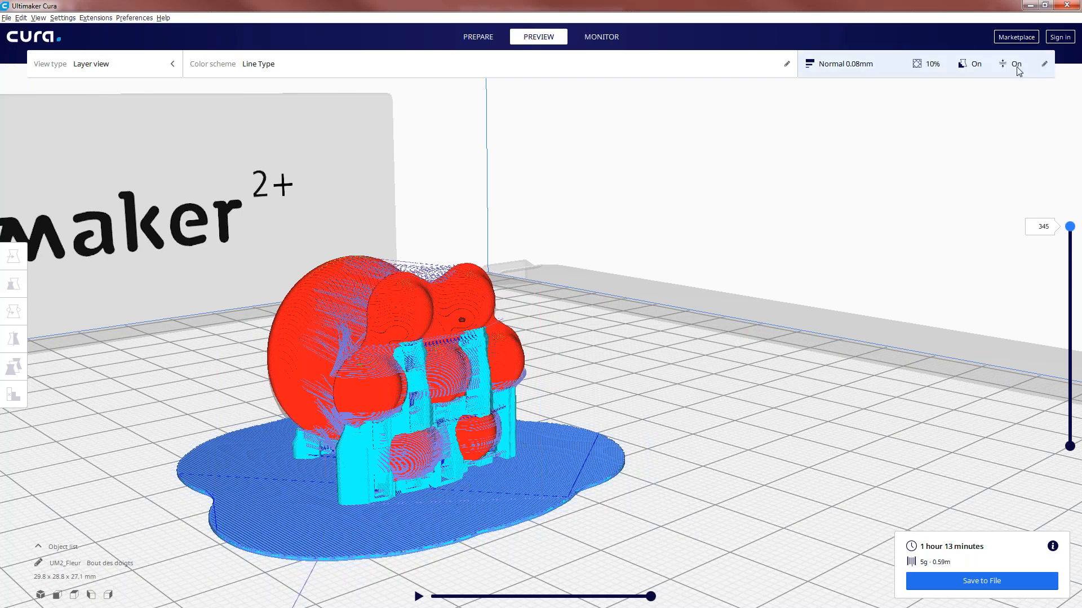
click(795, 69)
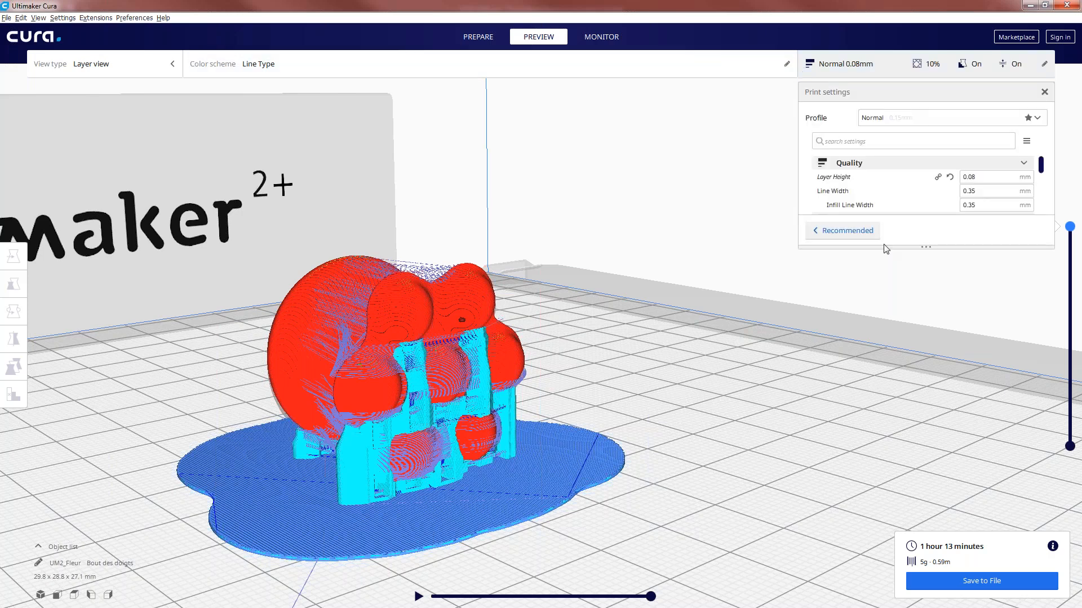
mouse_move(977, 177)
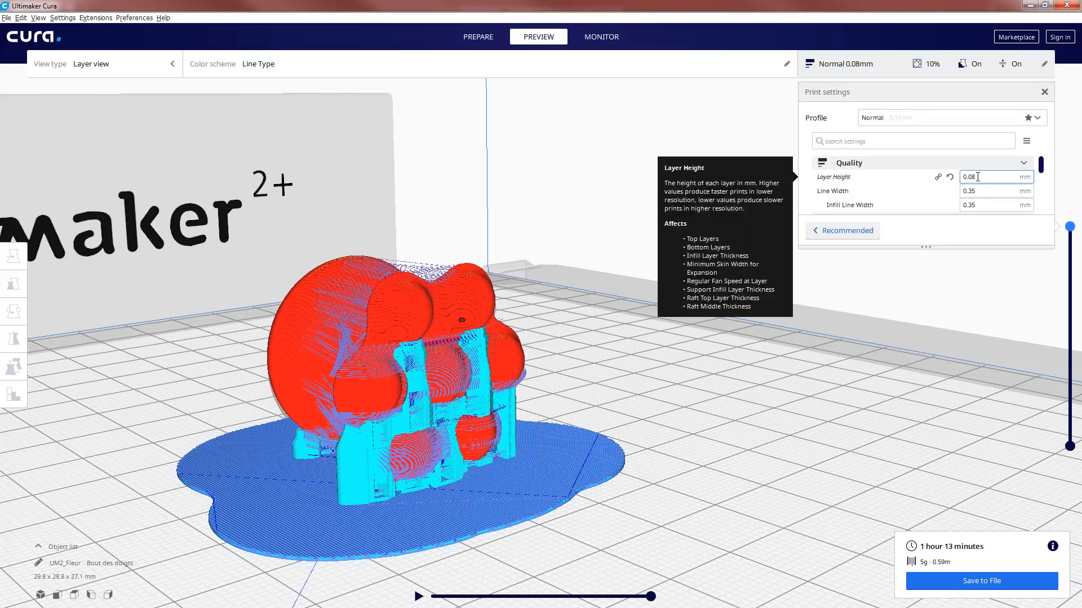
double_click(977, 177)
text(0)
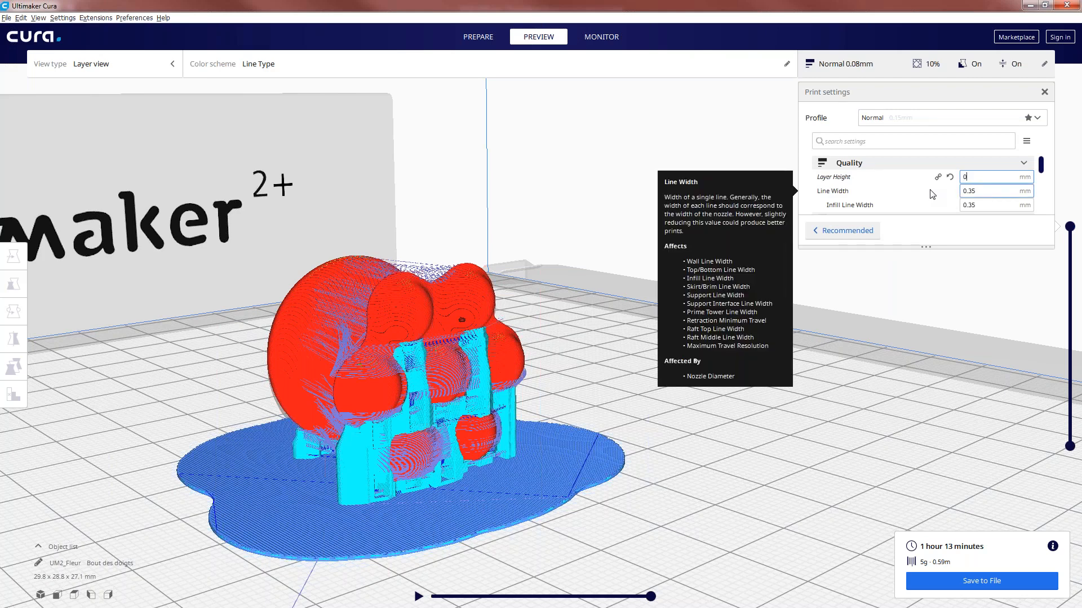
text(.1)
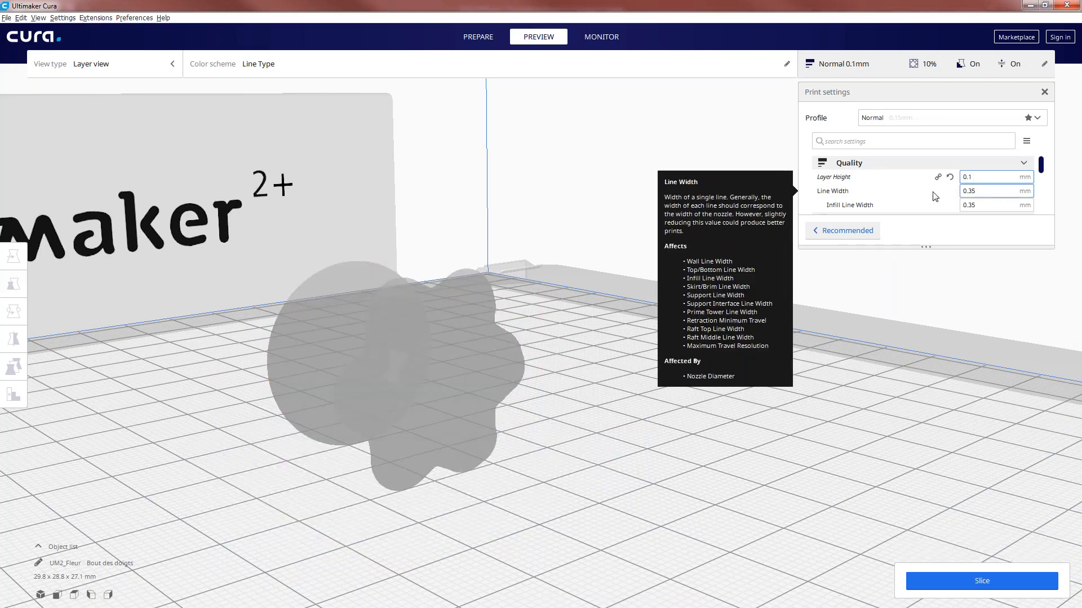
click(979, 580)
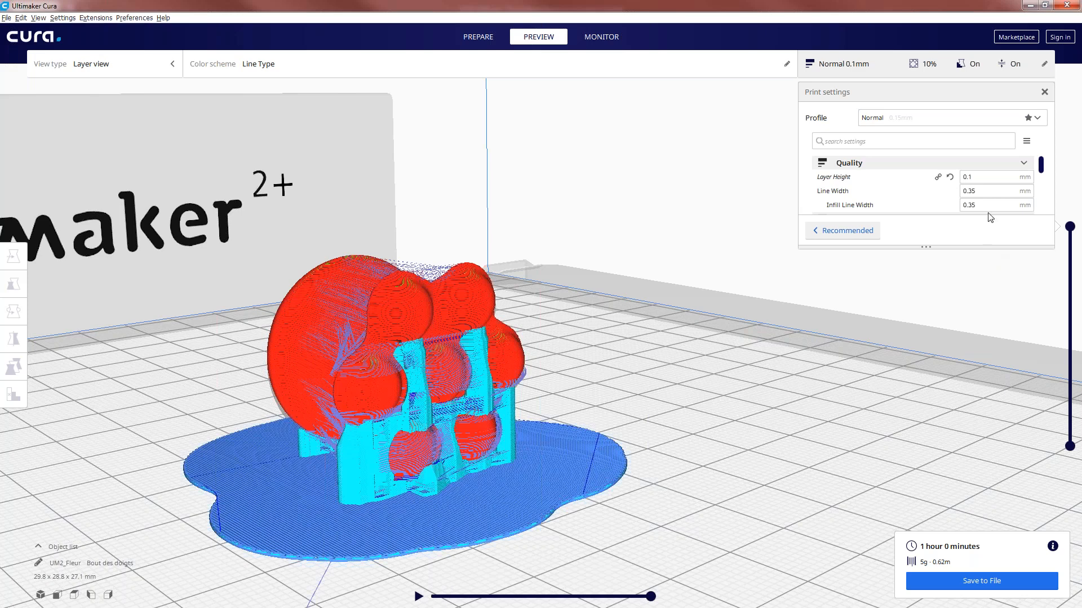
click(1044, 64)
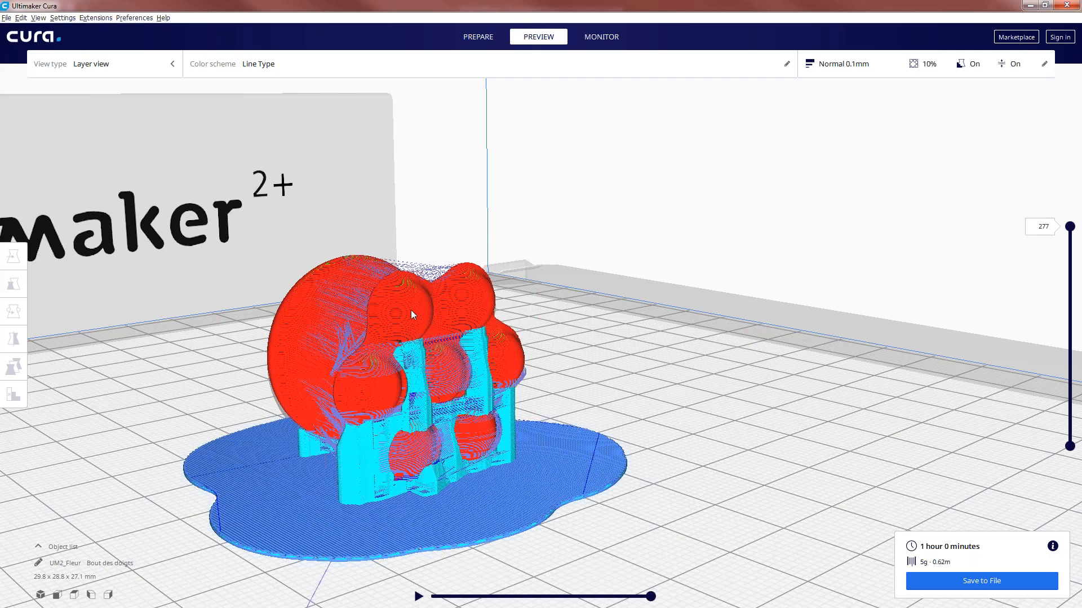
Compare the flower model's Z height in the scale settings with the layer height in the print settings
click(482, 37)
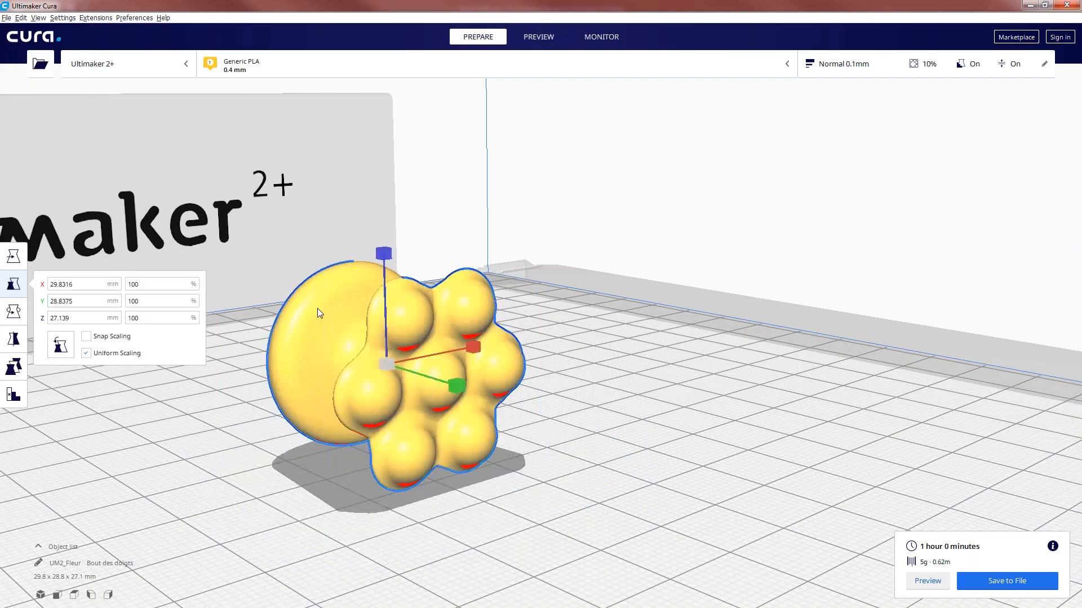
click(66, 319)
drag(74, 319, 48, 320)
click(1044, 65)
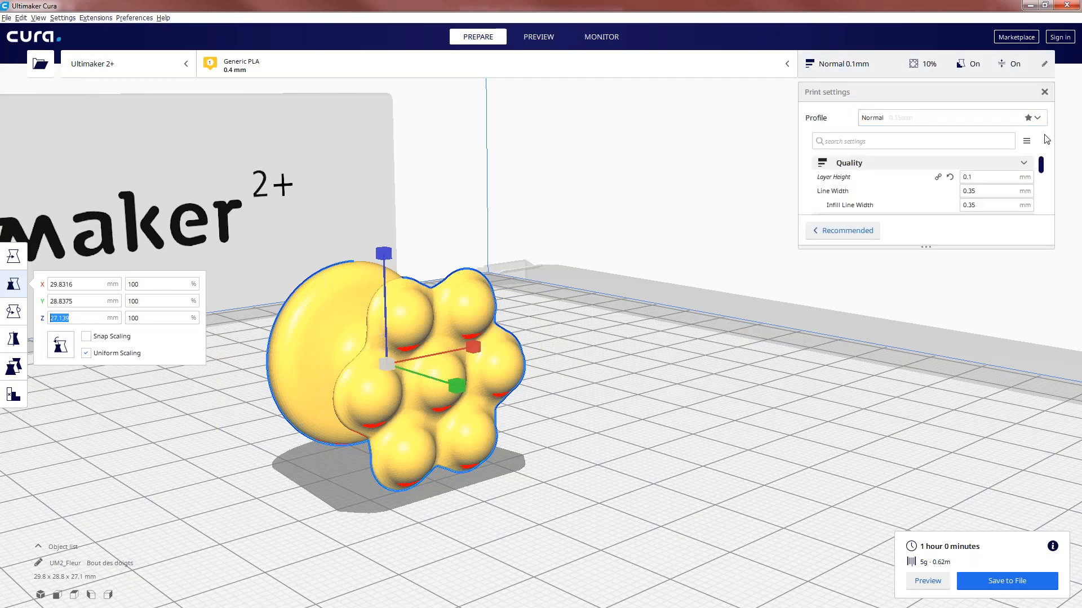
double_click(983, 178)
double_click(54, 314)
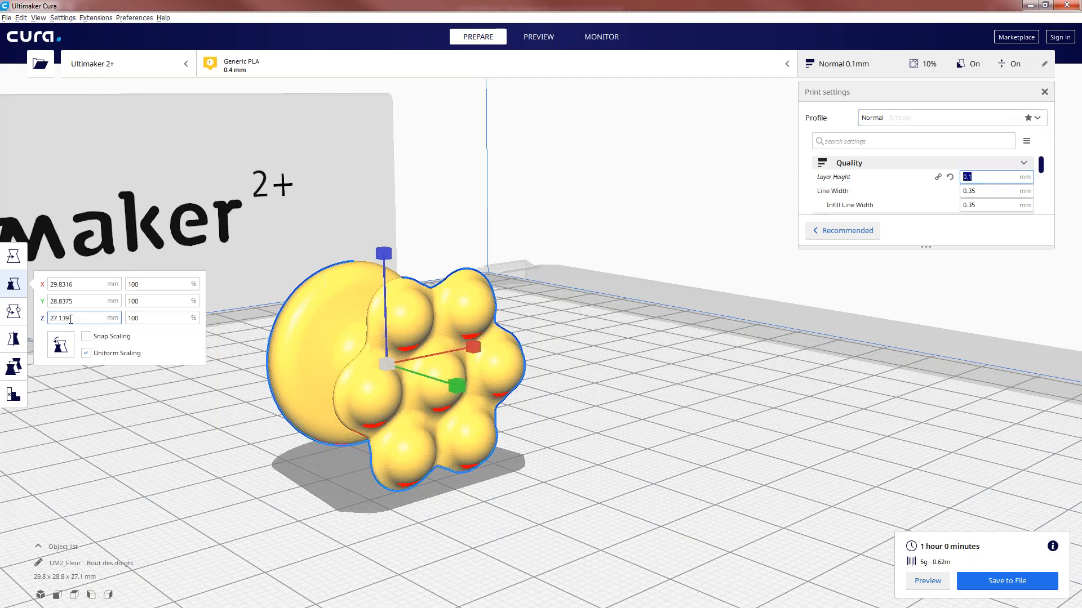
click(631, 326)
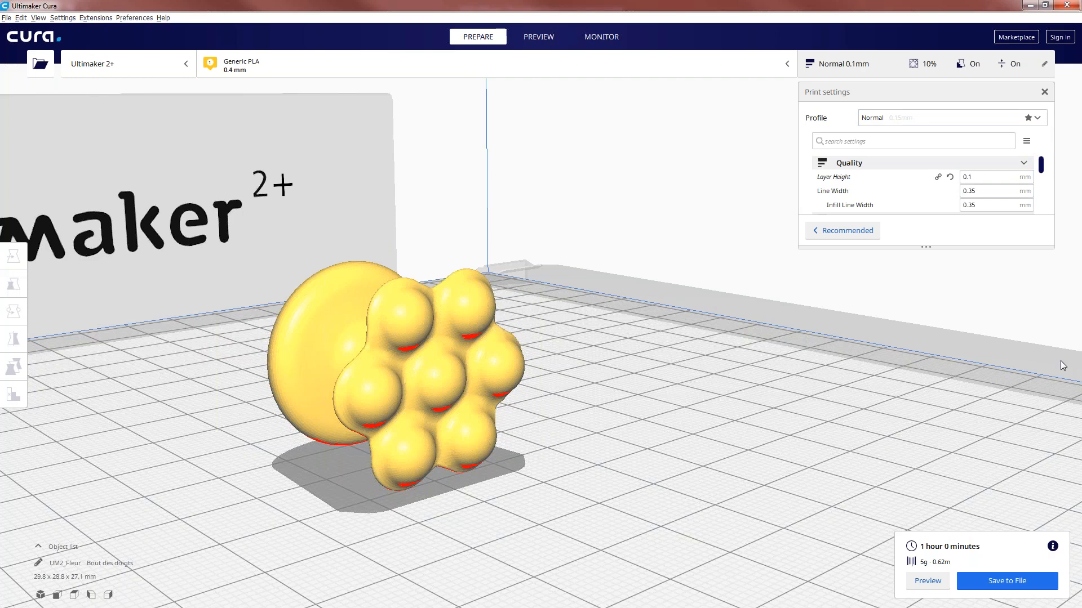
click(1045, 66)
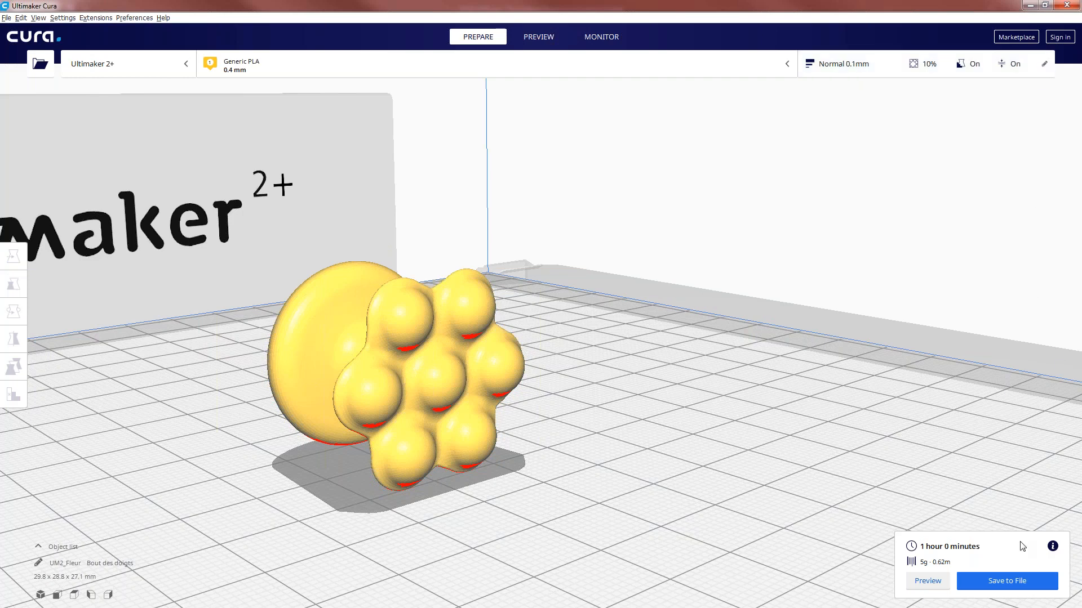
Lower the layer preview to layer 82 and run the nozzle simulation through to the end of that layer
click(537, 40)
drag(1069, 228, 1066, 374)
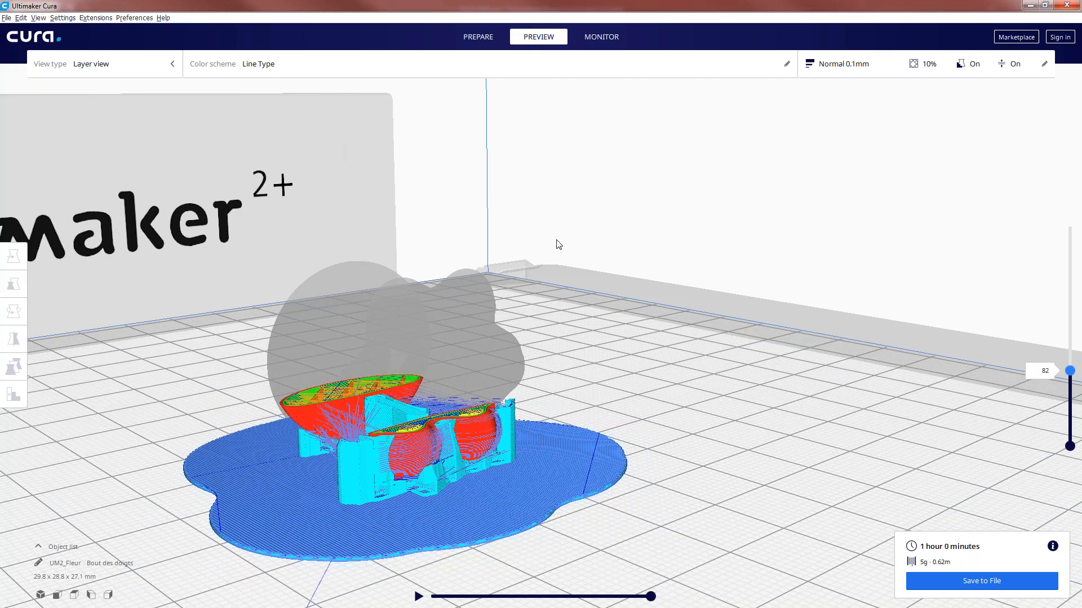
right_drag(558, 244, 416, 602)
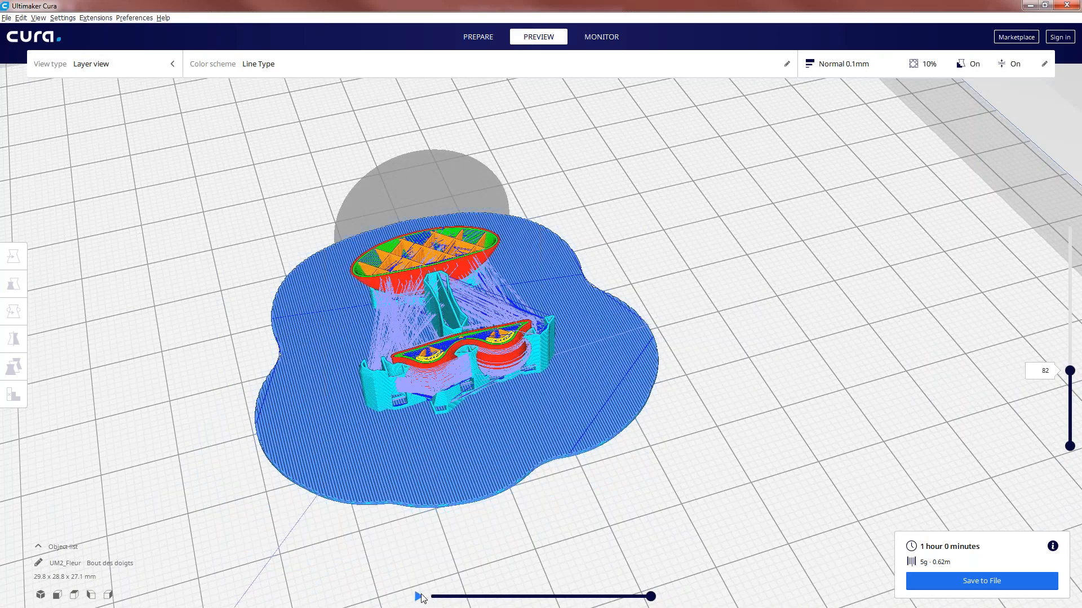
click(418, 596)
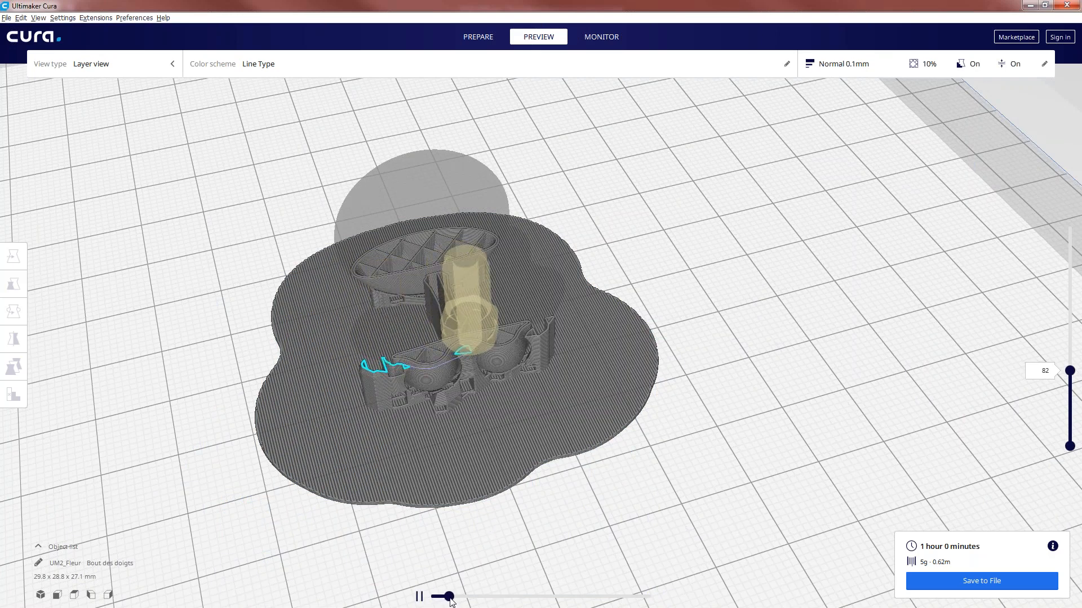
drag(451, 600, 648, 607)
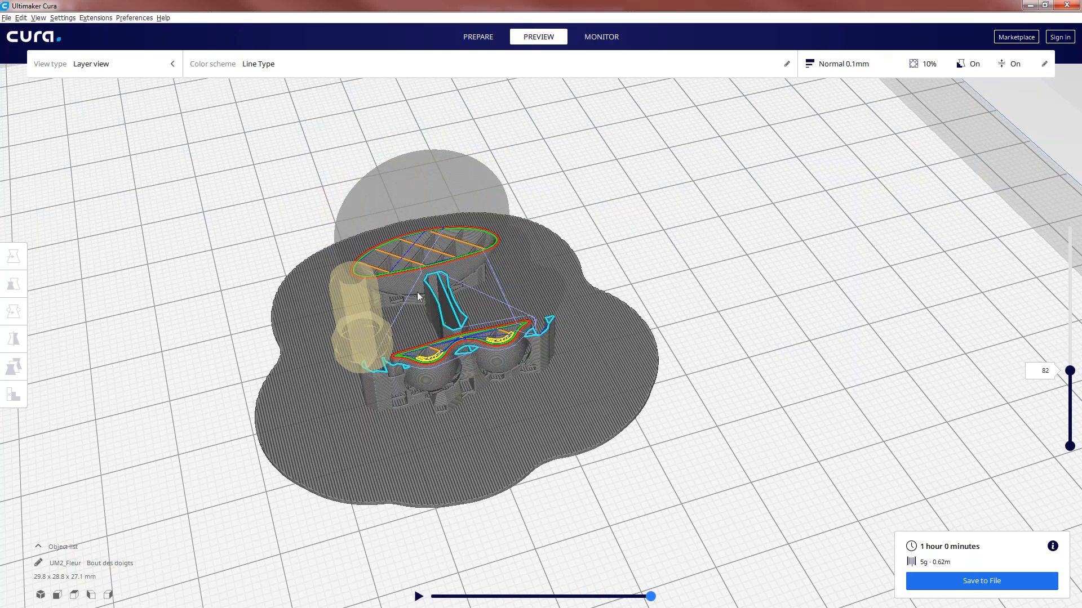
Show the Line Type color legend and examine layer 82's shell, infill, helpers and travels from above
click(137, 67)
click(218, 65)
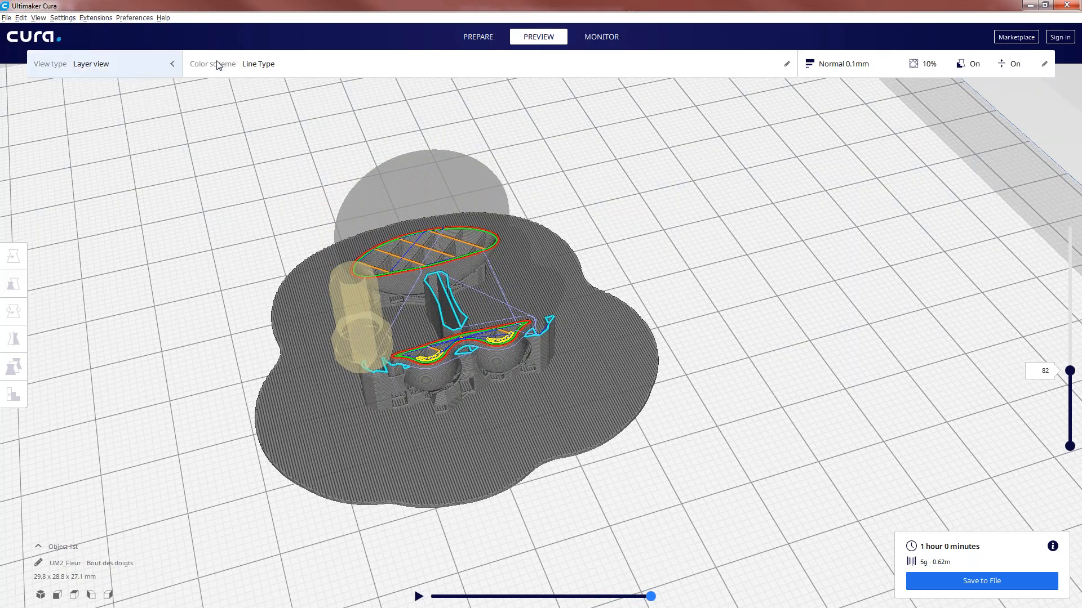
click(222, 66)
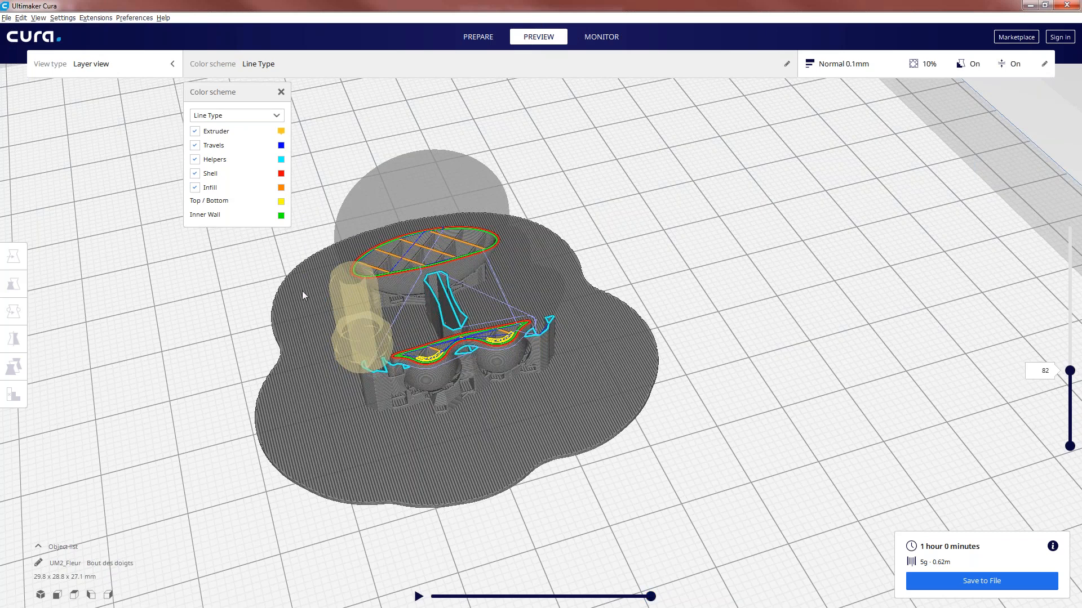
right_drag(302, 291, 394, 310)
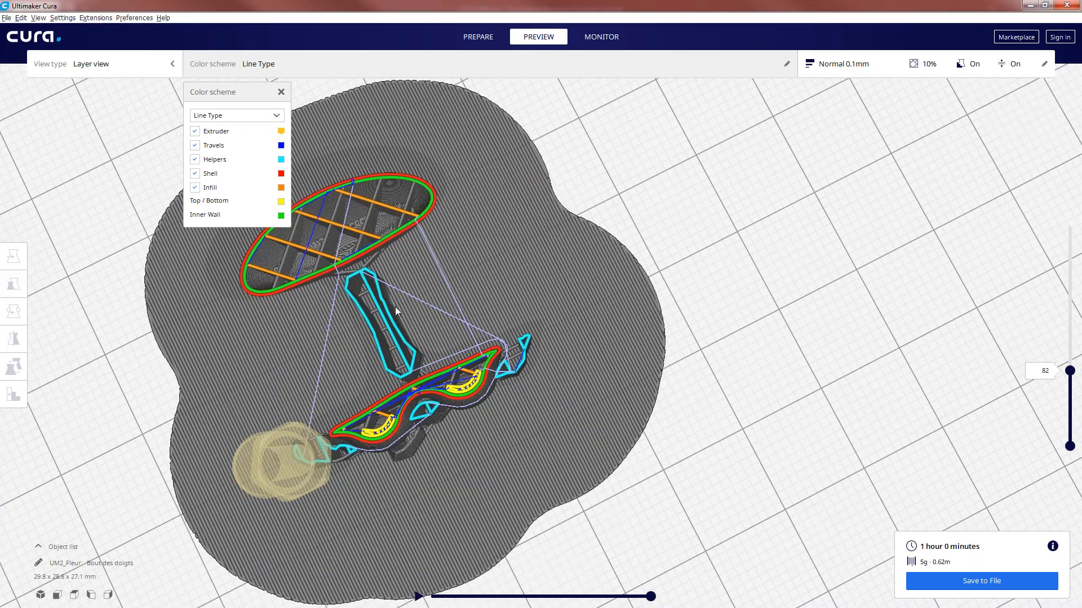
middle_drag(395, 307, 434, 307)
scroll(444, 353, up, 1)
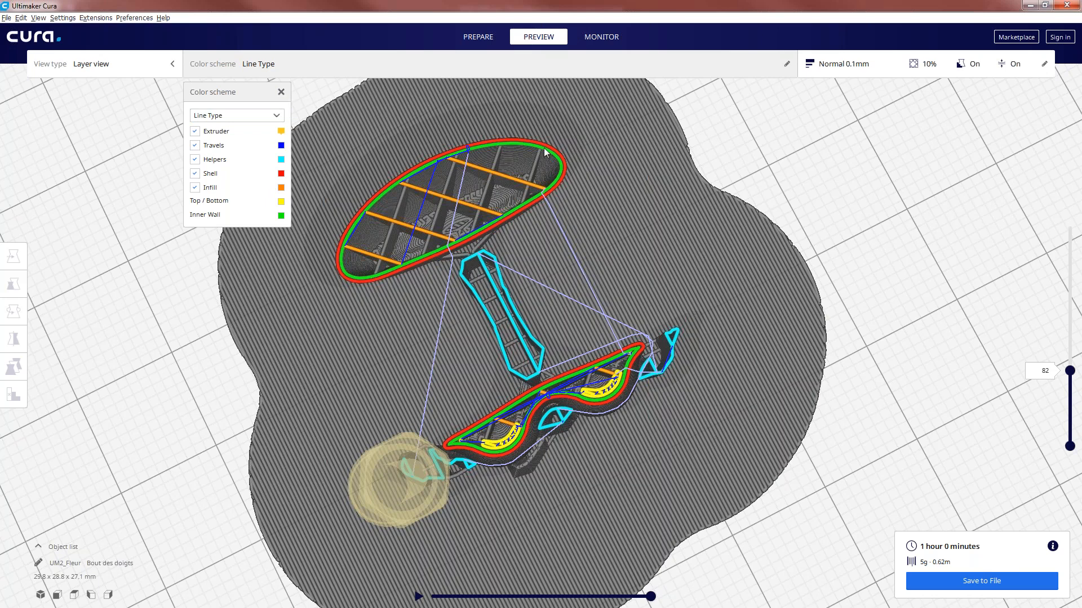
Compare the solid flower model in the prepare stage with its partially printed layer 82 preview
click(473, 33)
scroll(567, 305, up, 3)
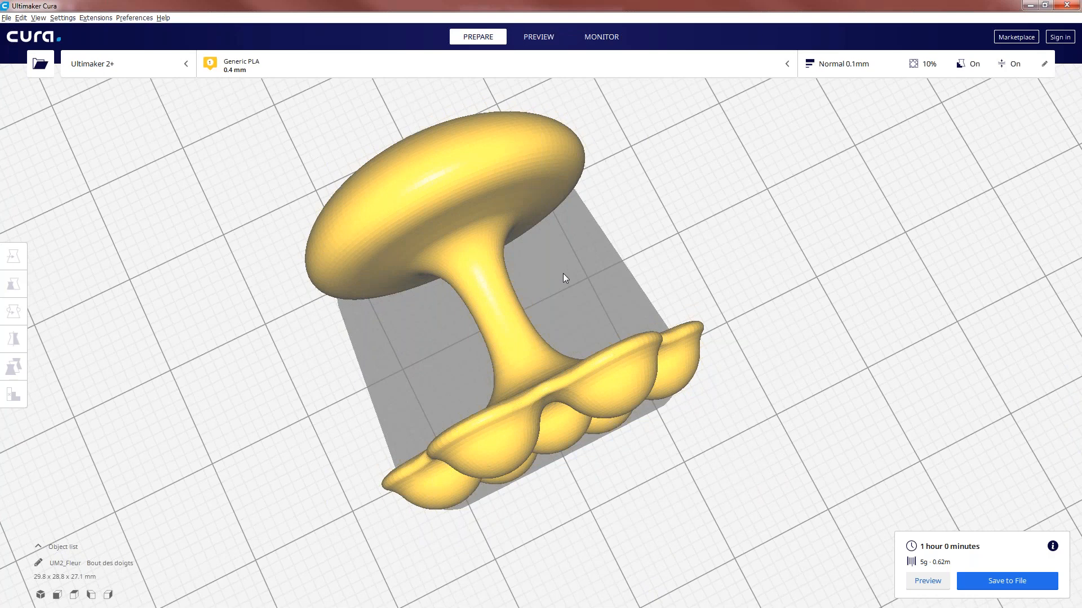
click(539, 37)
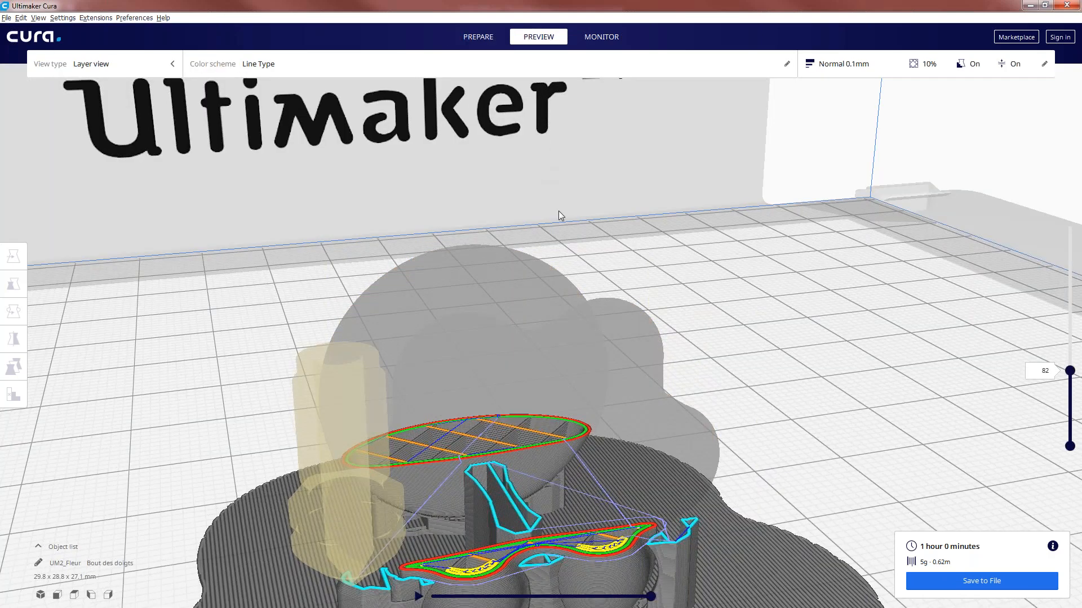
scroll(559, 212, down, 3)
scroll(590, 381, down, 3)
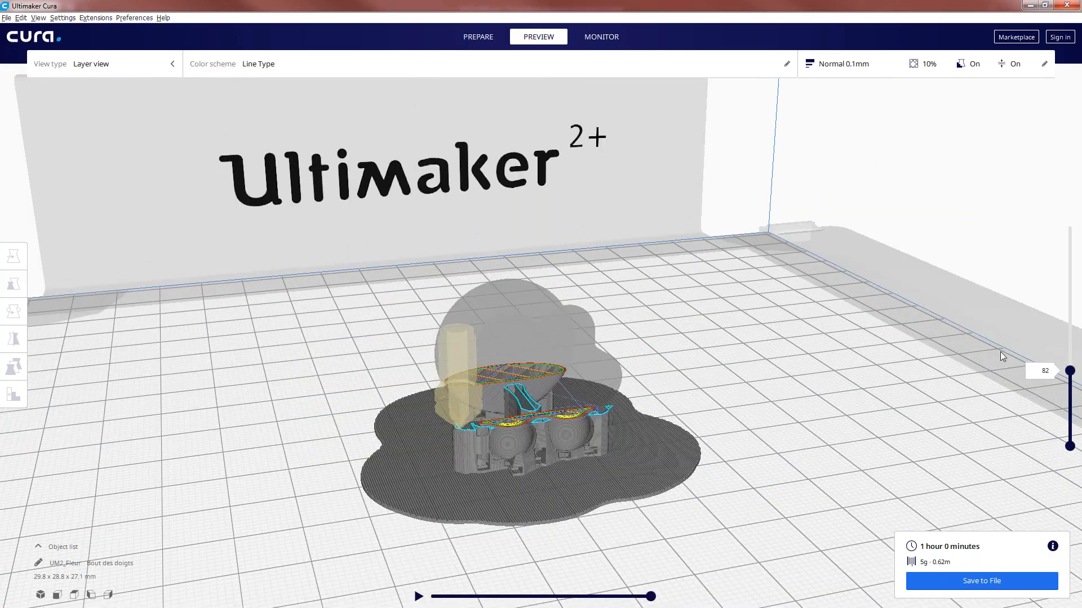
Inspect the raft at layers 2 and 3, and restore the preview to layer 277
drag(1069, 372, 1068, 435)
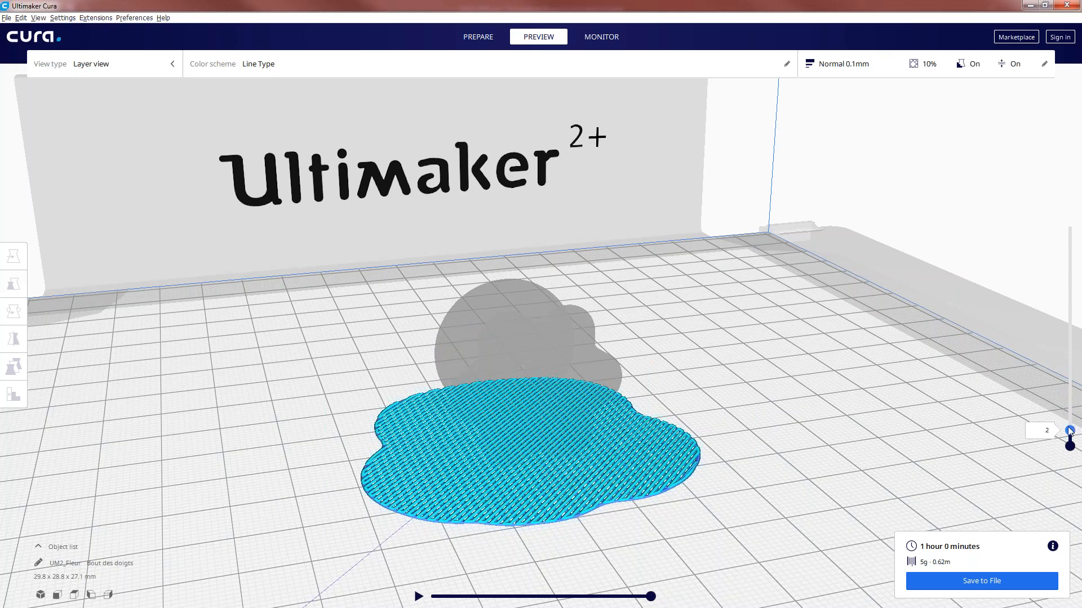
drag(1068, 430, 1067, 425)
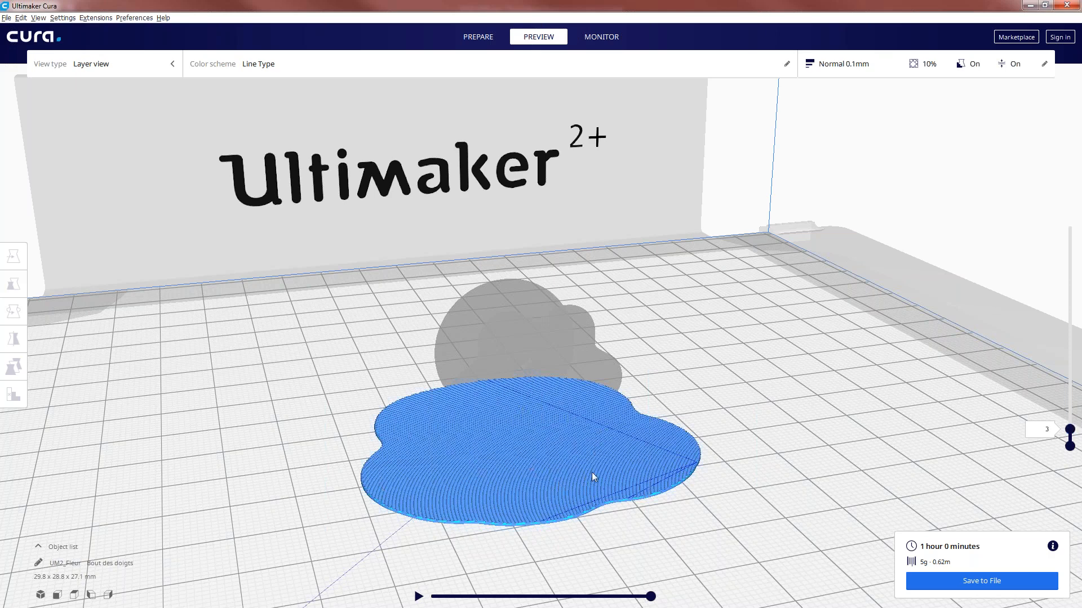
right_drag(591, 472, 593, 494)
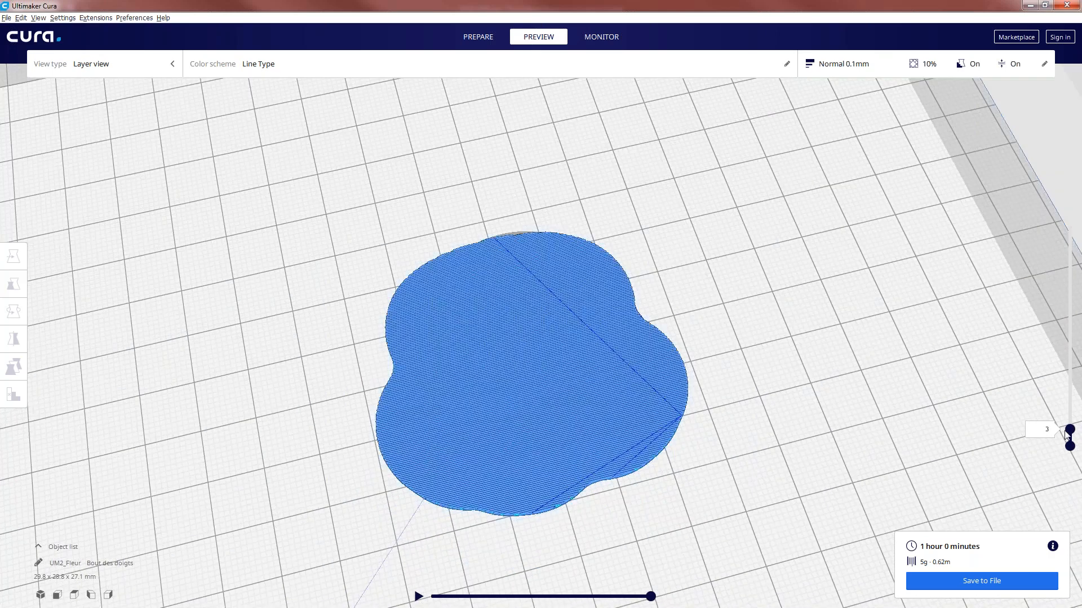
drag(1068, 429, 1057, 226)
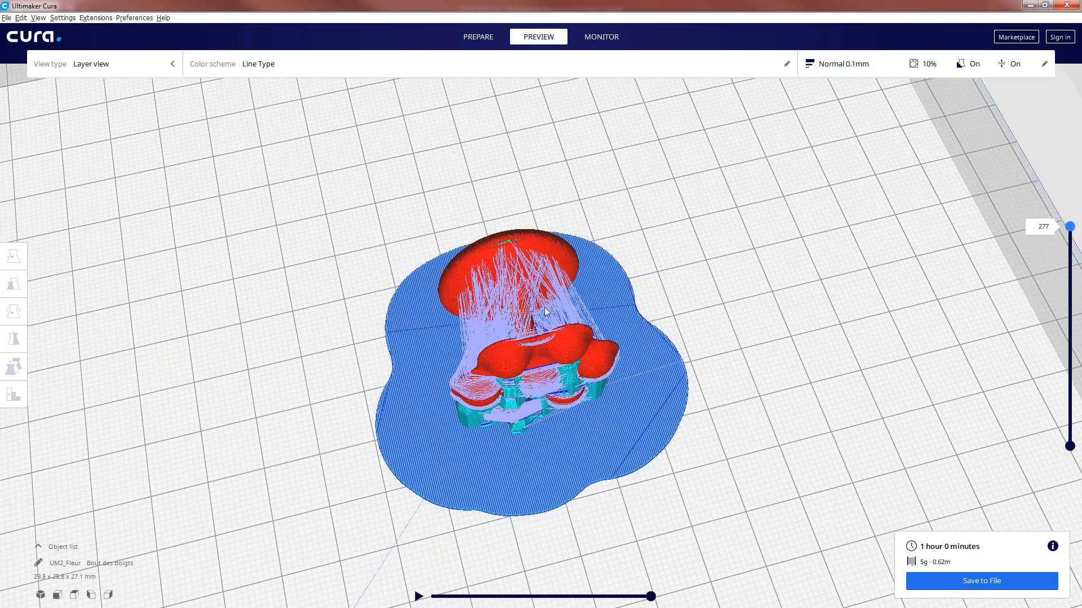
Examine the complete sliced model from the side, up close on the travel lines between its two ends
right_drag(546, 311, 417, 387)
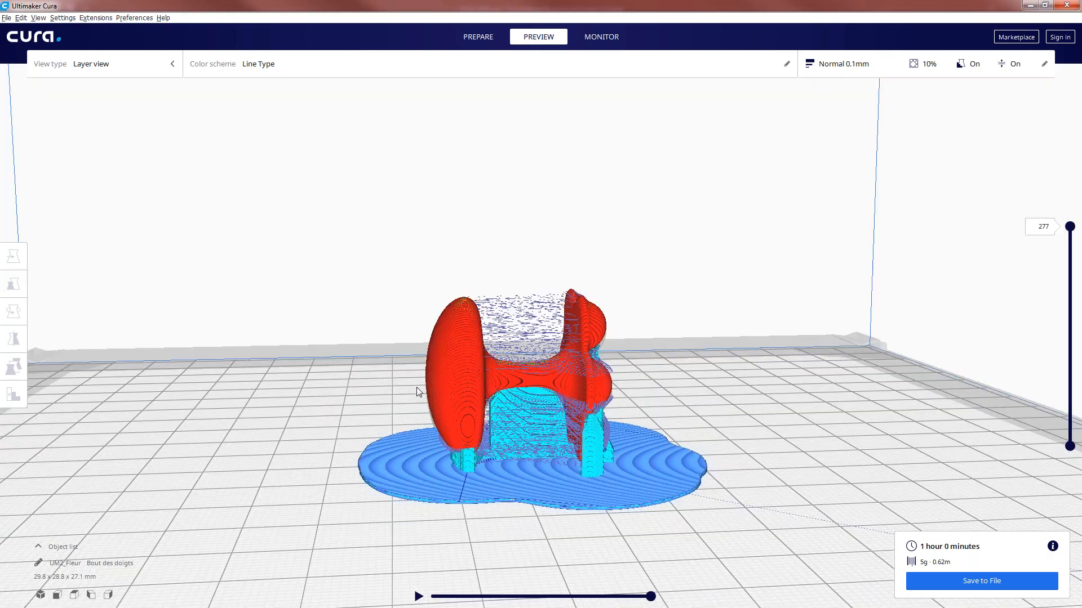
scroll(417, 388, up, 5)
scroll(324, 349, up, 3)
click(323, 349)
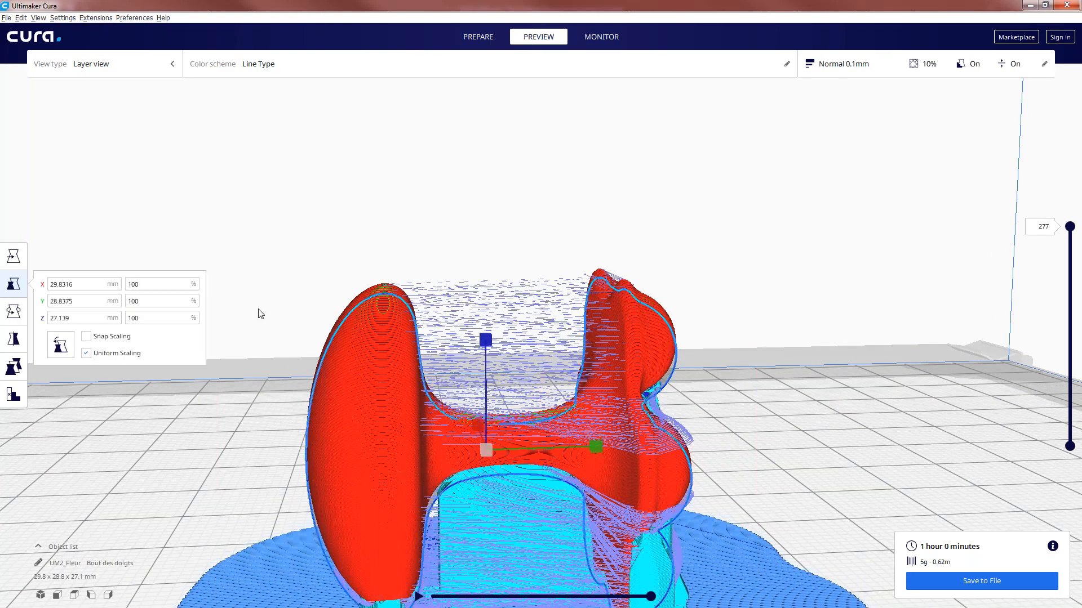
click(309, 367)
scroll(316, 378, up, 2)
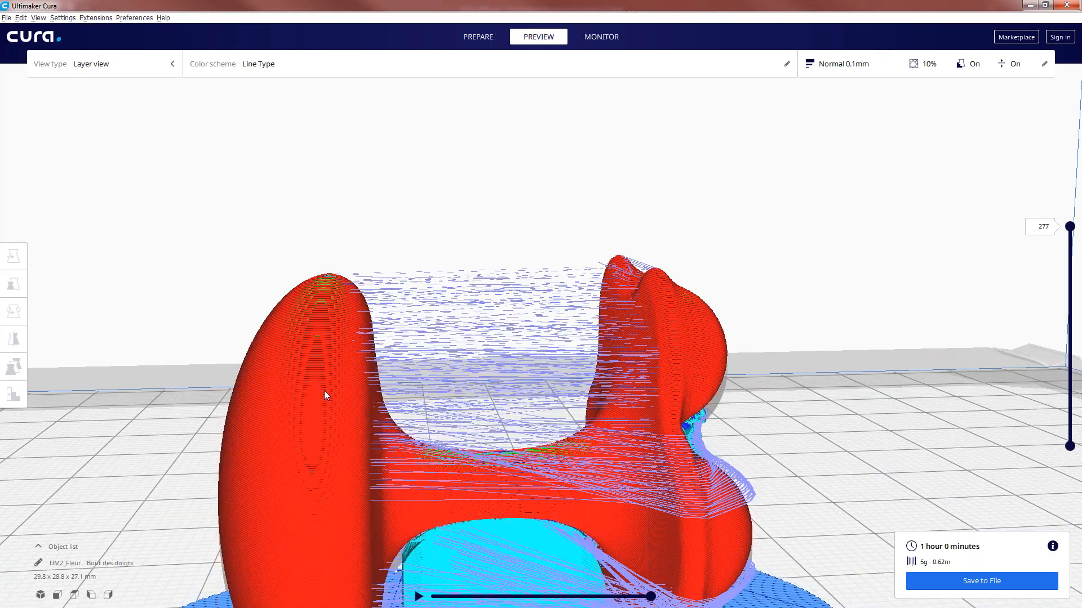
scroll(323, 390, up, 2)
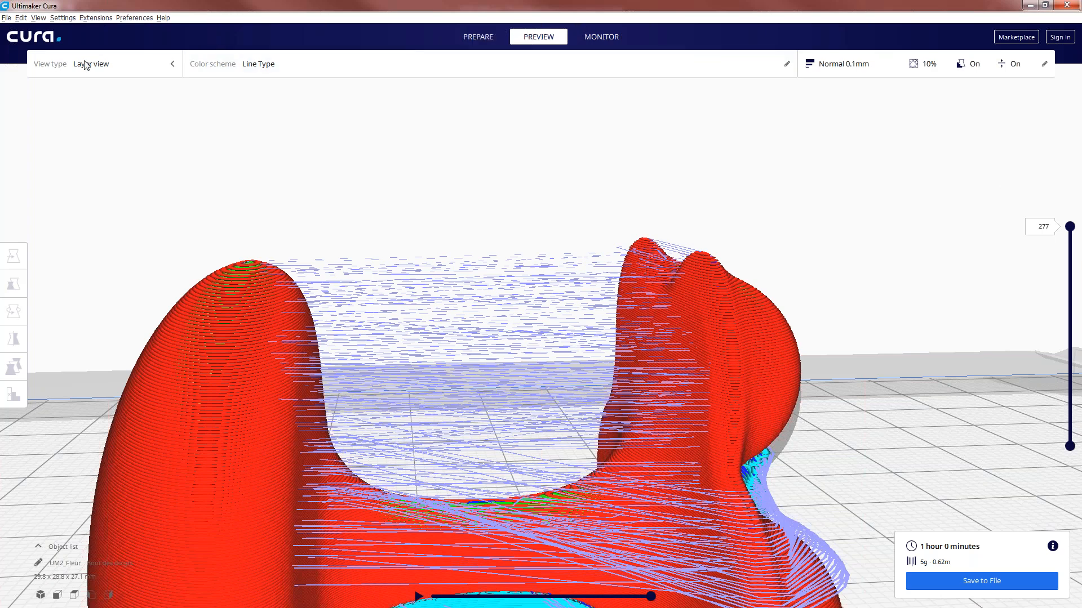
Show the monitor stage briefly and return to the sliced model's layer preview
click(621, 35)
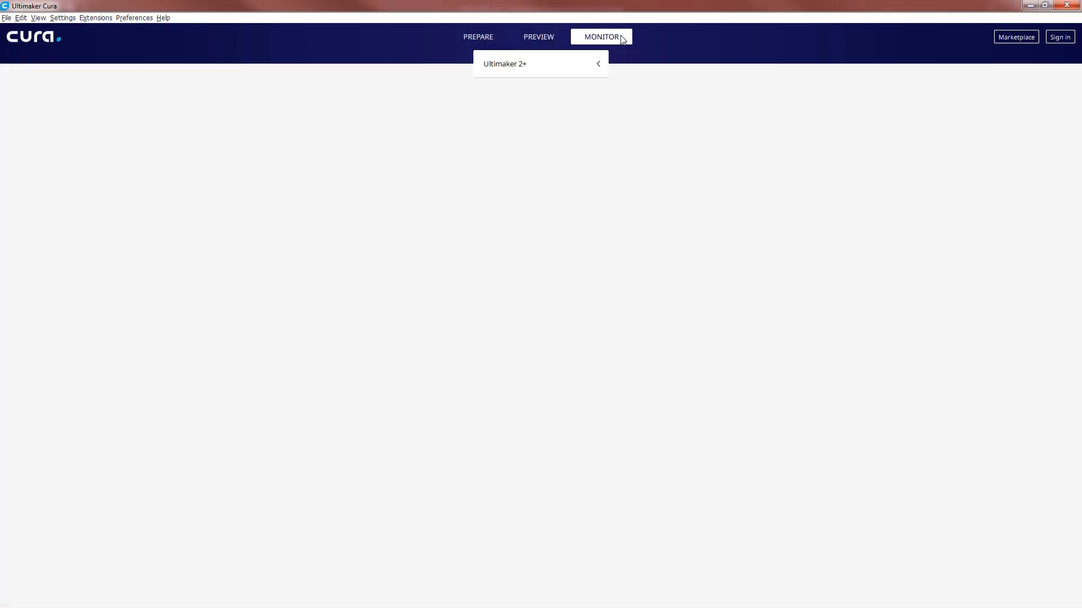
click(535, 36)
Save the sliced flower as G-code file "UM2_Fleur - Bout des doigts" in the Desktop's online_webinar folder, after reviewing the available file formats
click(913, 582)
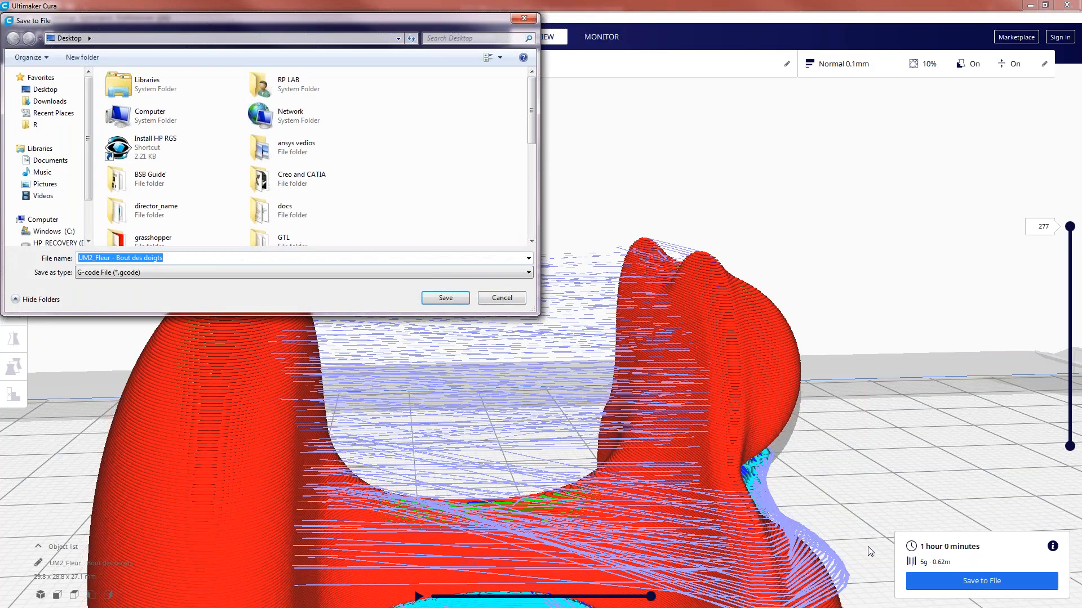
click(144, 272)
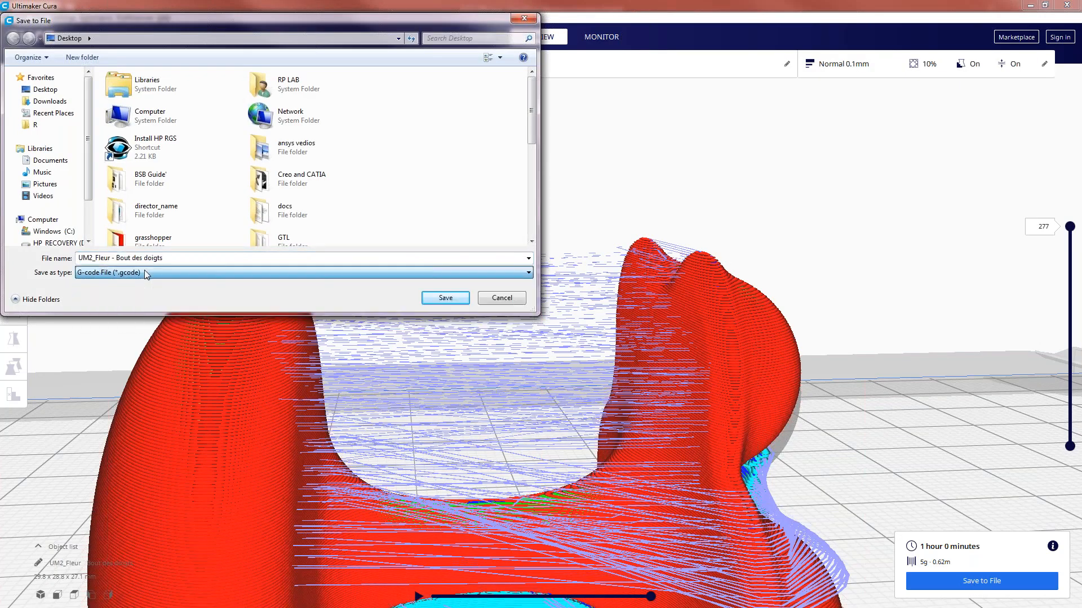
click(145, 273)
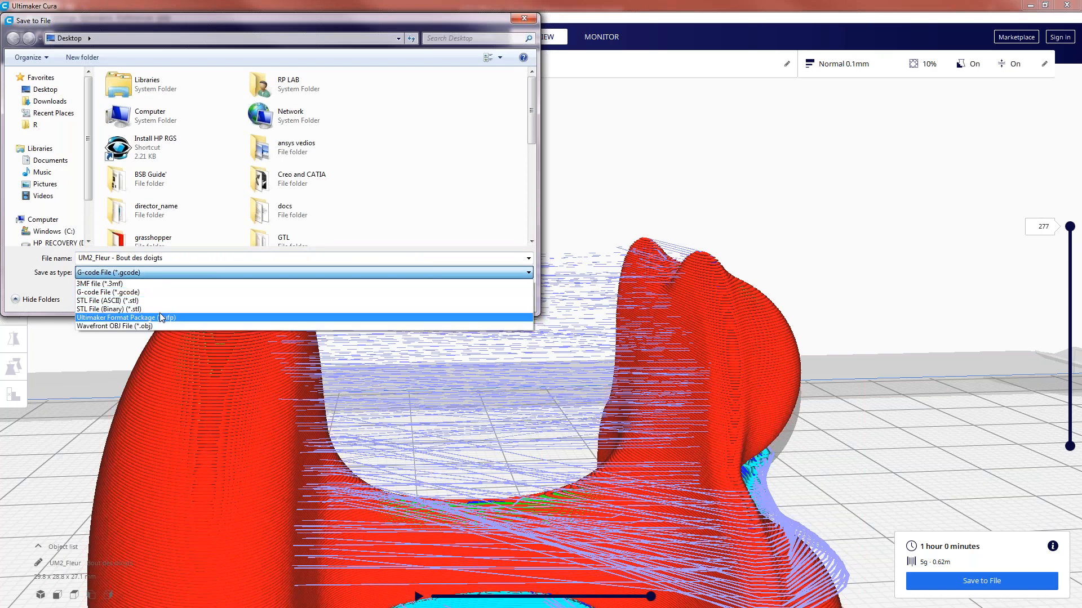
click(144, 272)
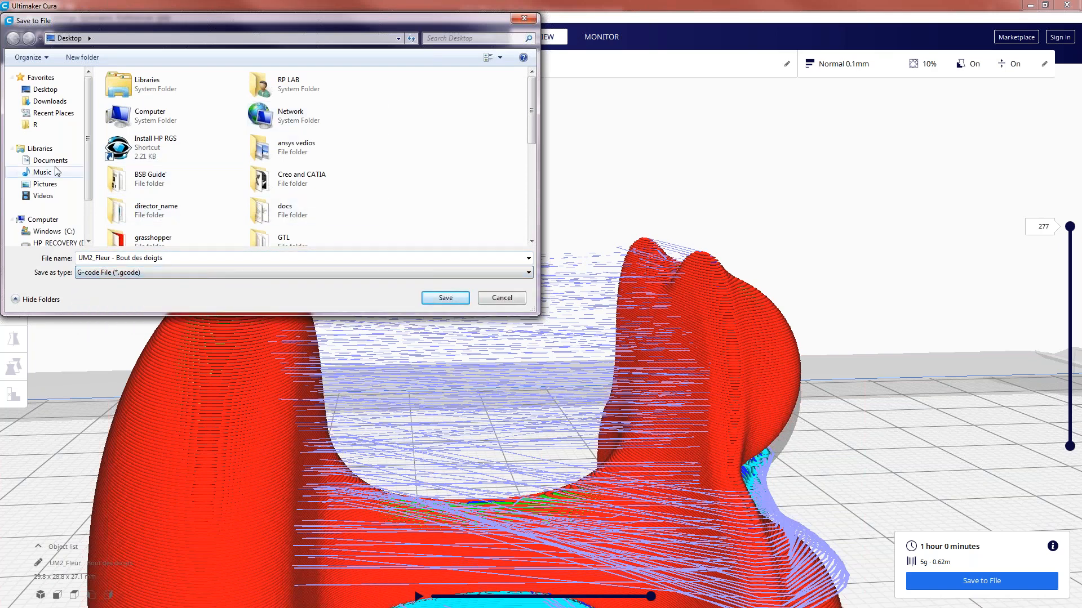
click(303, 183)
key(o)
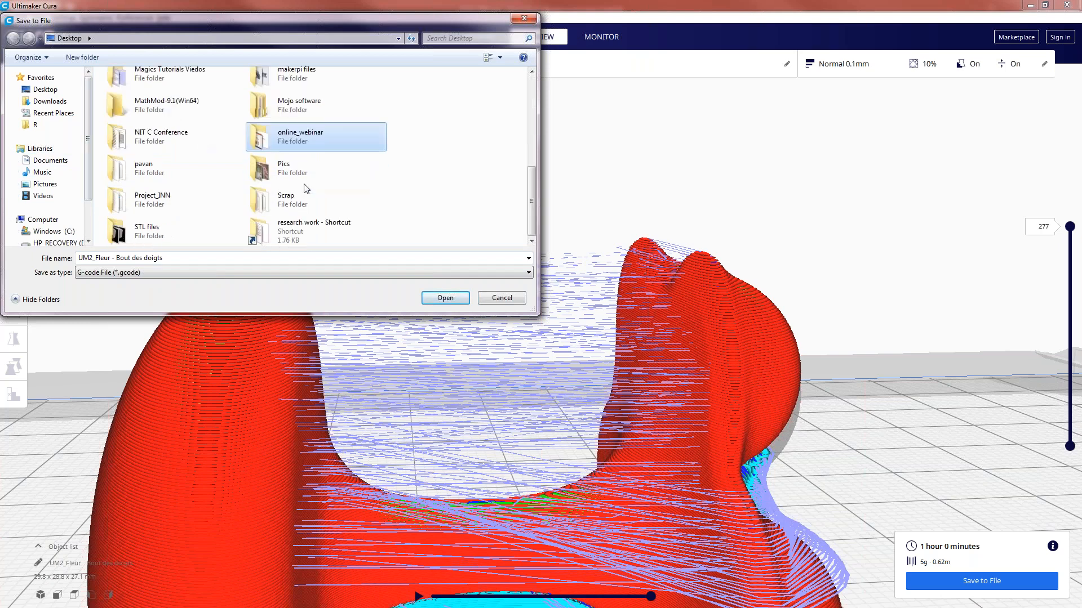
double_click(305, 141)
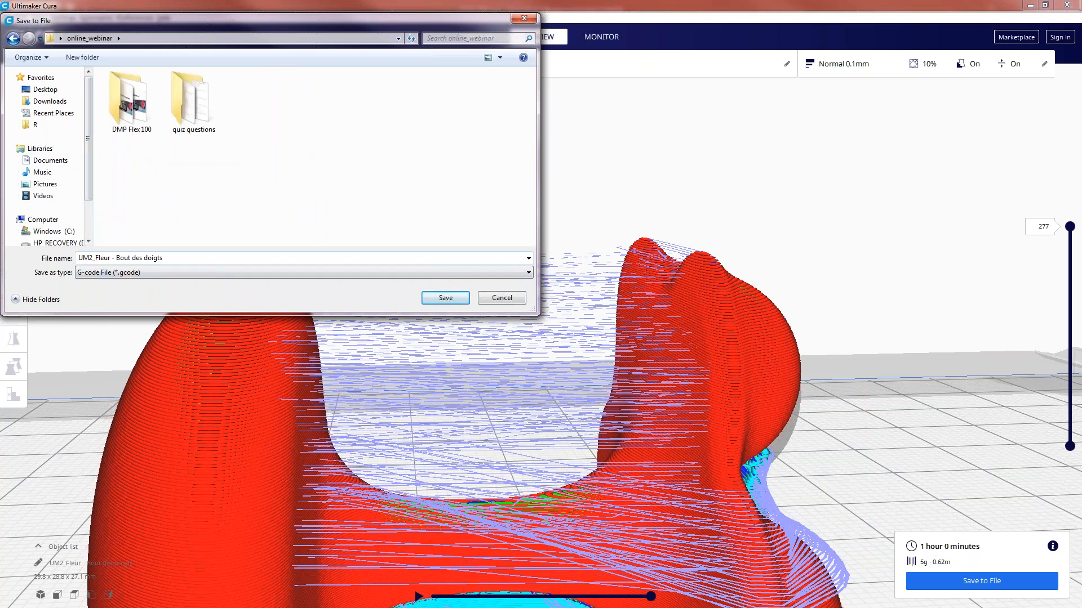
click(437, 296)
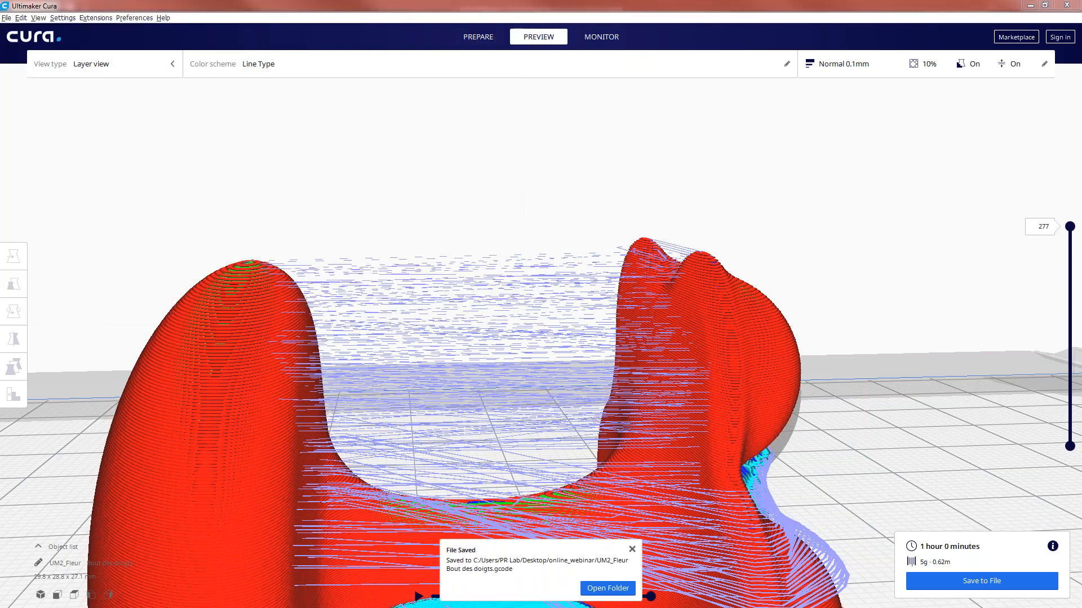
Find the saved UM2_Fleur G-code file in the online_webinar folder and open it in Notepad++
drag(0, 8, 915, 42)
click(1010, 41)
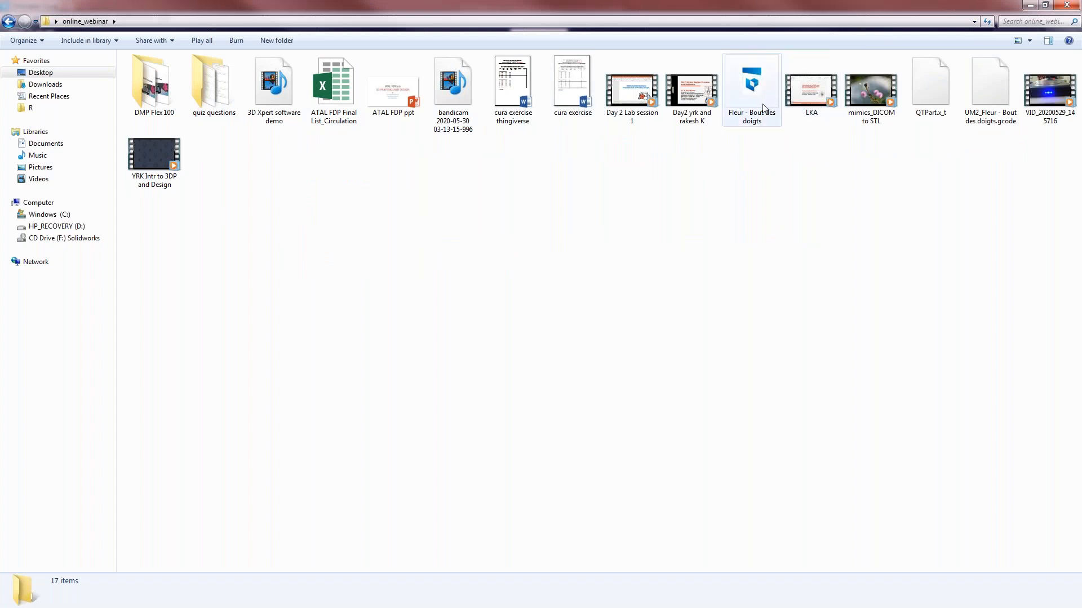
click(992, 96)
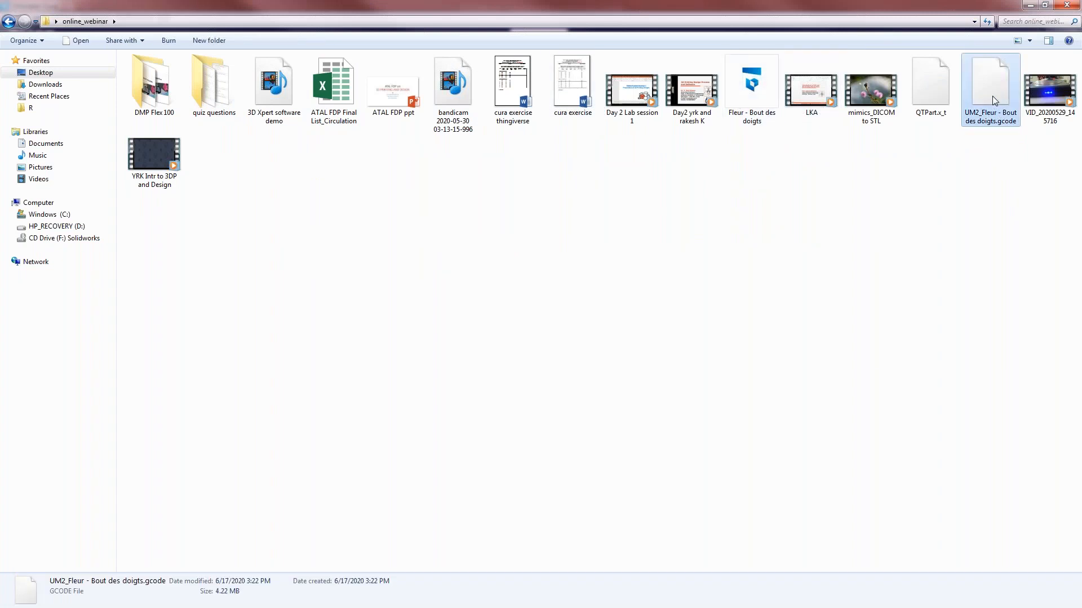
right_click(992, 95)
click(910, 128)
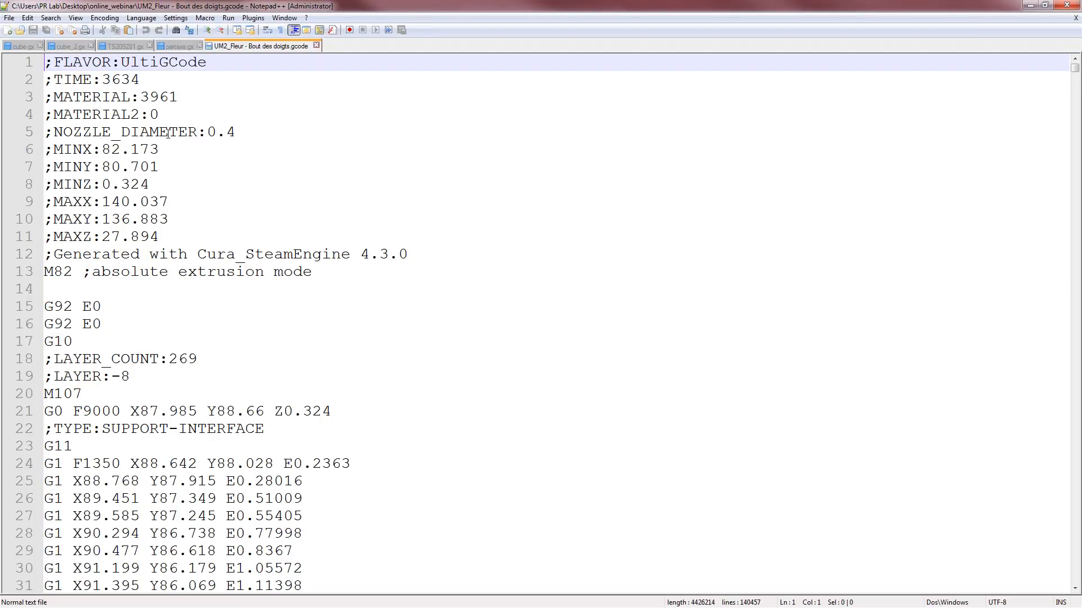
Enlarge the G-code text and examine the file header and the first coordinate moves
click(339, 149)
ctrl+scroll(331, 214, up, 4)
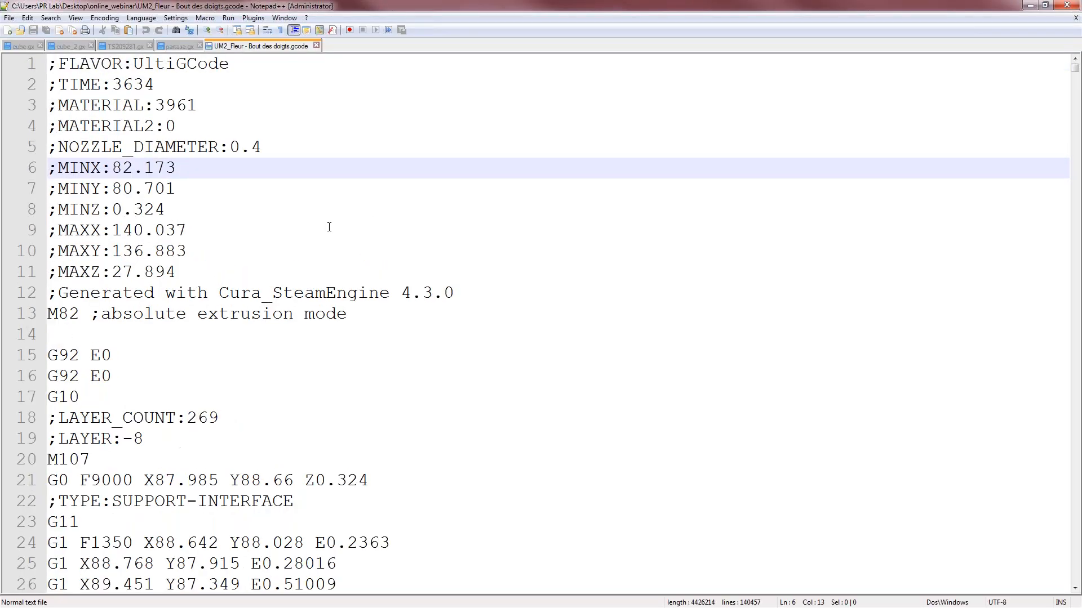
ctrl+scroll(331, 225, down, 2)
scroll(329, 227, down, 1)
scroll(304, 246, up, 1)
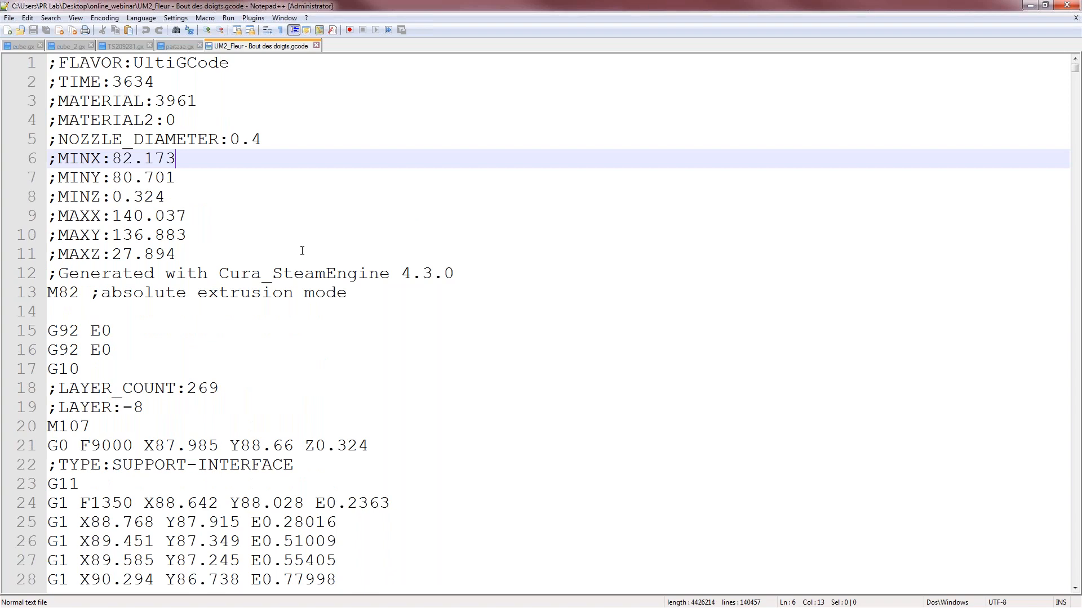
scroll(303, 254, down, 7)
scroll(303, 254, down, 20)
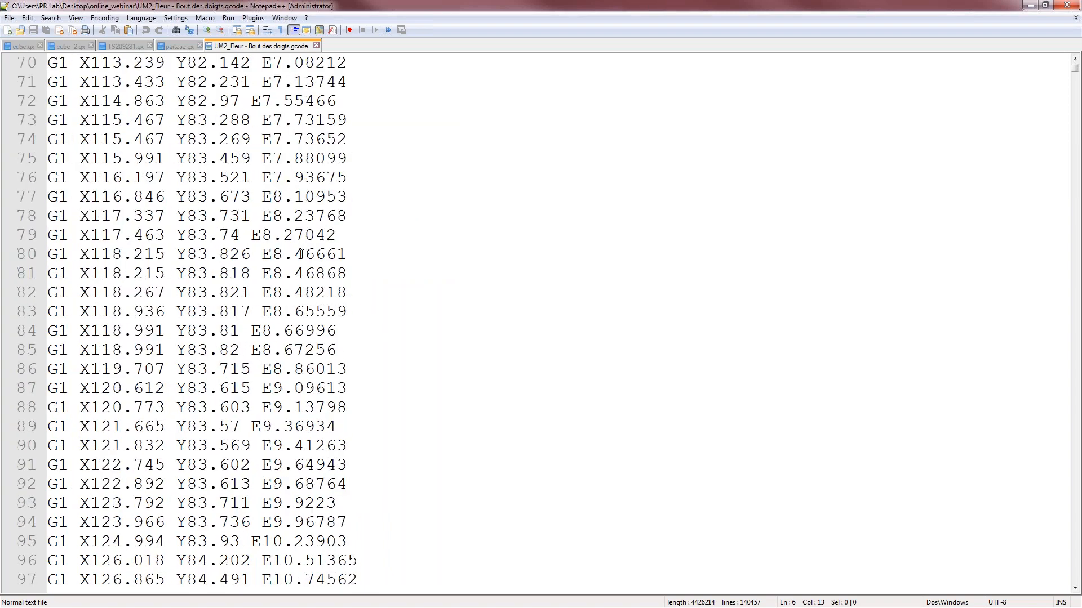
scroll(302, 253, down, 9)
scroll(303, 253, up, 20)
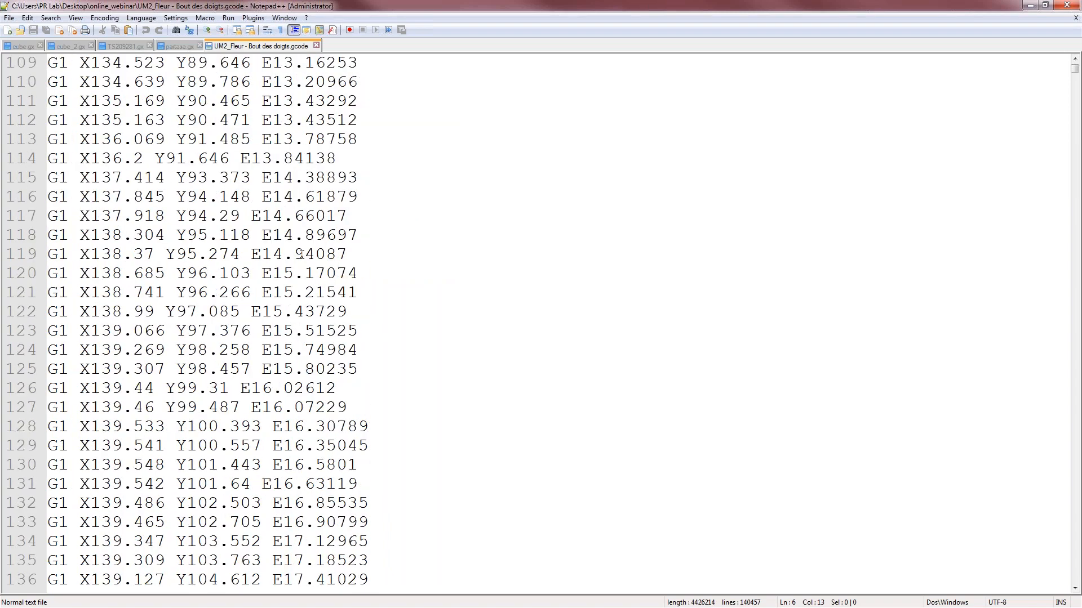
scroll(302, 254, up, 15)
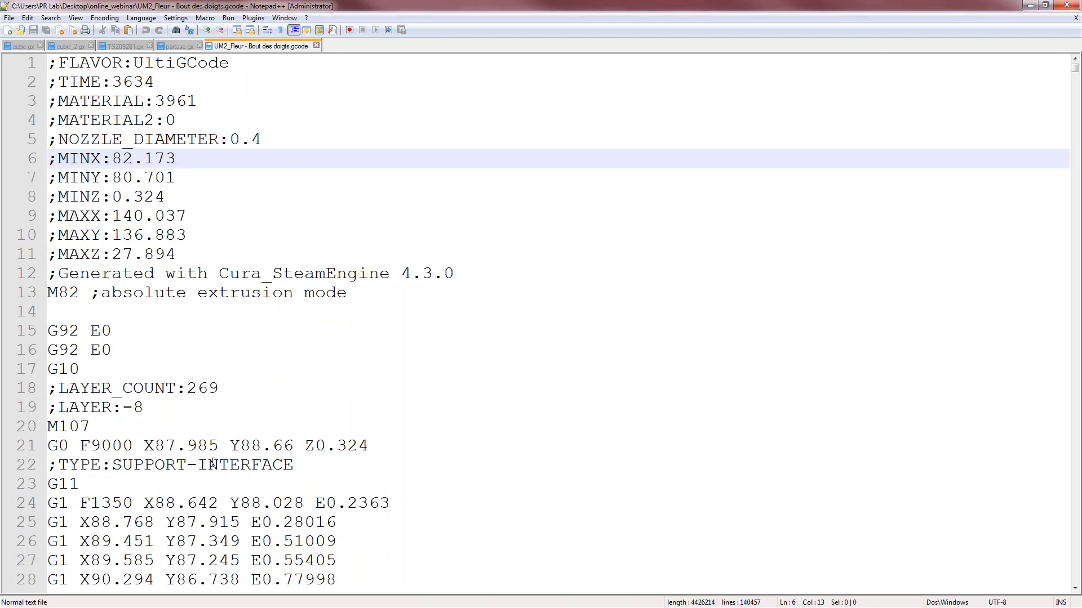
Examine the support-interface moves and their X, Y and E values further down, returning to the header lines
scroll(203, 280, down, 4)
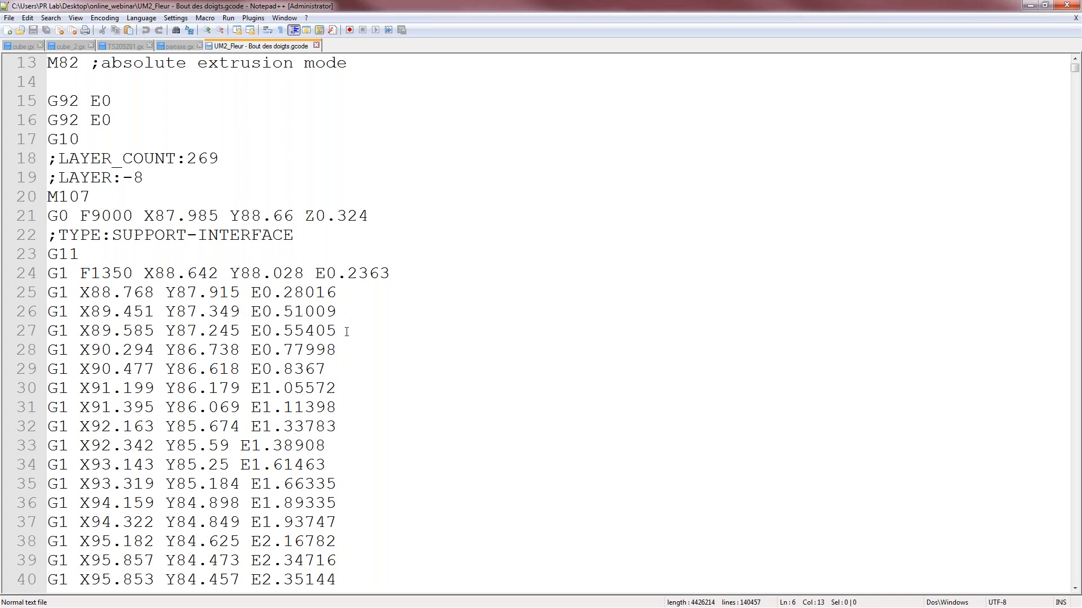
click(369, 329)
scroll(367, 358, up, 1)
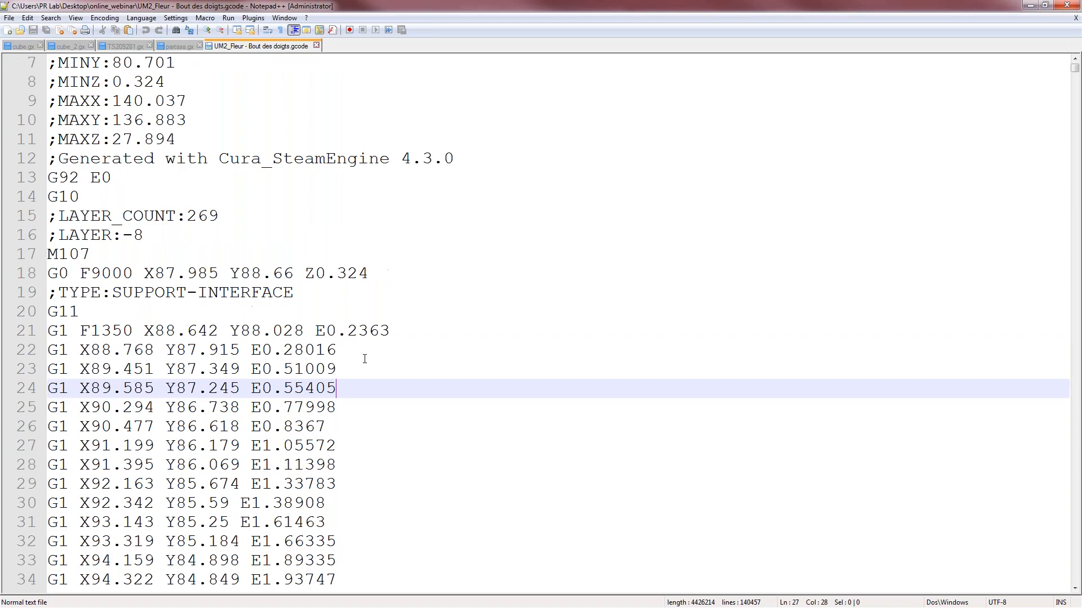
scroll(367, 389, down, 8)
scroll(367, 390, down, 20)
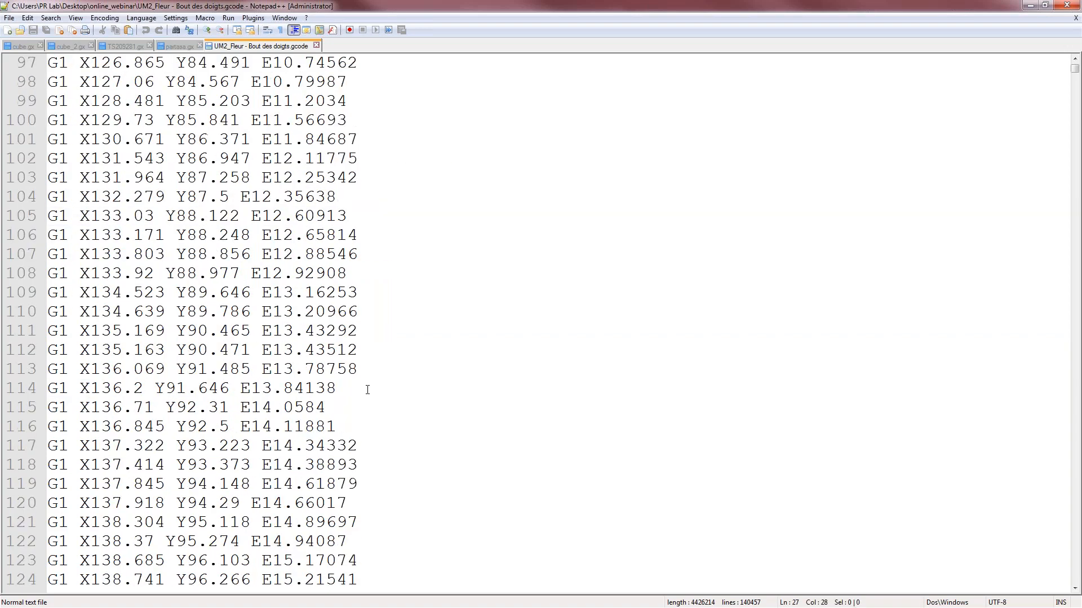
scroll(367, 390, down, 20)
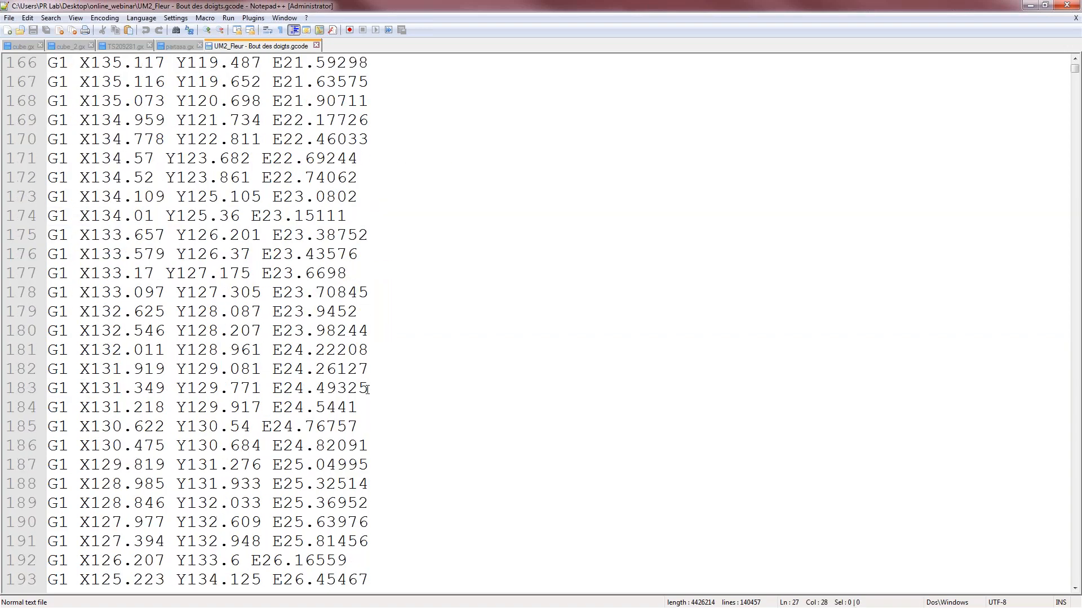
scroll(367, 389, up, 20)
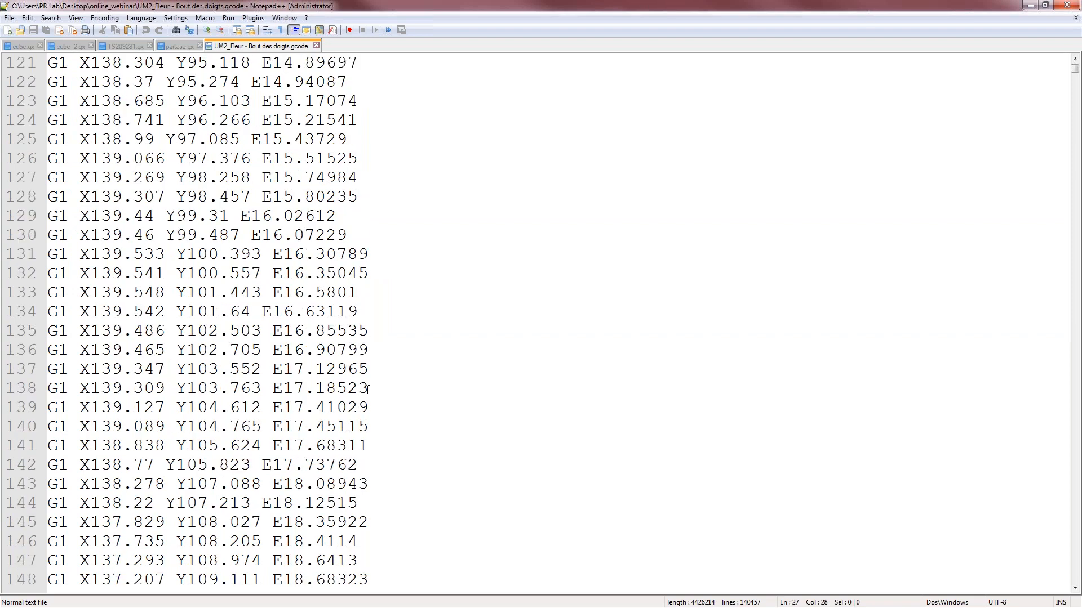
scroll(368, 390, up, 20)
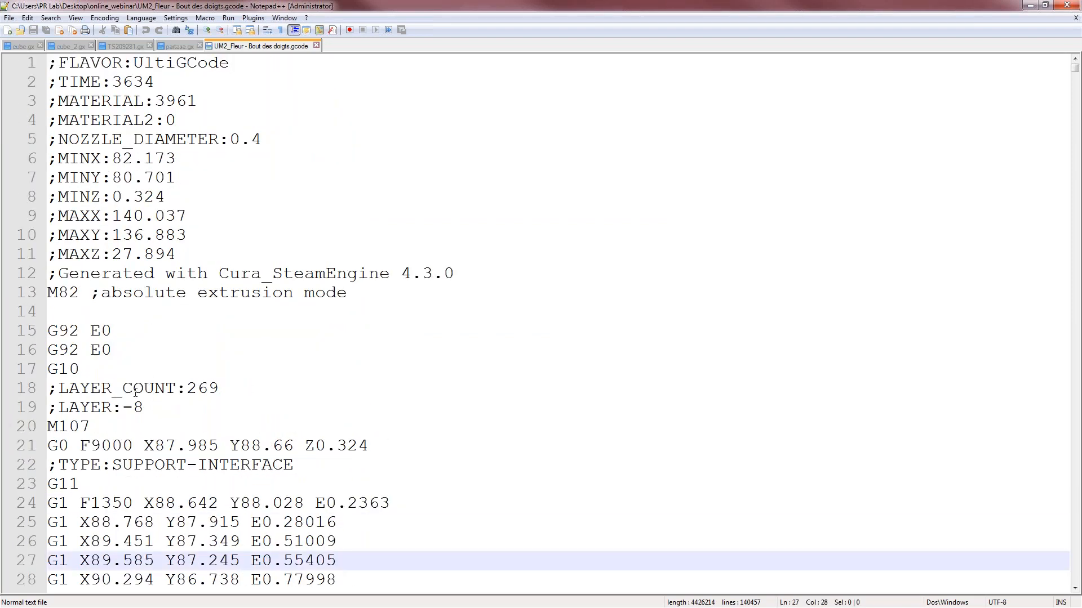
Close the G-code file and show the CURA slide of the ATAL FDP presentation in PowerPoint
click(1075, 7)
click(620, 286)
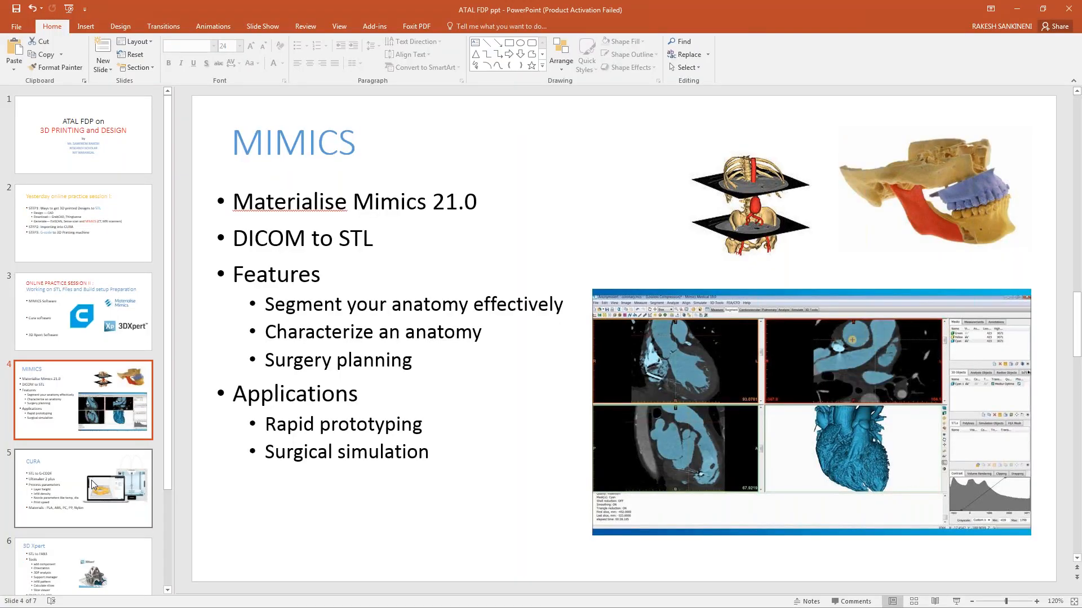
key(Page_Down)
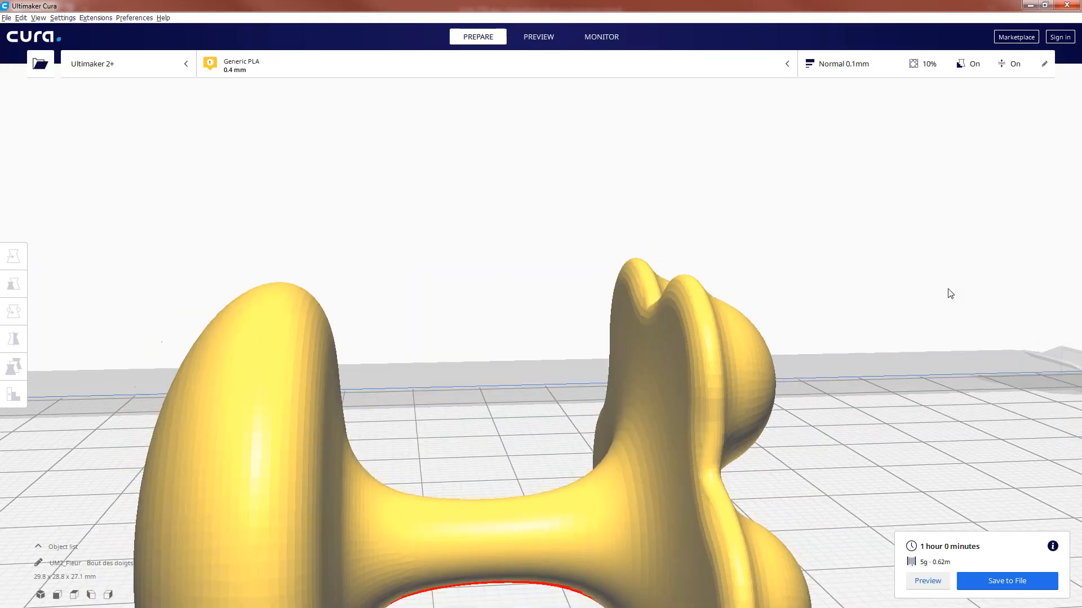
In Cura, show the whole flower and enlarge the print settings to review layer height and infill density
scroll(950, 296, down, 10)
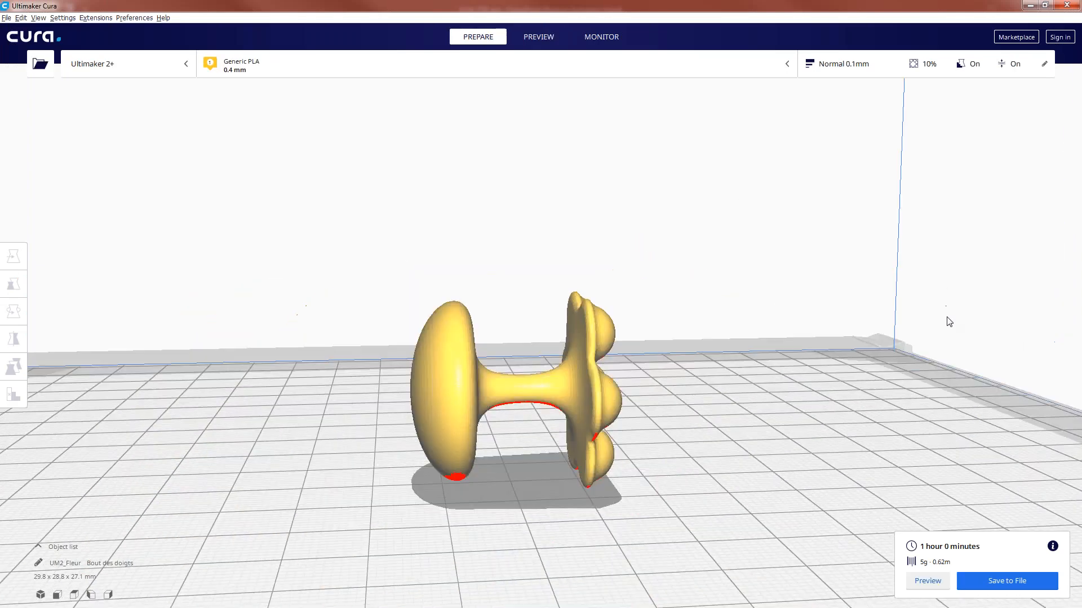
click(1044, 65)
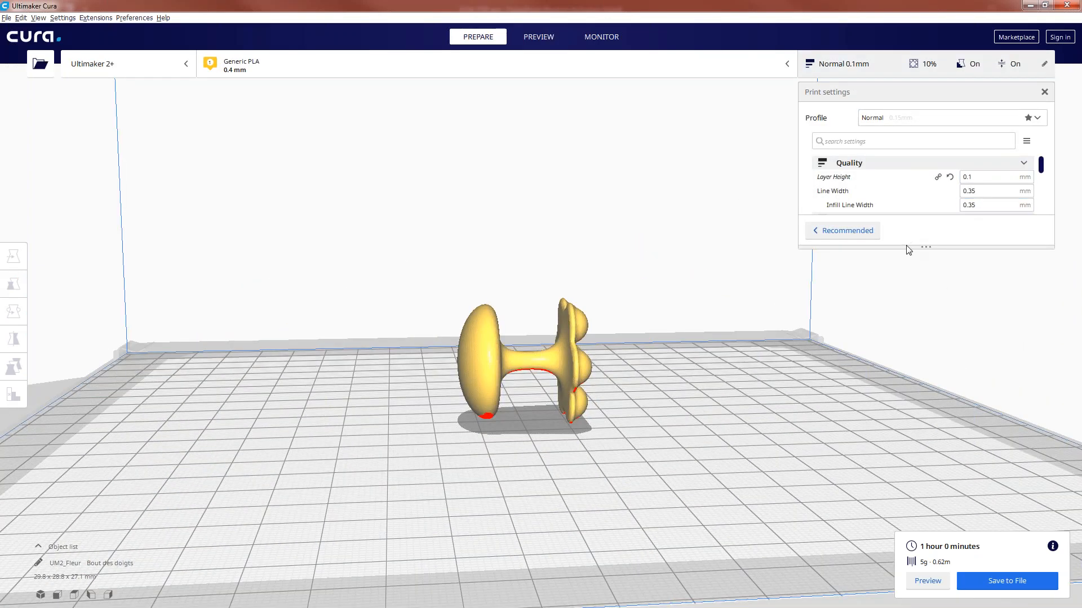
drag(910, 247, 909, 447)
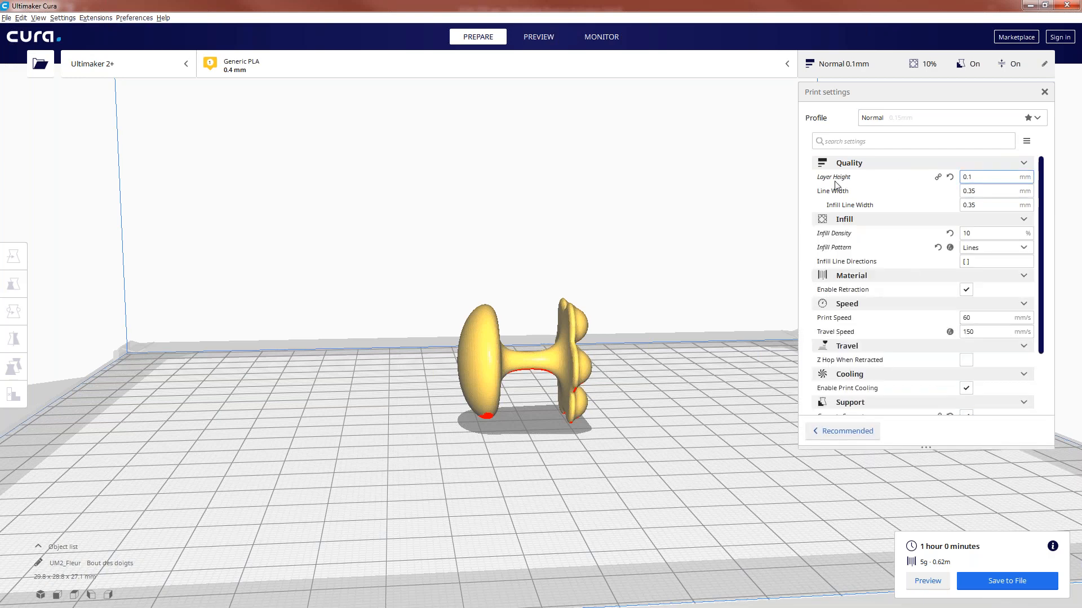
mouse_move(842, 233)
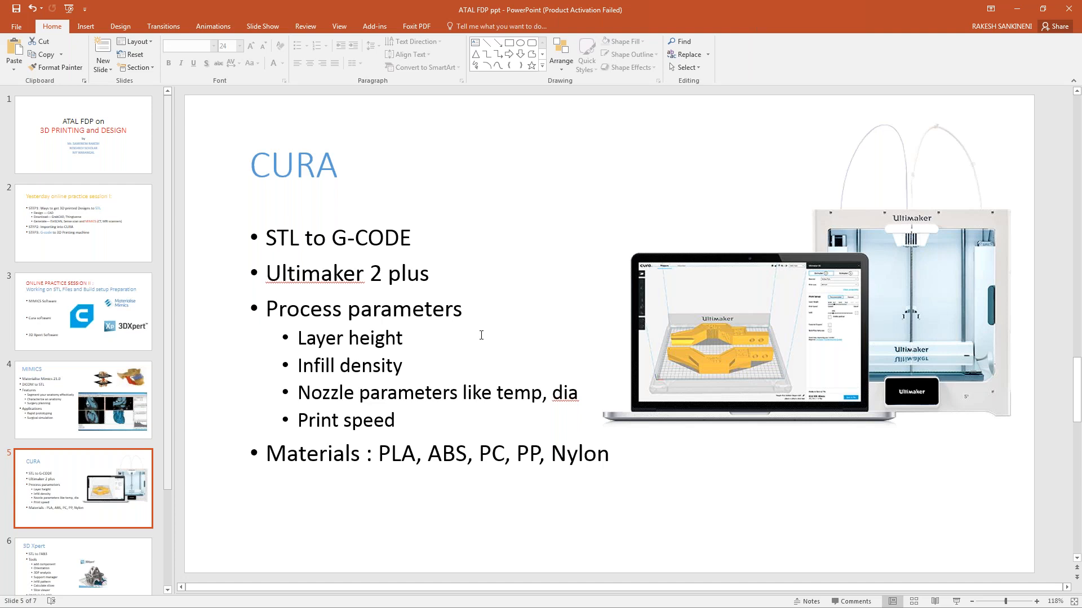
Return from the PowerPoint slide to Cura and review the material, nozzle and printer choices
click(1017, 10)
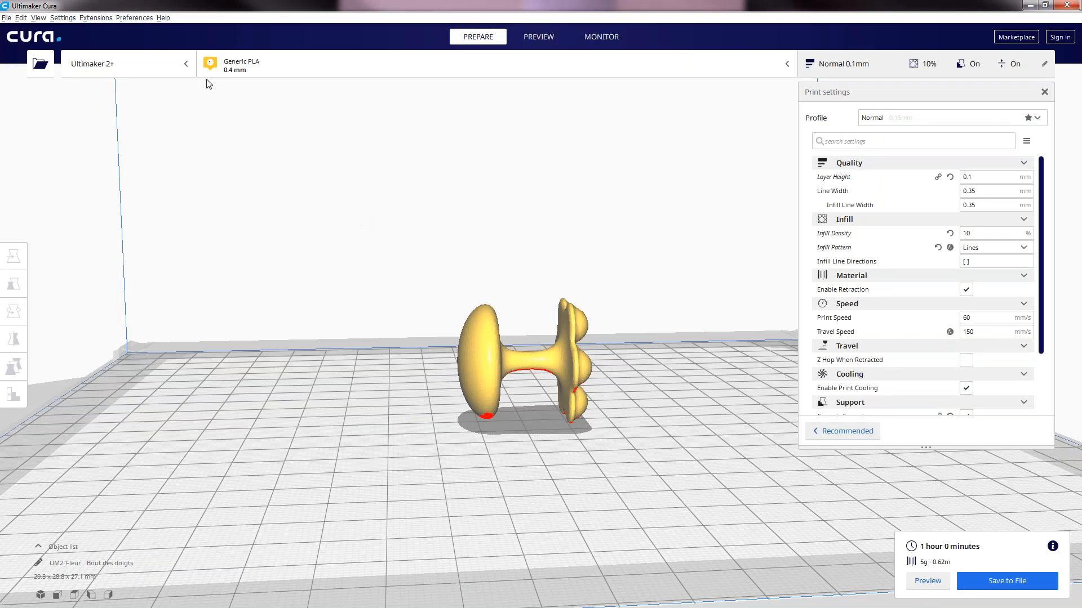
click(236, 63)
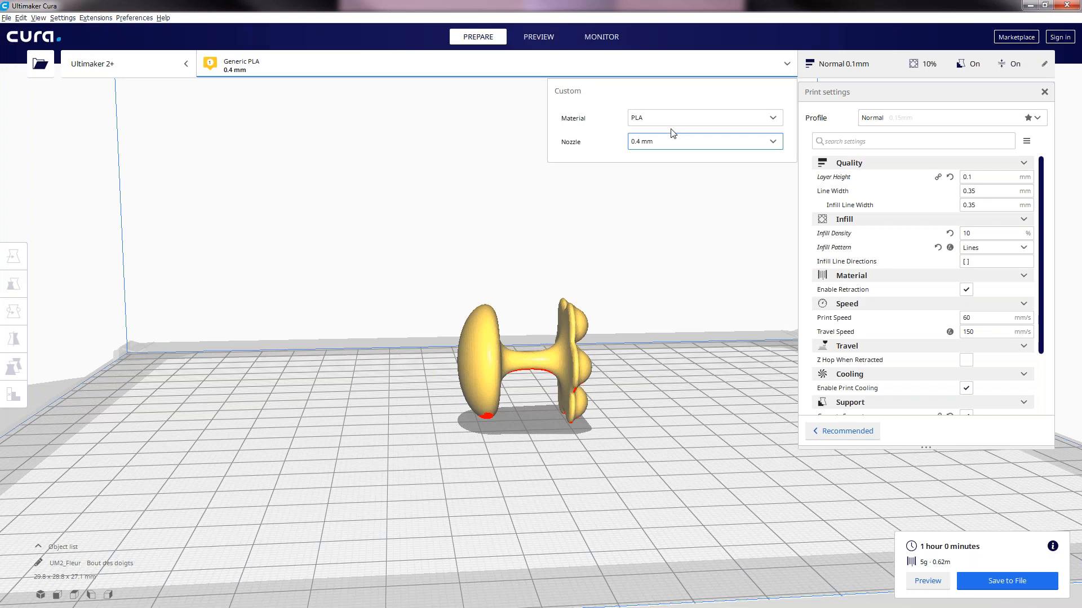
click(169, 66)
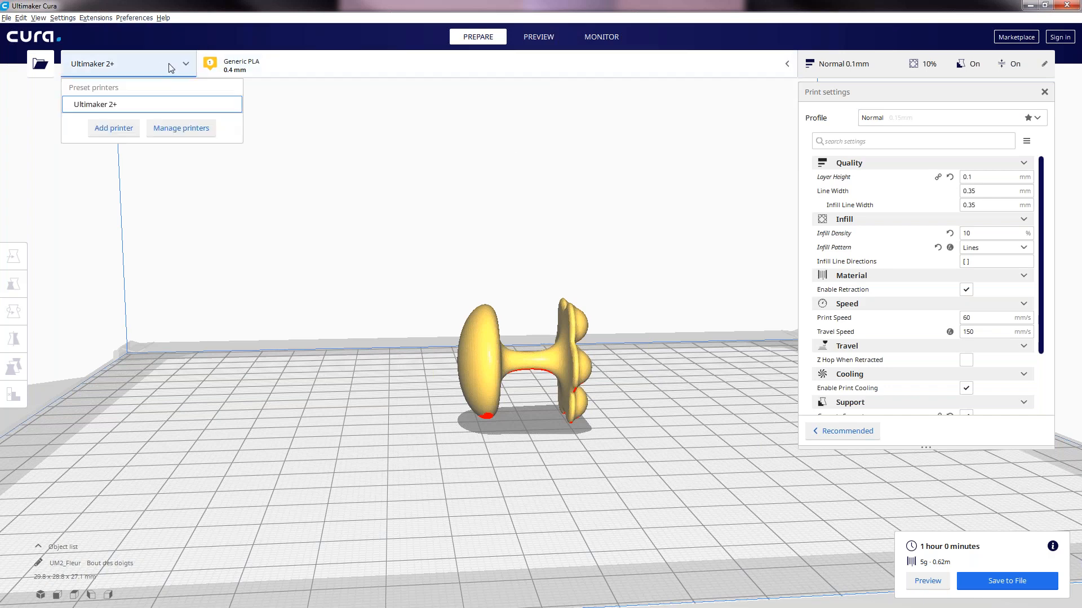
click(169, 66)
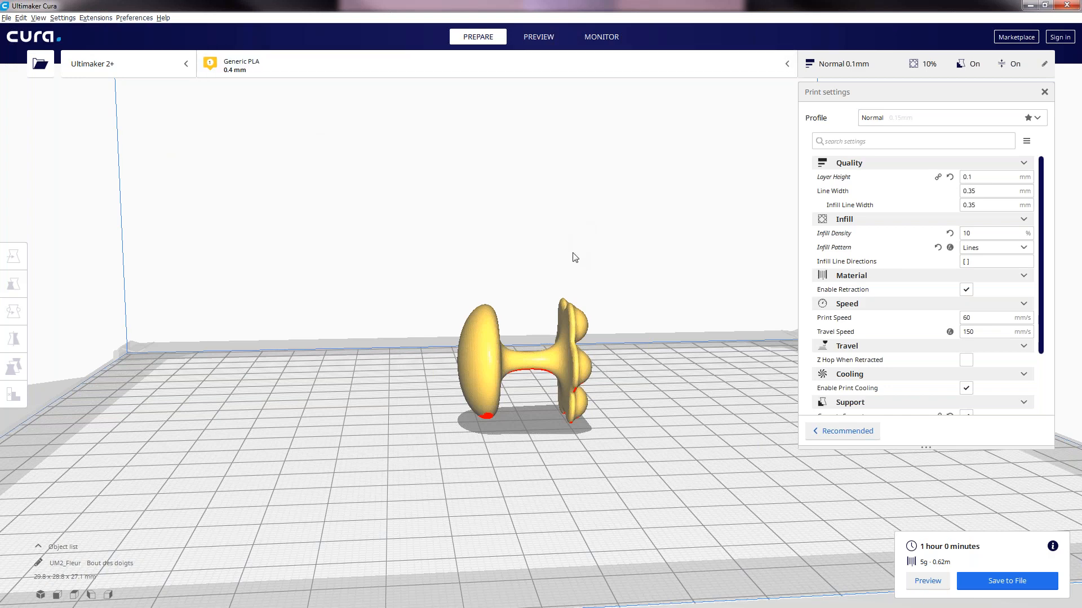
View the flower from its petal side, show its rotation handles and deselect it
right_drag(553, 256, 321, 288)
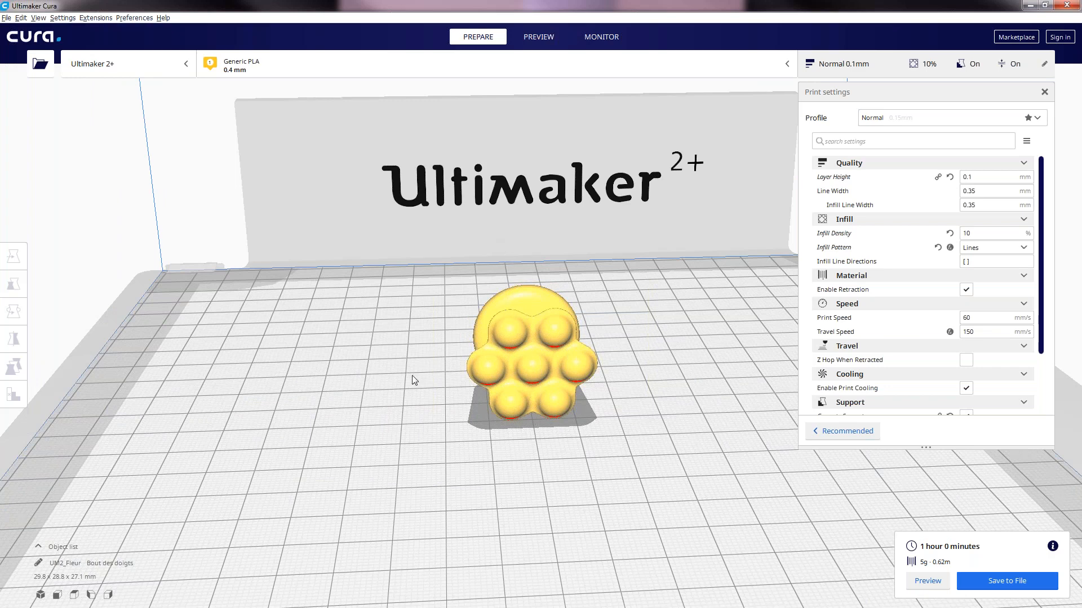
click(541, 336)
click(14, 311)
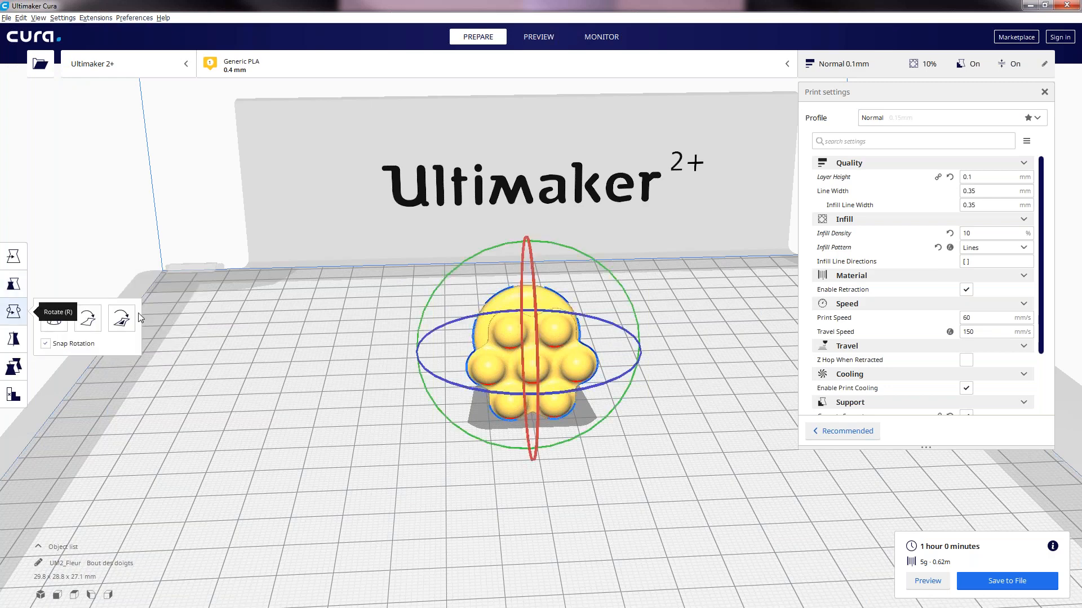
click(402, 402)
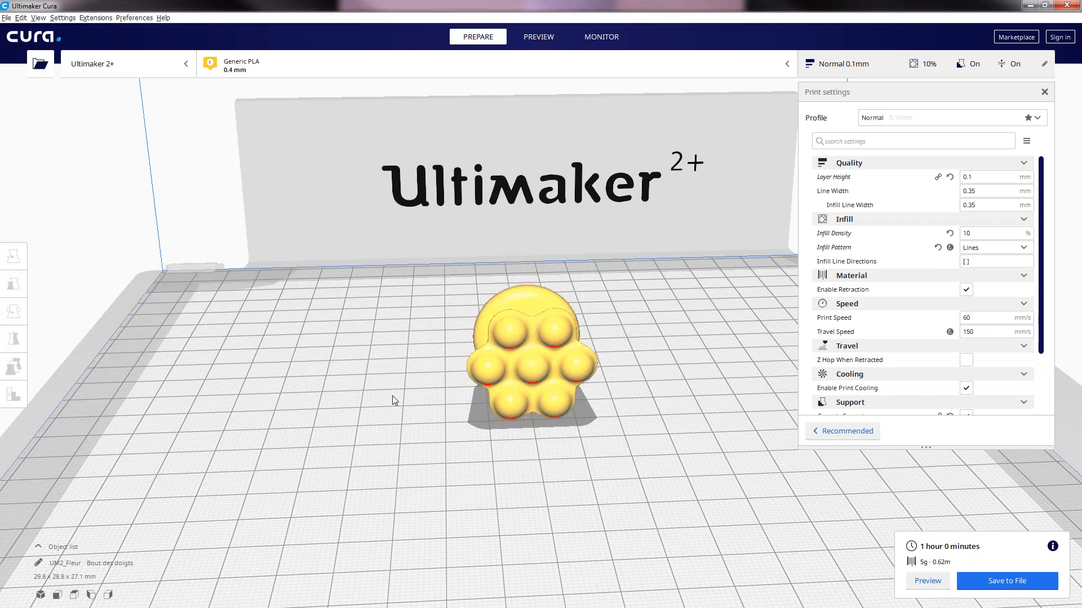
Rotate the flower so it stands upright on its round base with the petals on top, deselect it and slice it again
right_drag(456, 403, 546, 356)
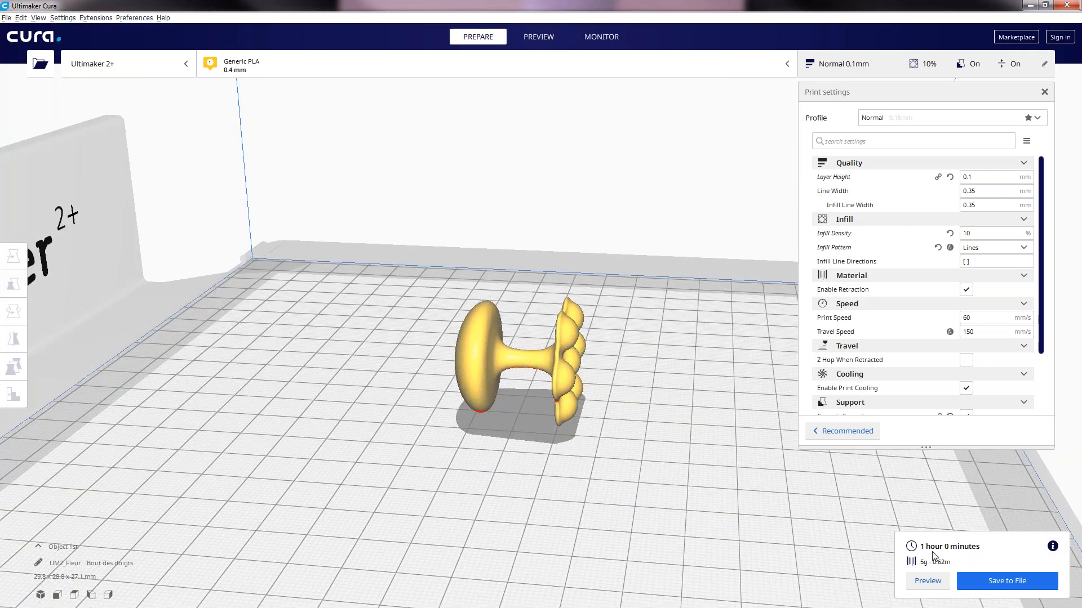
click(478, 352)
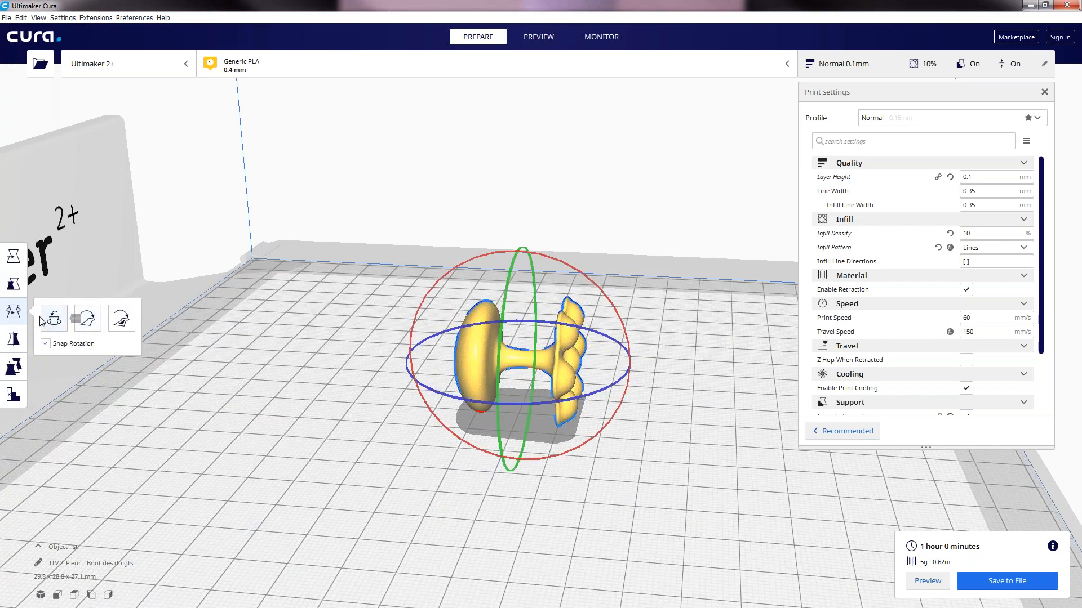
click(17, 313)
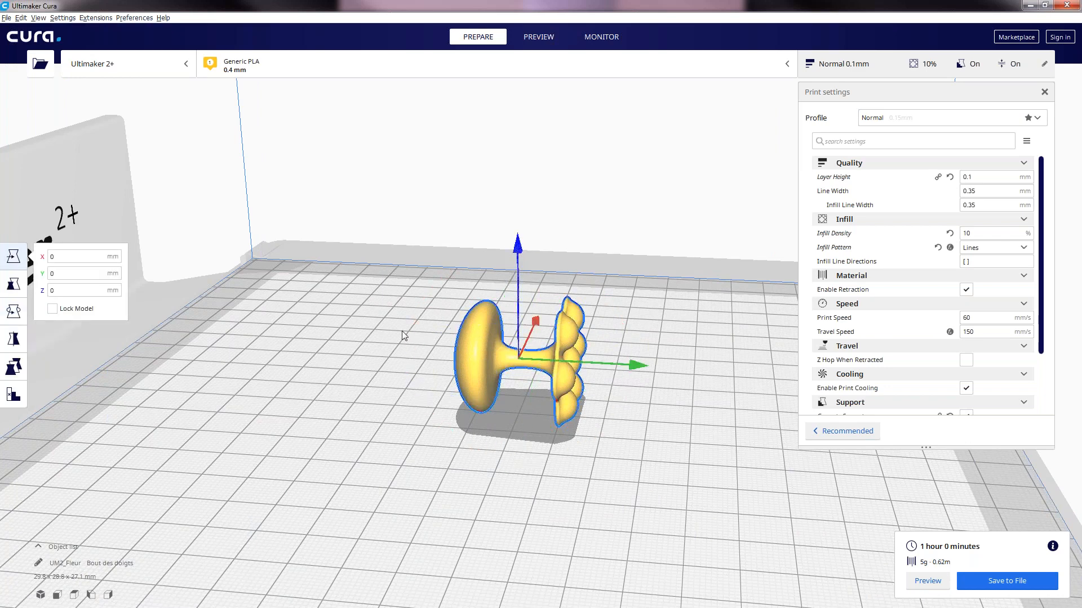
click(15, 312)
drag(517, 252, 427, 332)
click(760, 495)
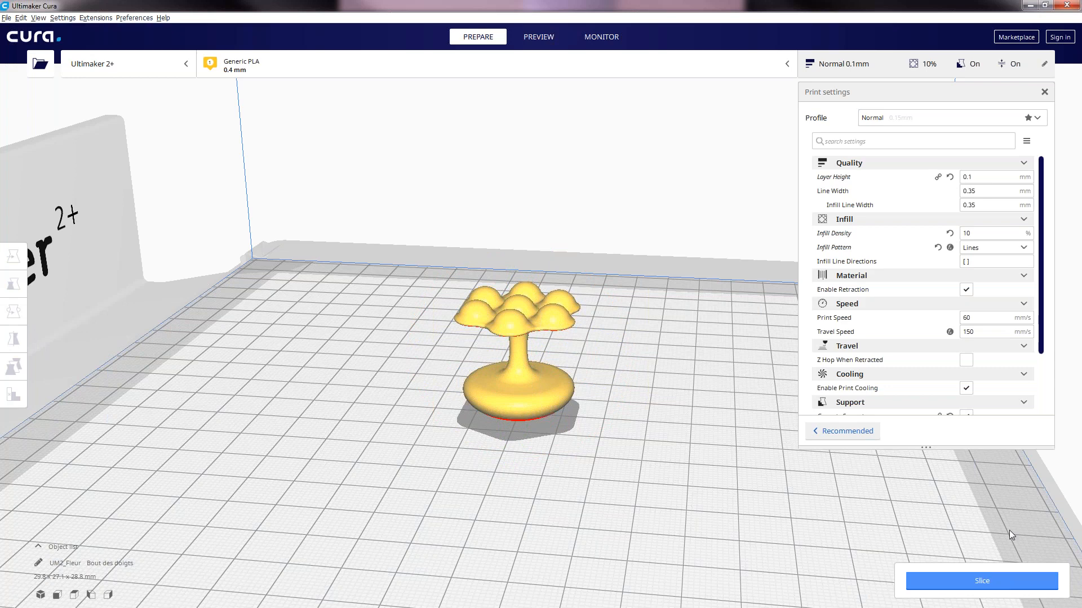
click(983, 580)
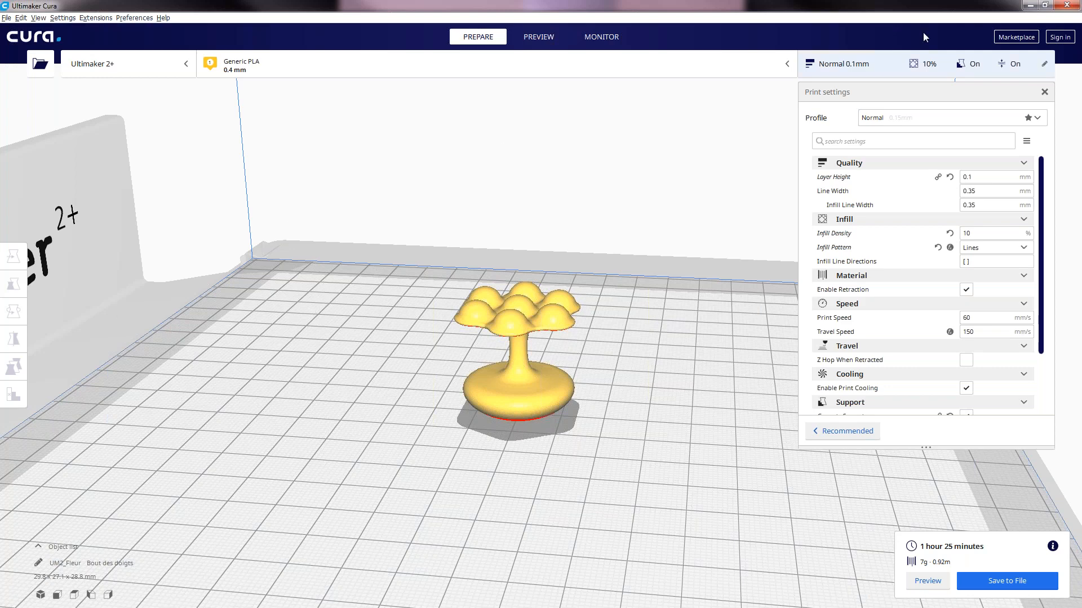
Return from the online_webinar folder to Cura and examine the upright flower's overhangs from a low, closer front view
click(1031, 6)
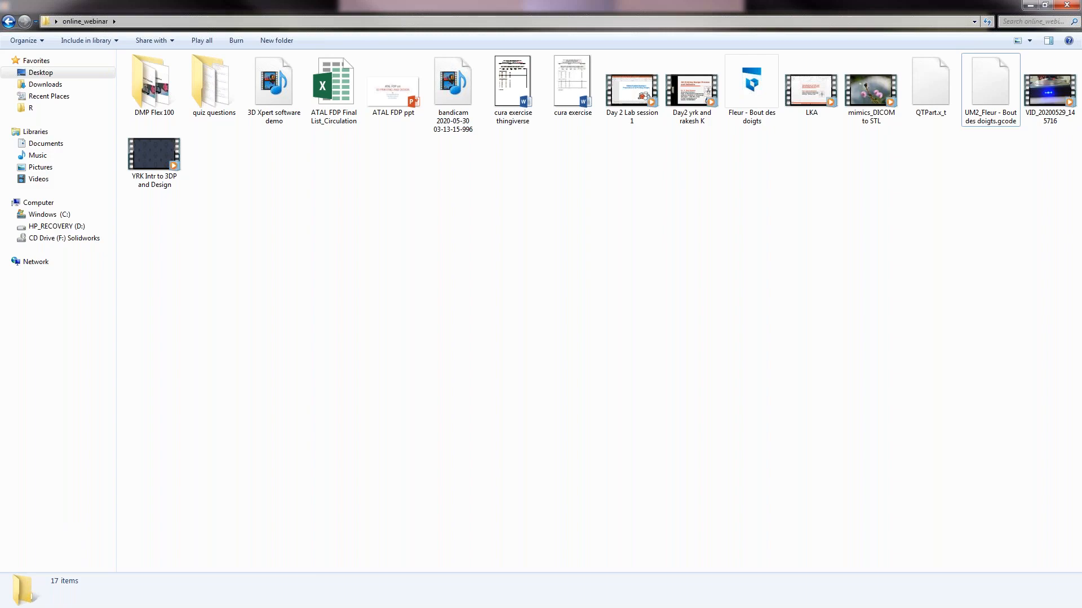
key(alt+Tab)
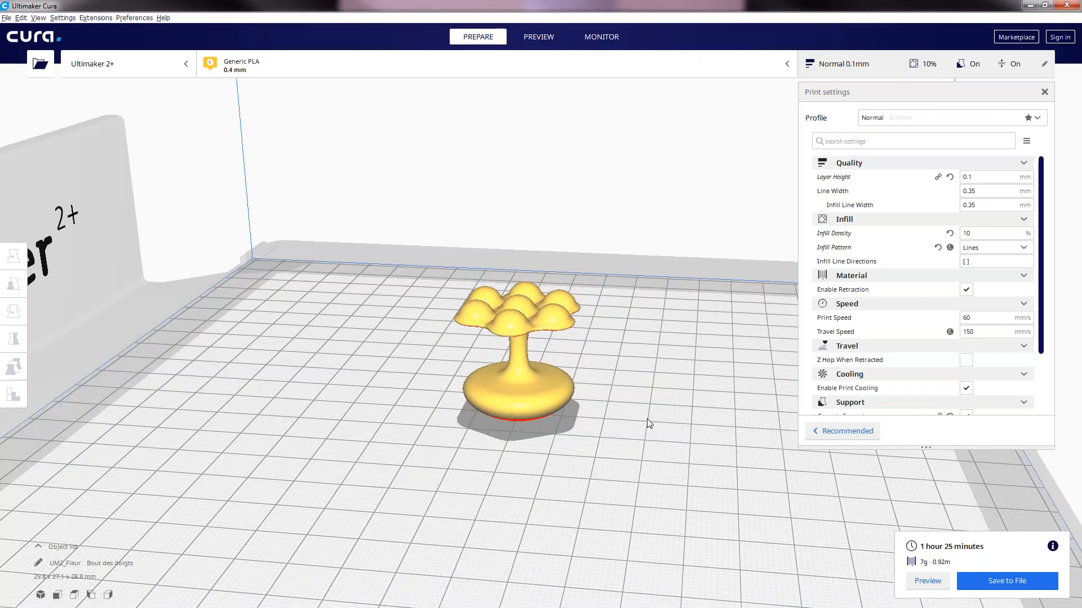
right_drag(647, 418, 401, 390)
scroll(543, 431, up, 1)
scroll(543, 430, up, 2)
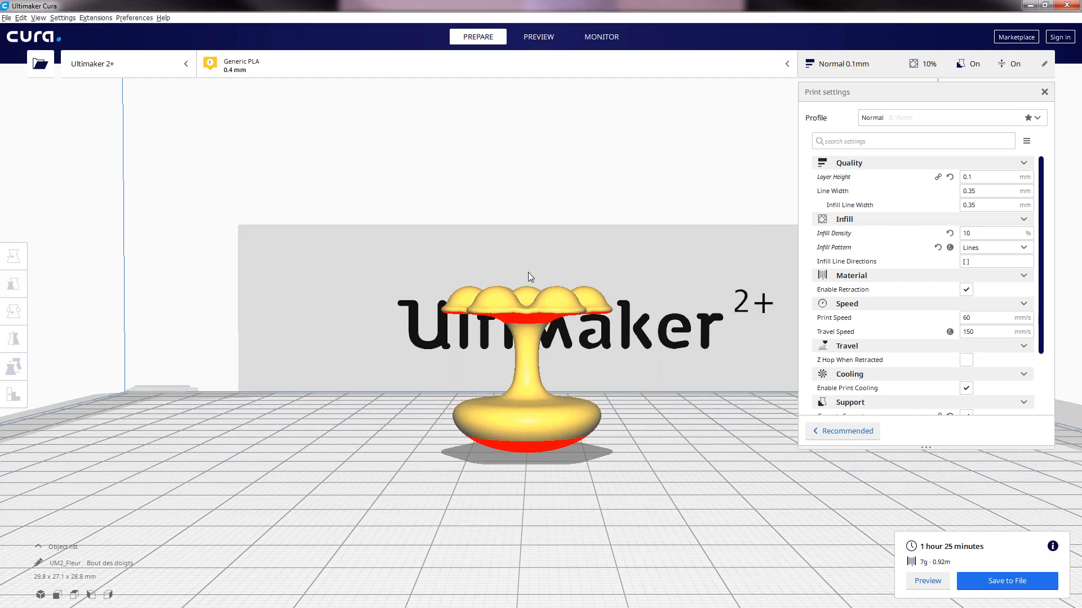
Leave Cura and switch to the 3D Xpert software demo video in VLC media player
click(1029, 7)
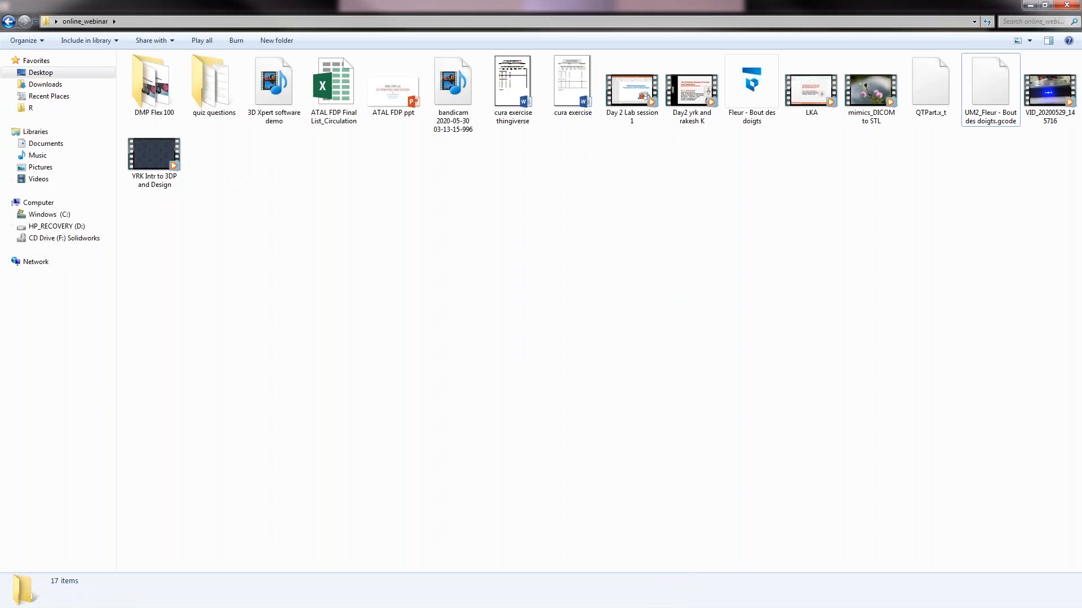
key(alt+Tab)
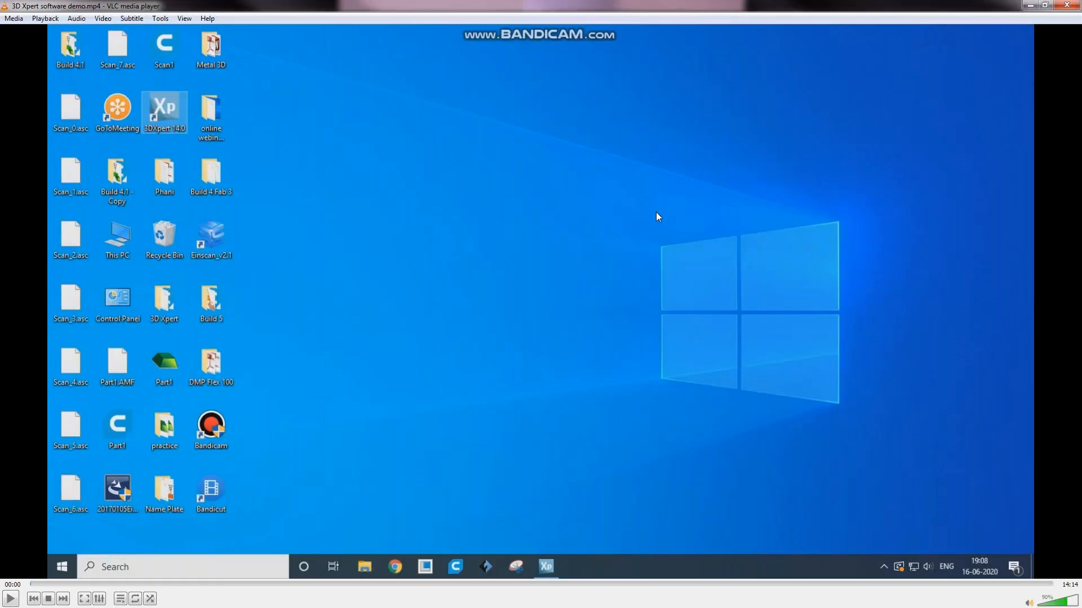
double_click(302, 292)
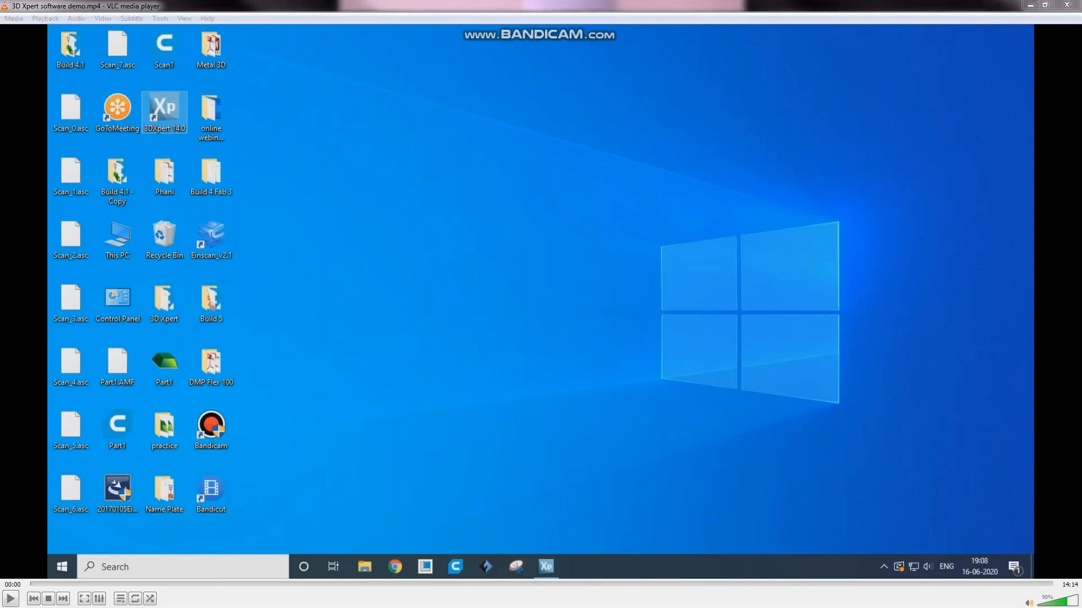
Switch to the ATAL FDP presentation in PowerPoint and review the practice session slides 2 and 3, moving on to the MIMICS slide
key(alt+Tab)
click(111, 224)
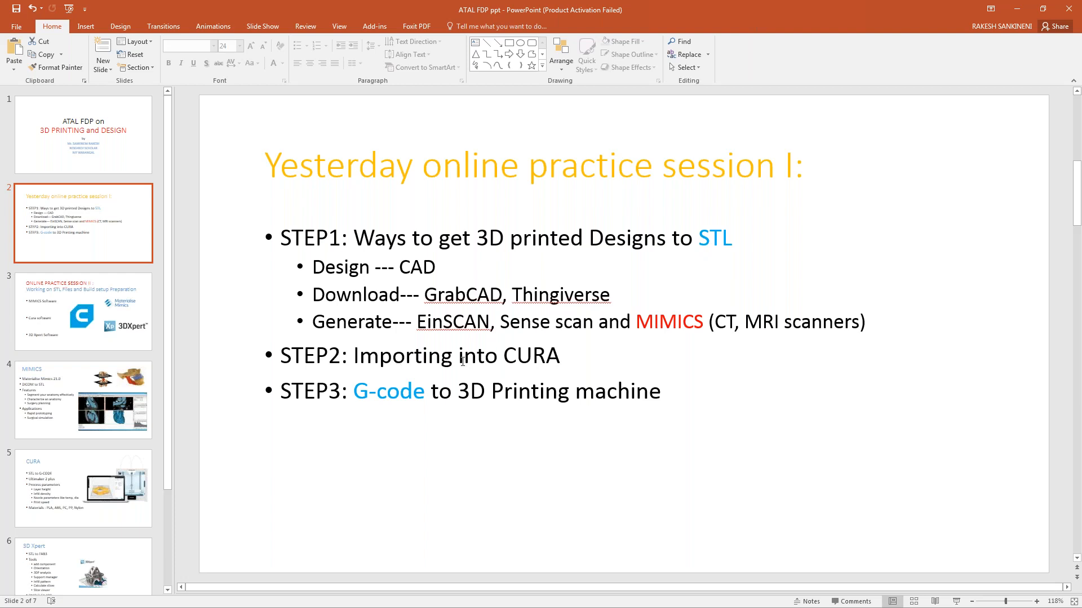
click(131, 325)
click(115, 394)
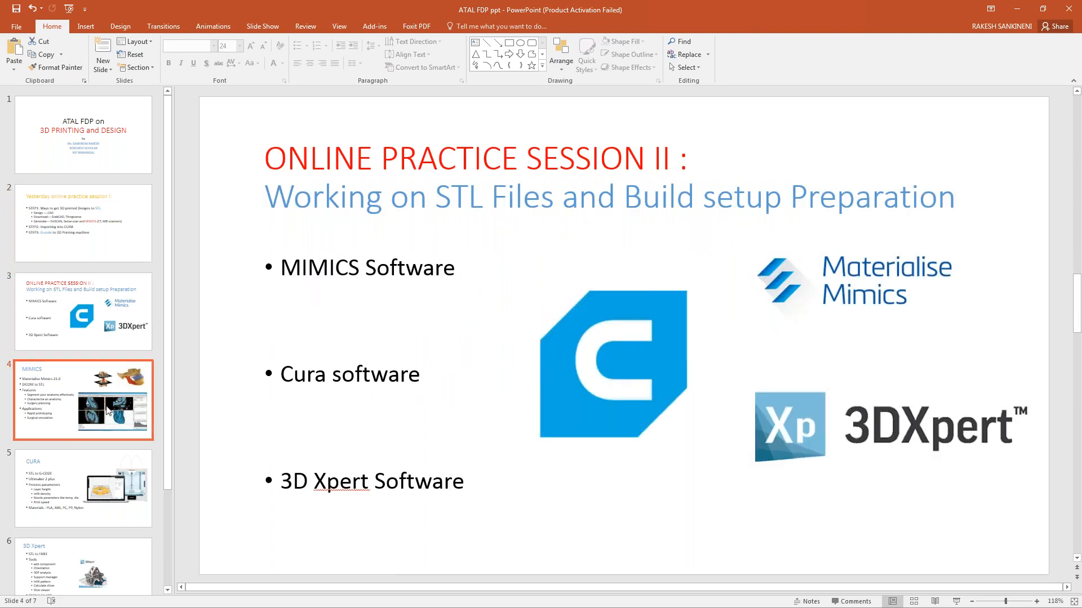